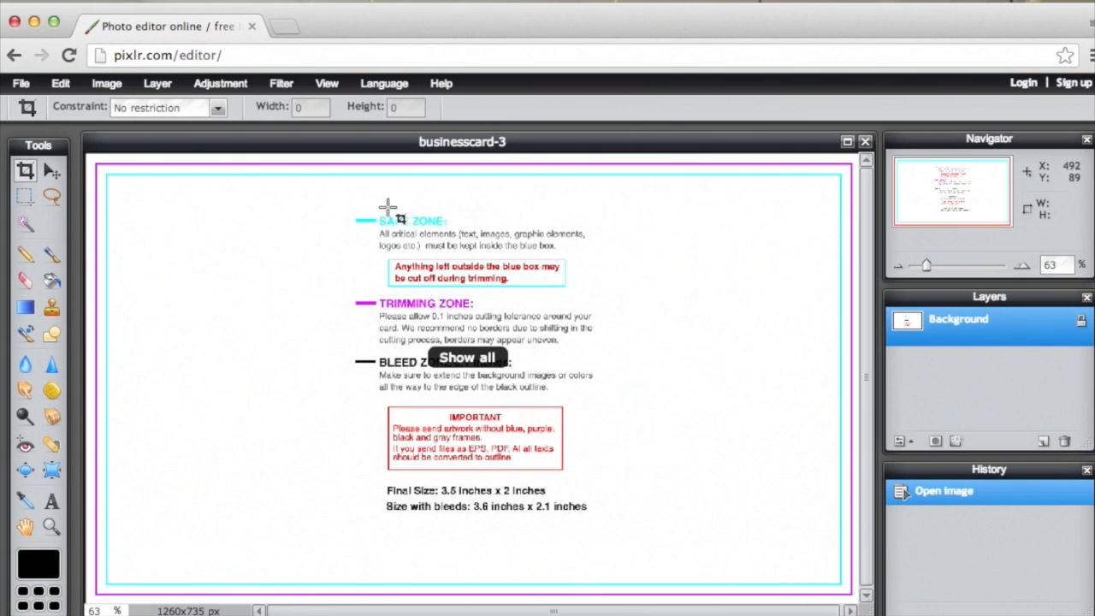
Rotate the business card canvas 90° clockwise and set the view zoom to 35%
click(107, 83)
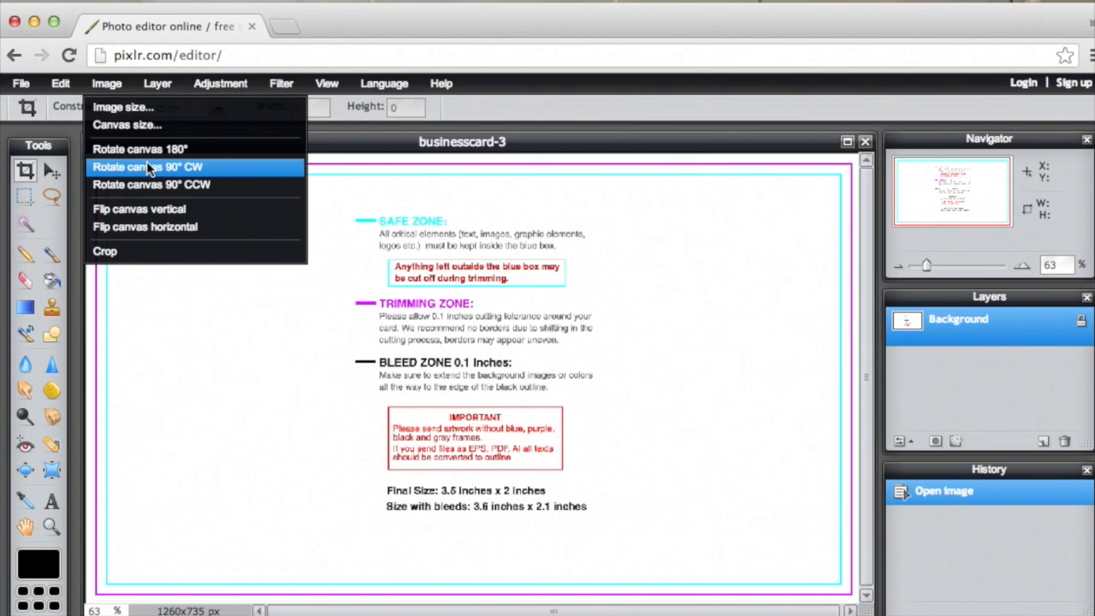
click(147, 165)
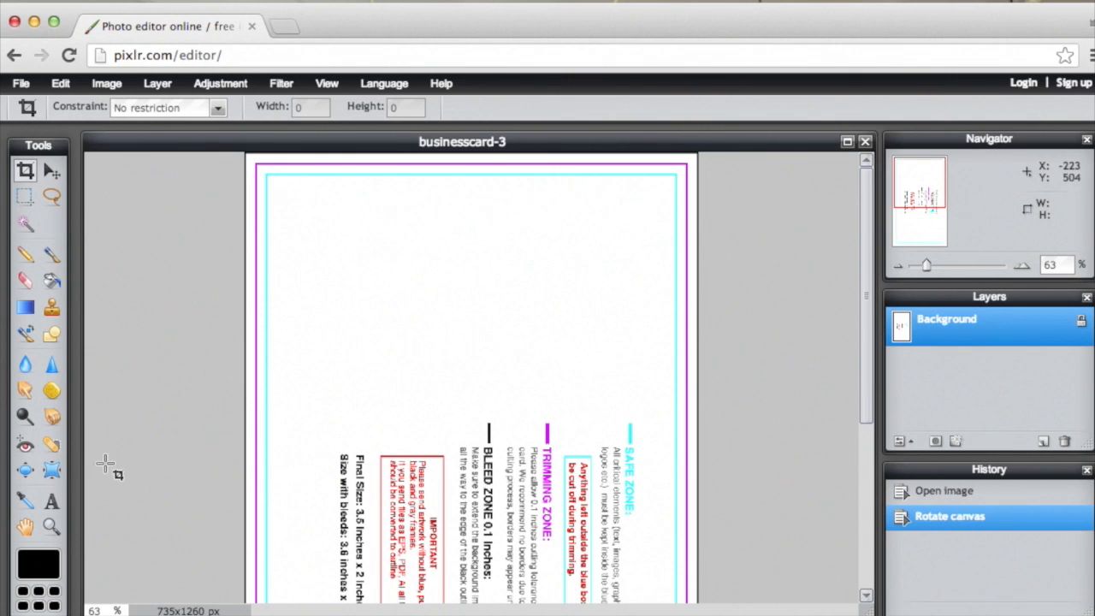
double_click(96, 611)
text(35)
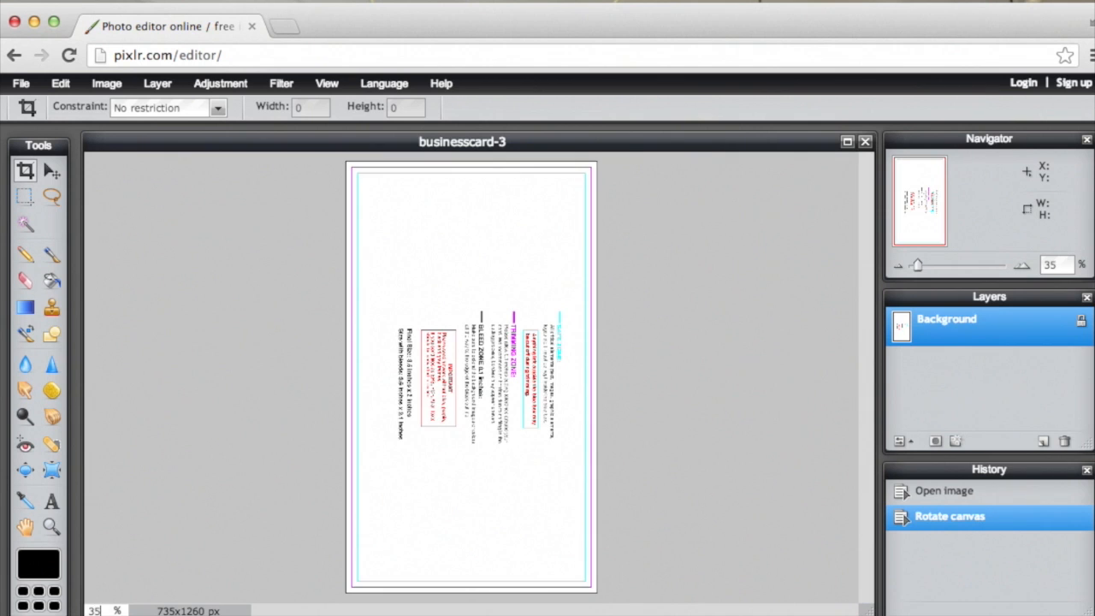
Add a new layer with a filled black rectangle and stretch it with Free transform to cover the whole card
click(1043, 441)
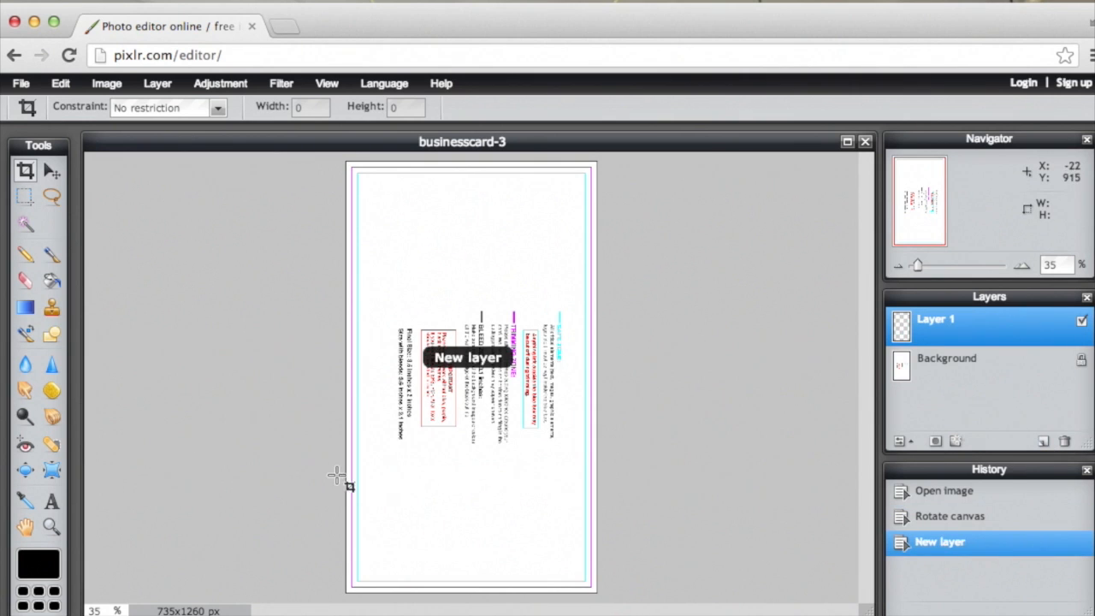
click(52, 335)
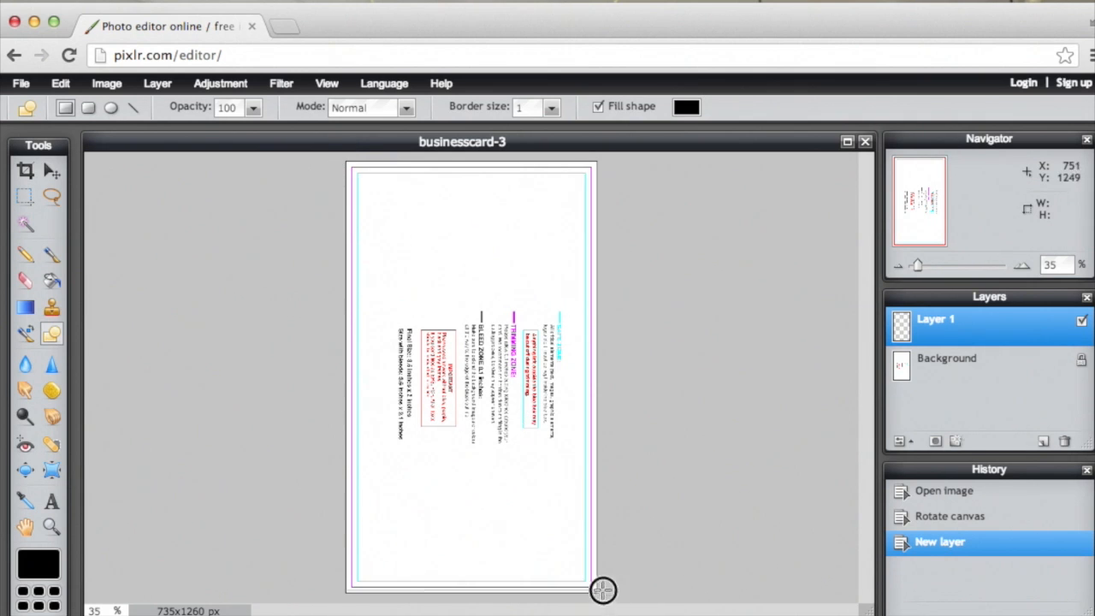
drag(346, 161, 602, 589)
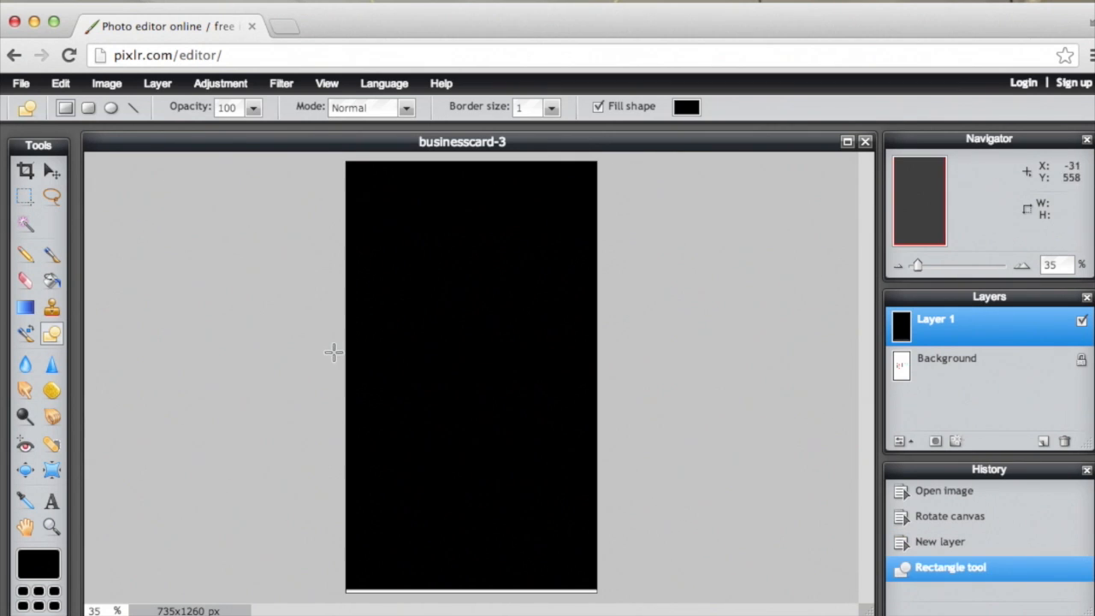
key(ctrl+t)
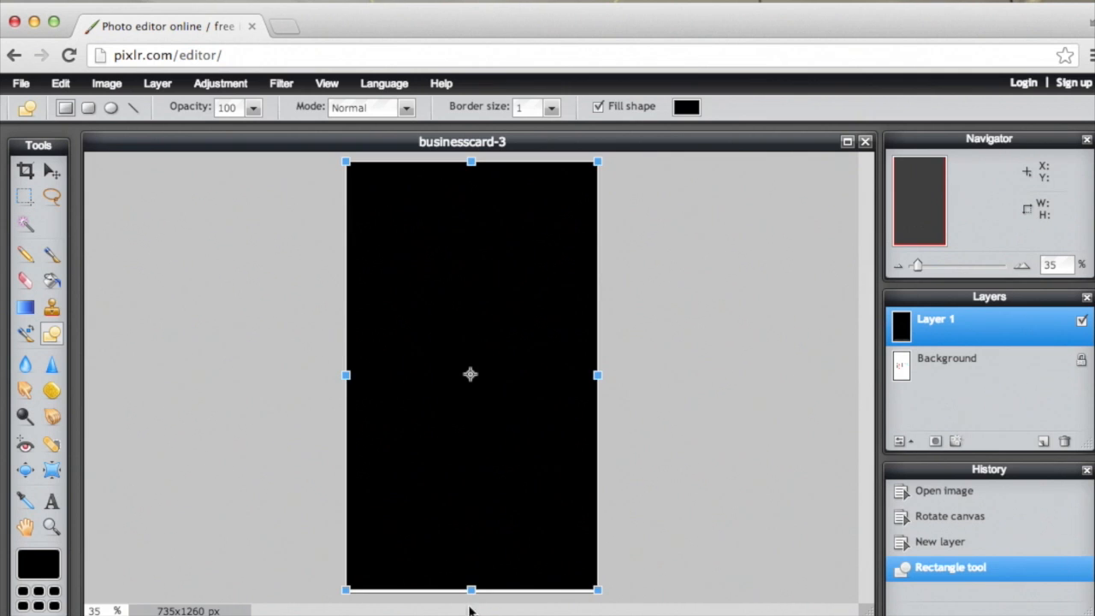
drag(469, 584, 469, 589)
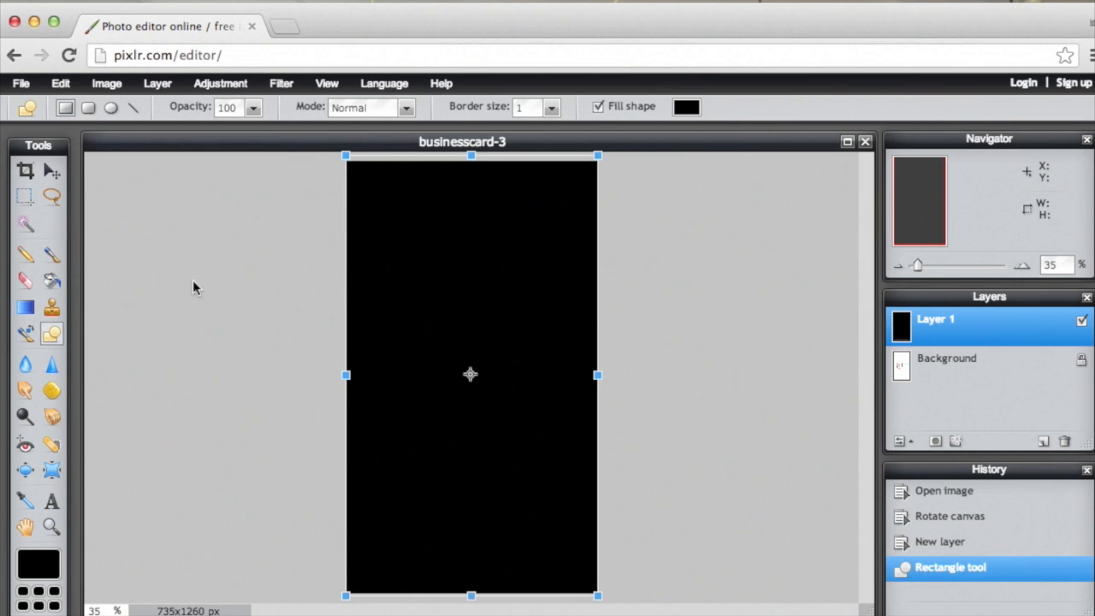
click(53, 172)
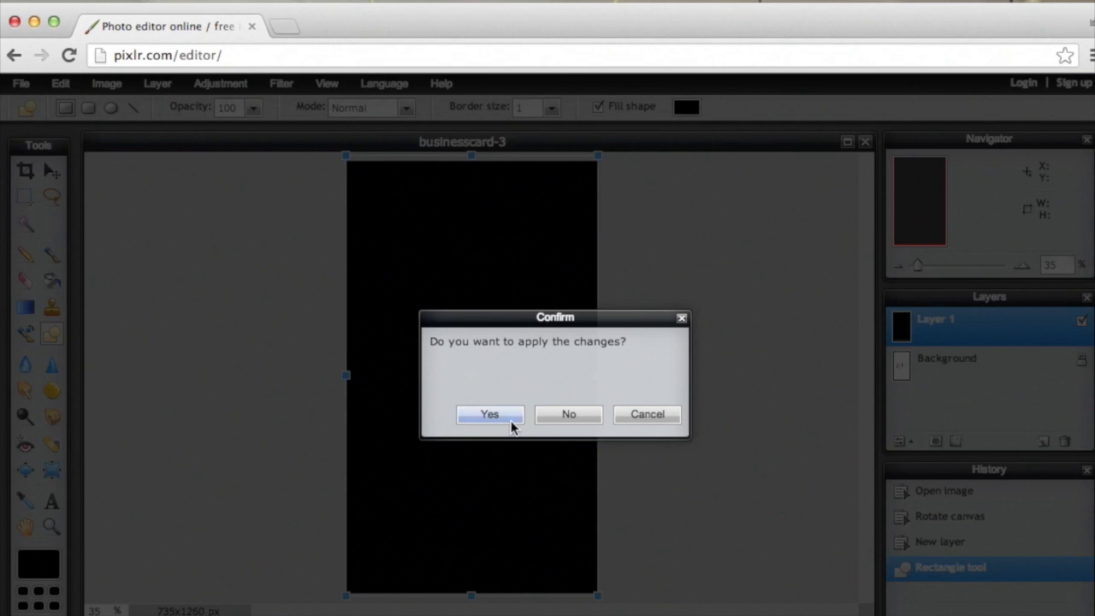
click(512, 425)
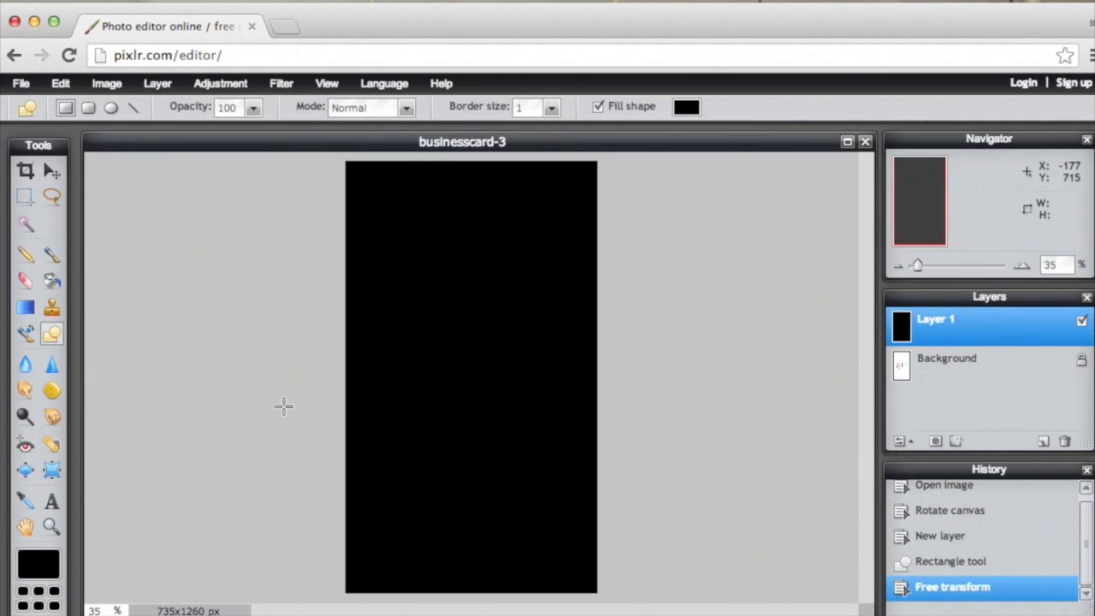
Set the main colour to white (ffffff) and fill the rectangle on Layer 1 with it using the Paint bucket
click(51, 567)
drag(479, 341, 436, 274)
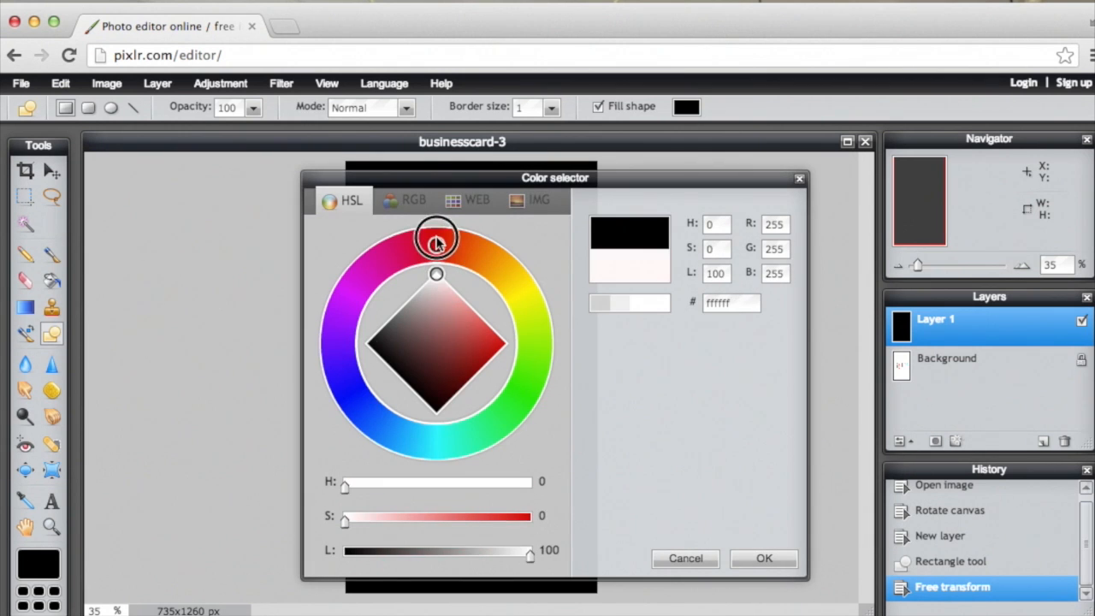
click(779, 562)
click(52, 281)
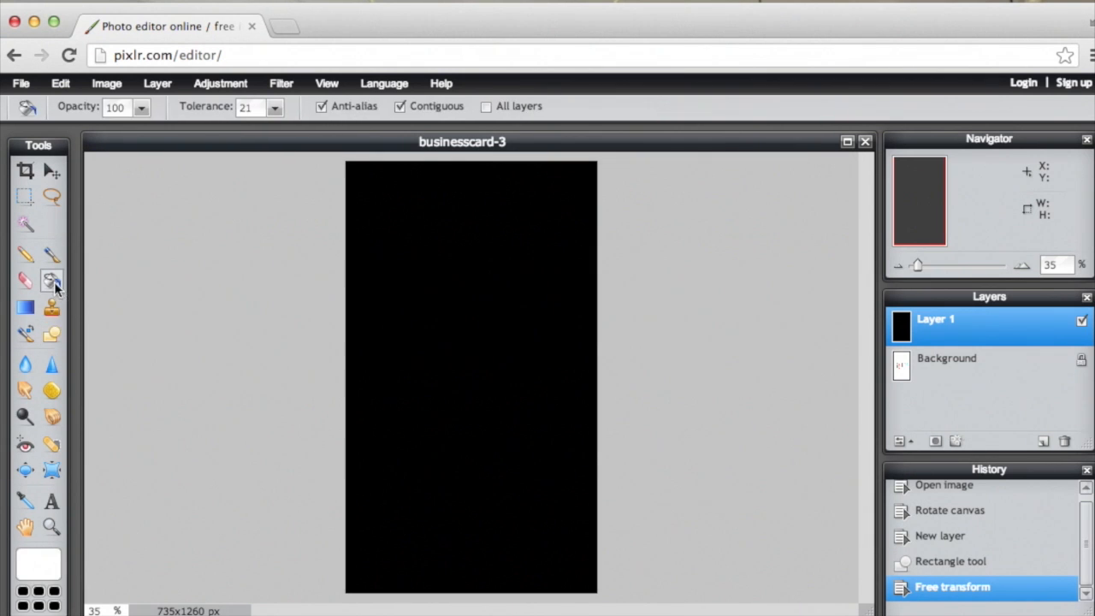
click(450, 249)
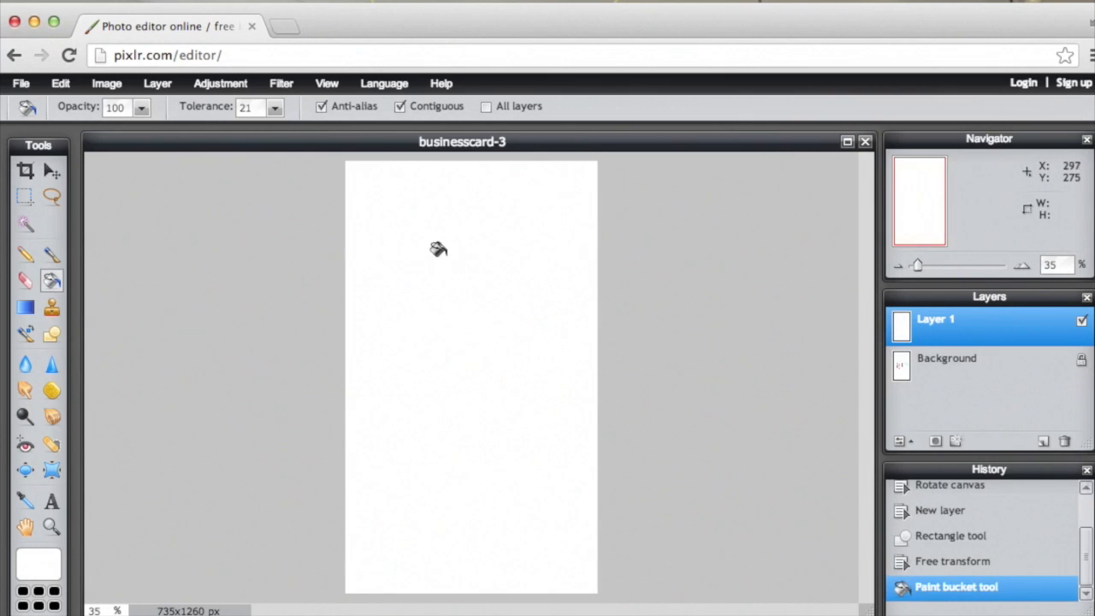
Lower the opacity of Layer 1 to 55 so the template guides show through
click(903, 444)
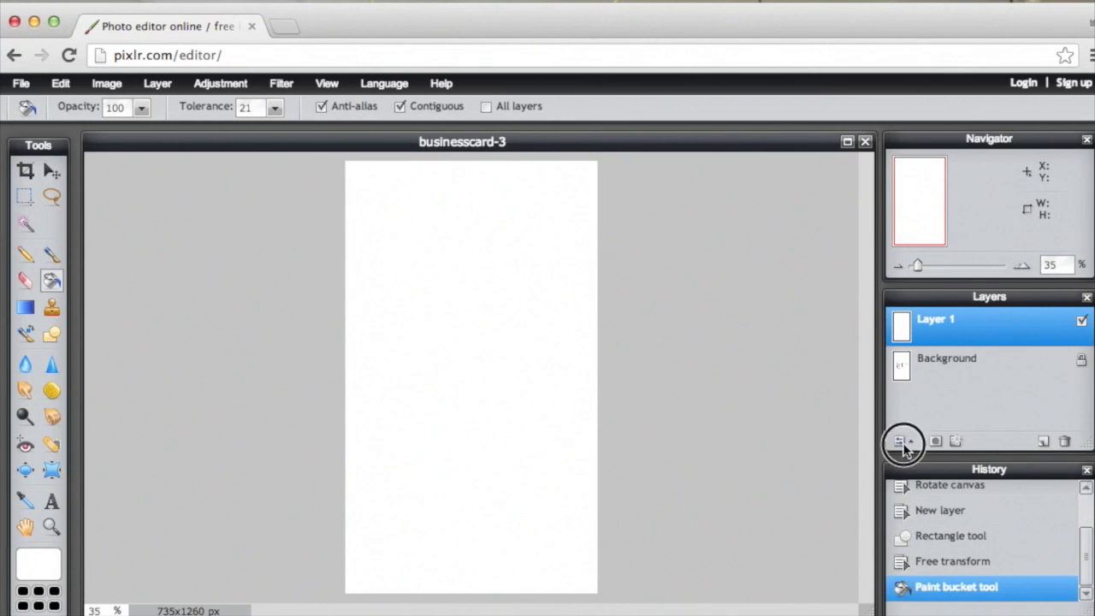
drag(1037, 392, 1007, 392)
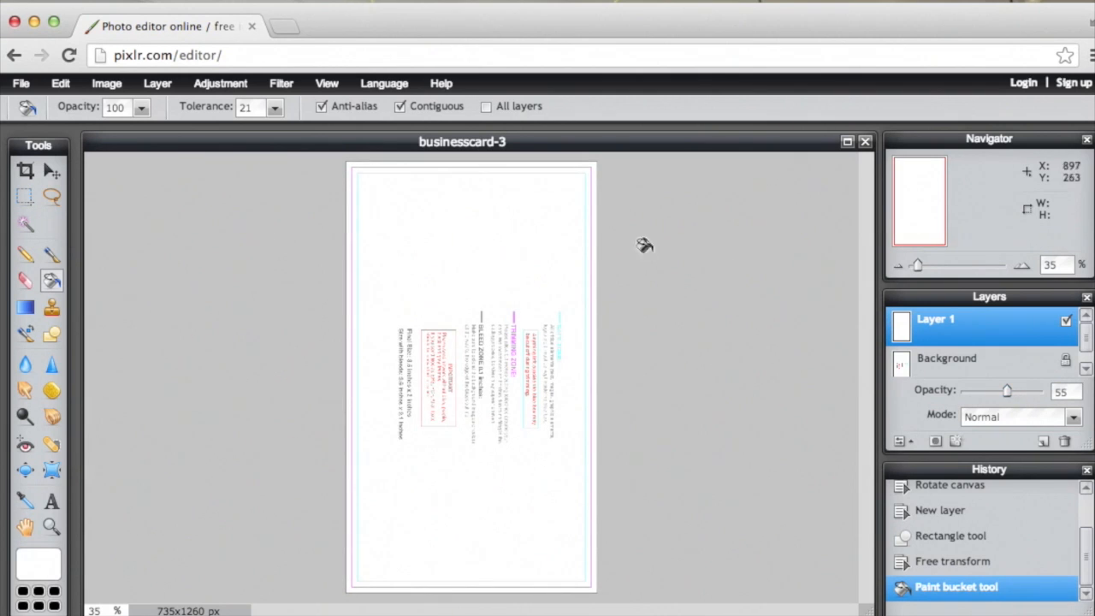
click(51, 172)
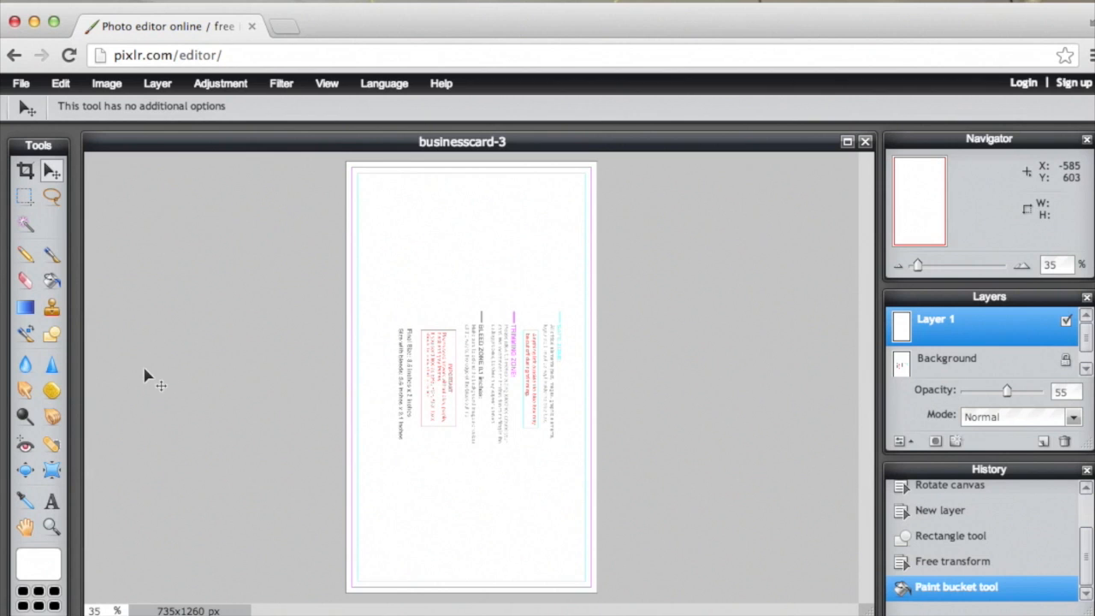
Add the text "graphic" to the upper part of the card in the Bebas Neue font
click(51, 502)
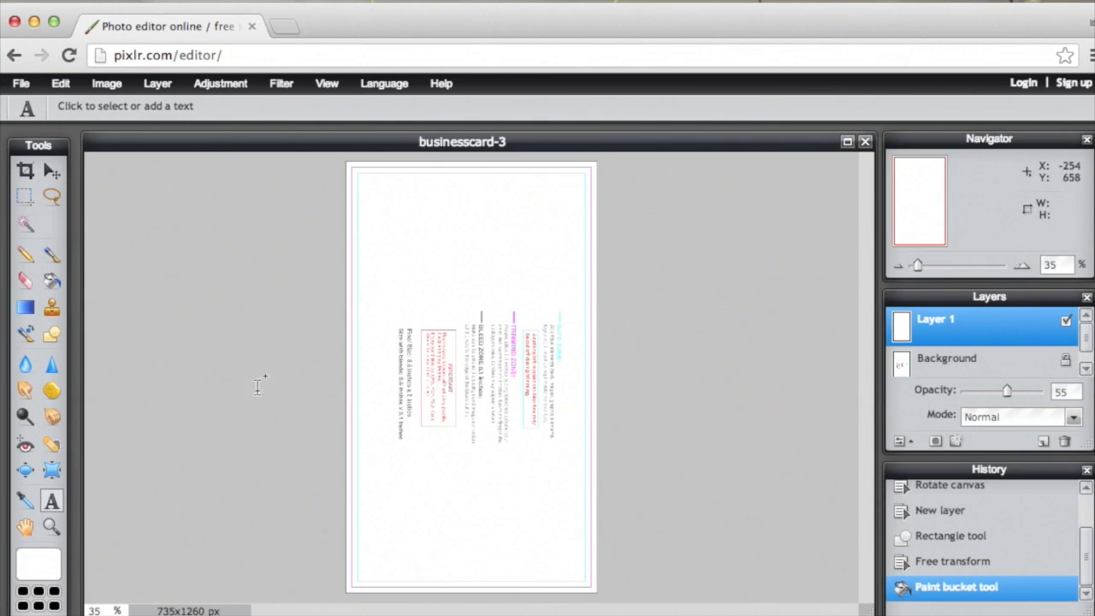
click(402, 293)
text(graphic)
click(475, 470)
drag(649, 505, 651, 521)
click(638, 509)
click(647, 471)
click(566, 567)
Colour the "graphic" text black (000000) and set its size to 130
drag(504, 373, 409, 374)
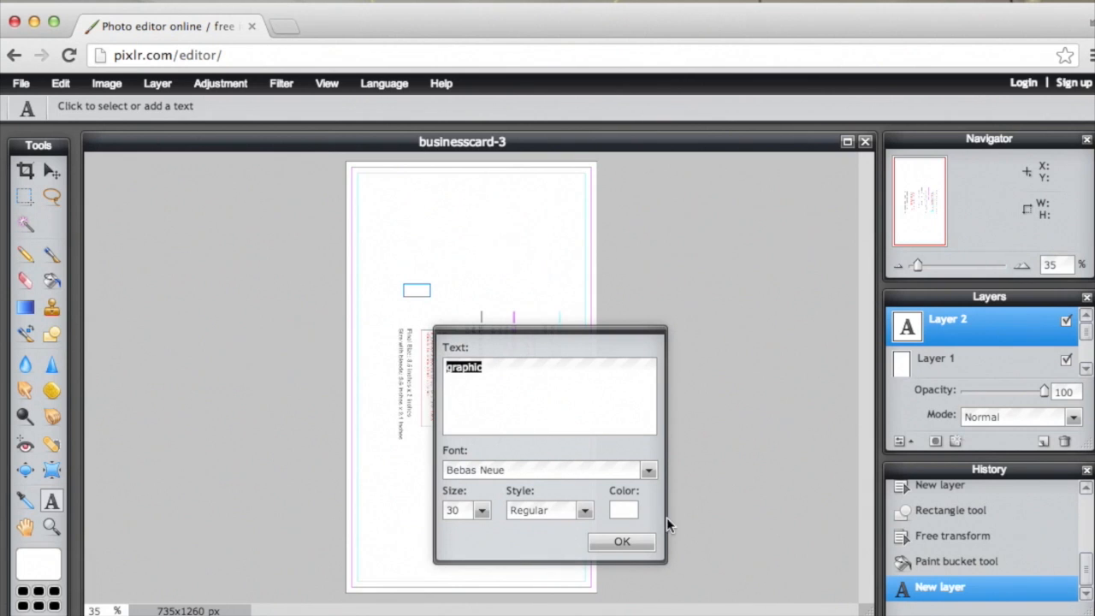
click(626, 511)
drag(405, 283, 315, 293)
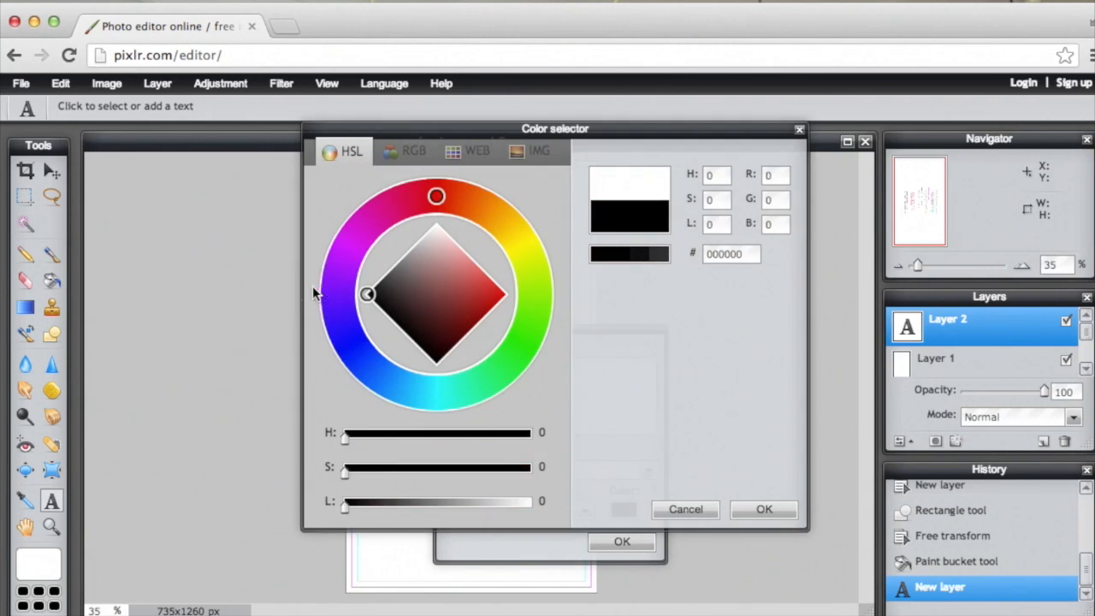
click(758, 511)
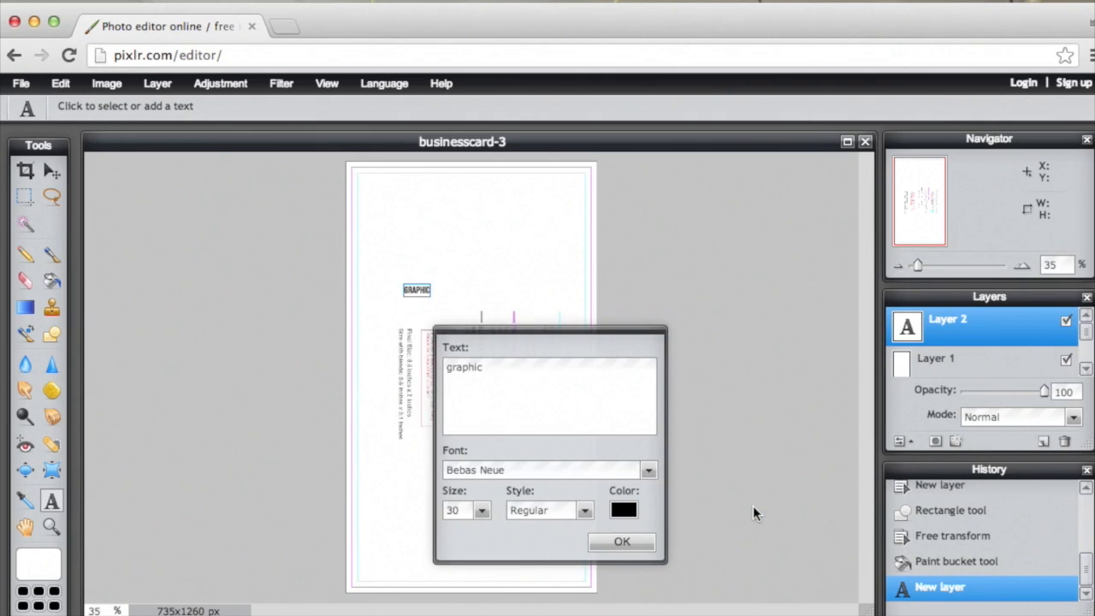
click(480, 509)
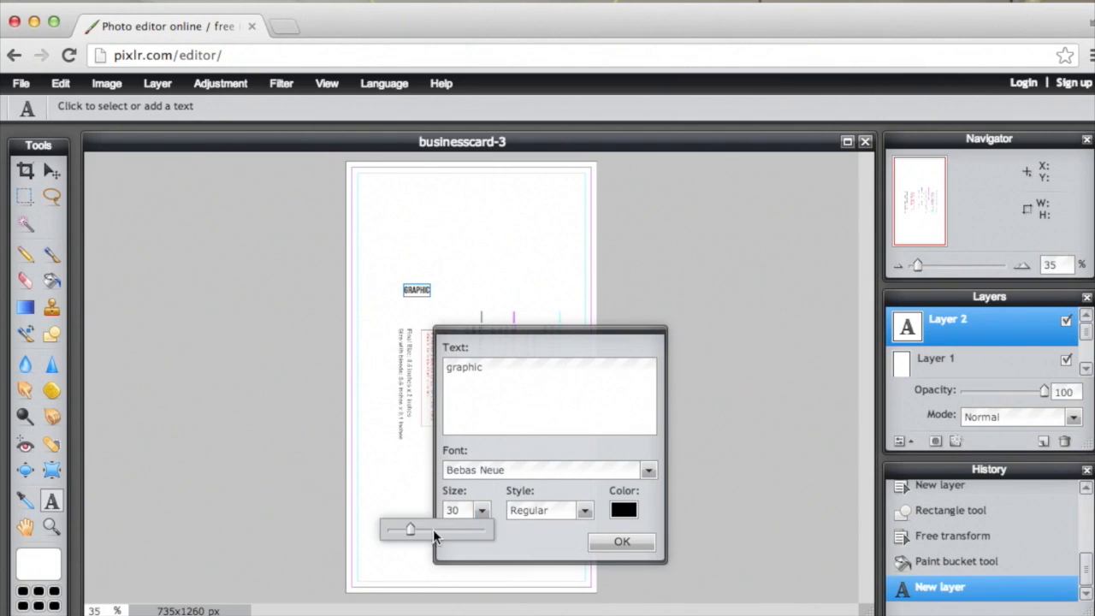
drag(411, 533, 512, 540)
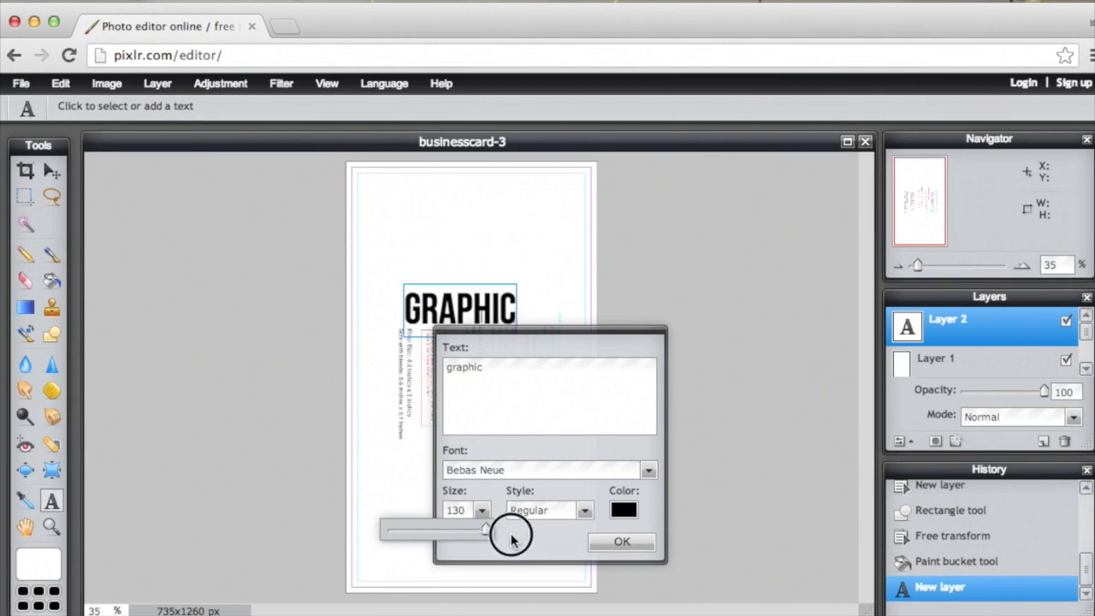
click(621, 543)
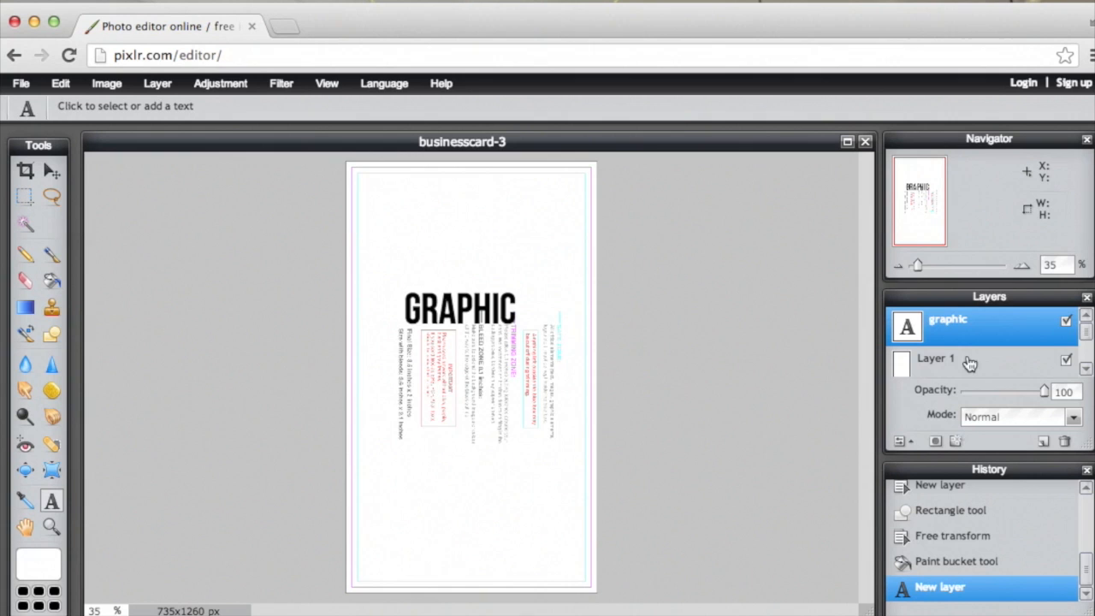
Rasterize the "graphic" layer, then enlarge the word, tilt it counter-clockwise and place it across the card's top inside the safe zone
right_click(955, 332)
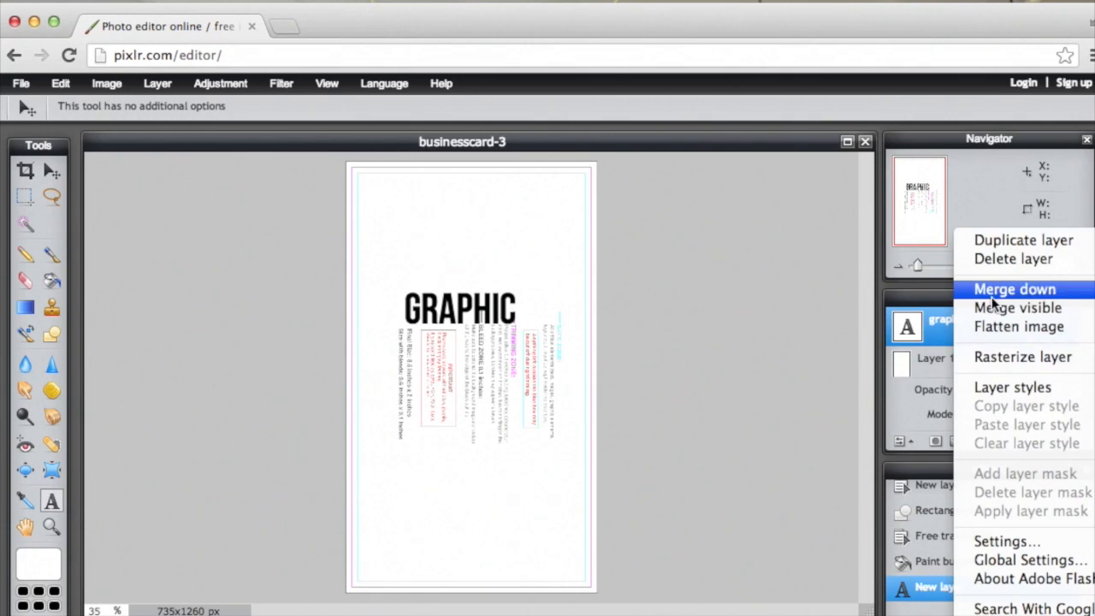
click(997, 354)
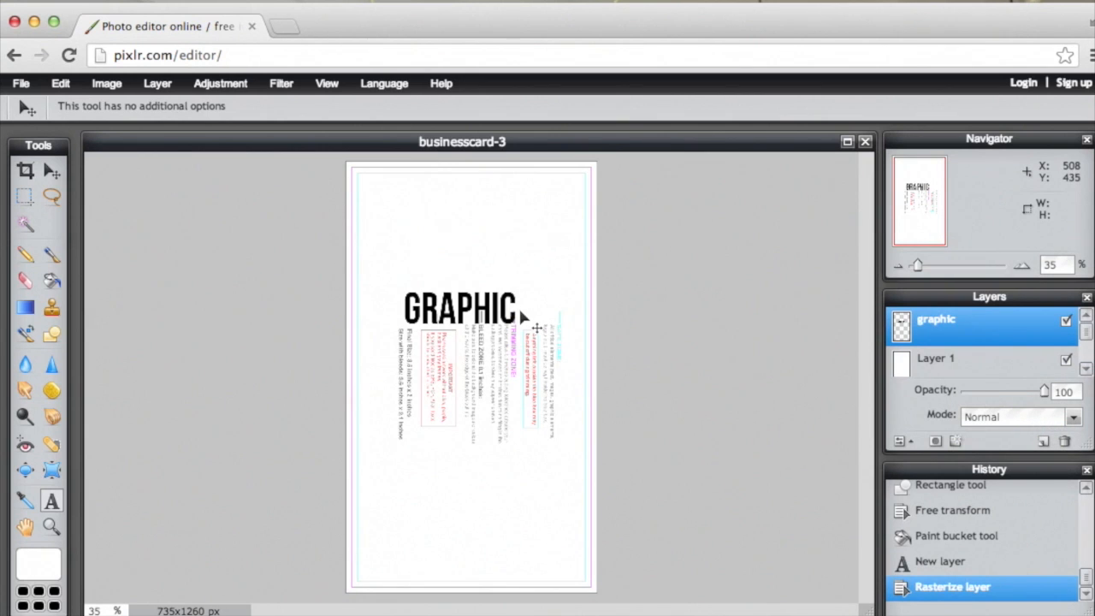
click(460, 306)
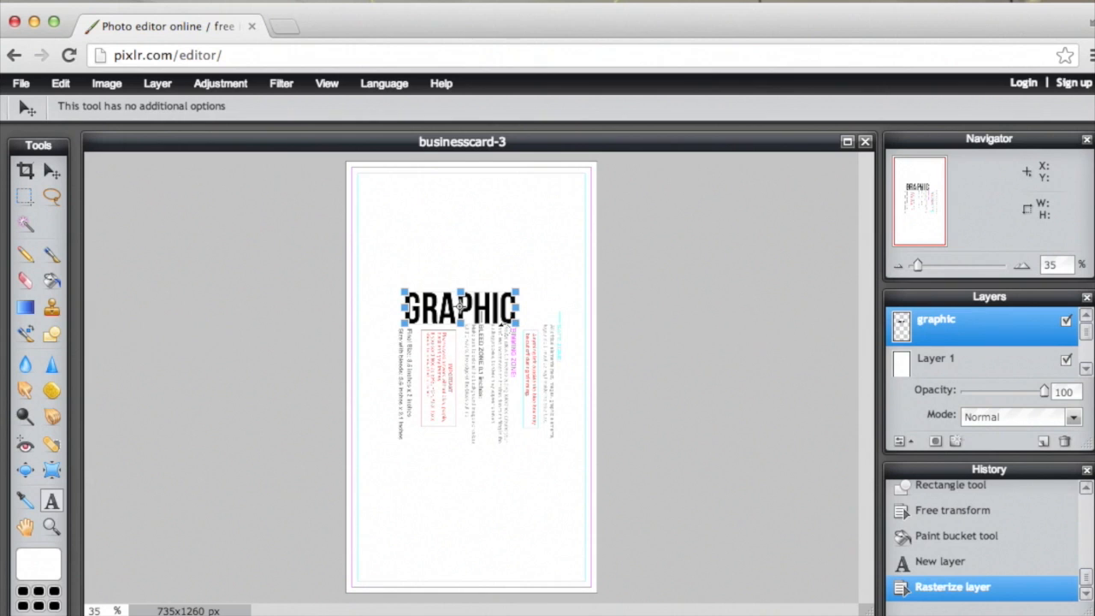
drag(514, 324, 565, 354)
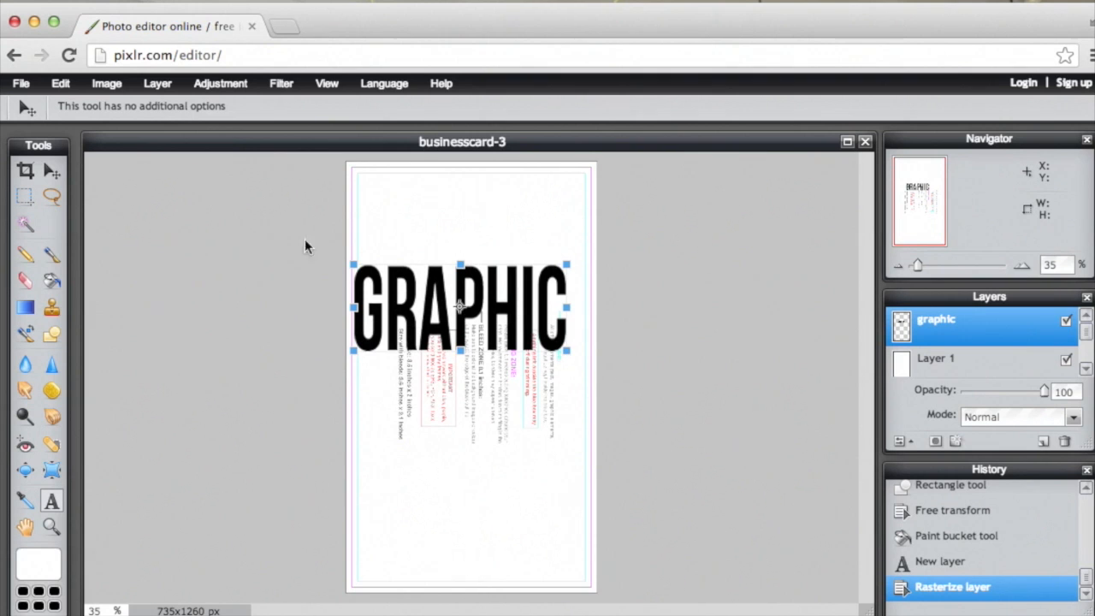
drag(353, 253, 332, 287)
drag(570, 320, 497, 235)
drag(554, 167, 528, 227)
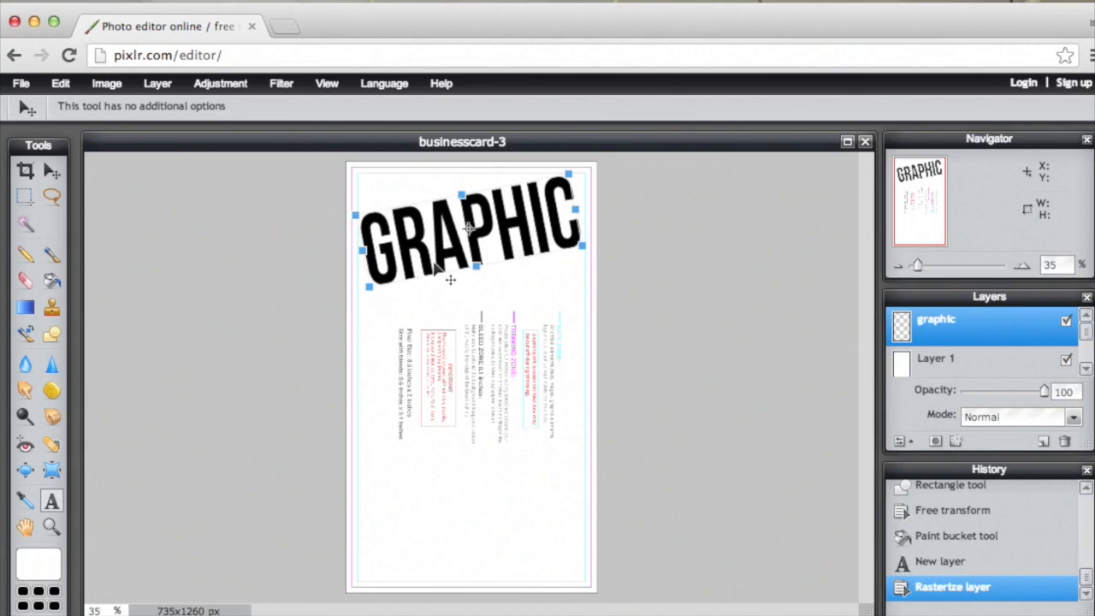
click(967, 338)
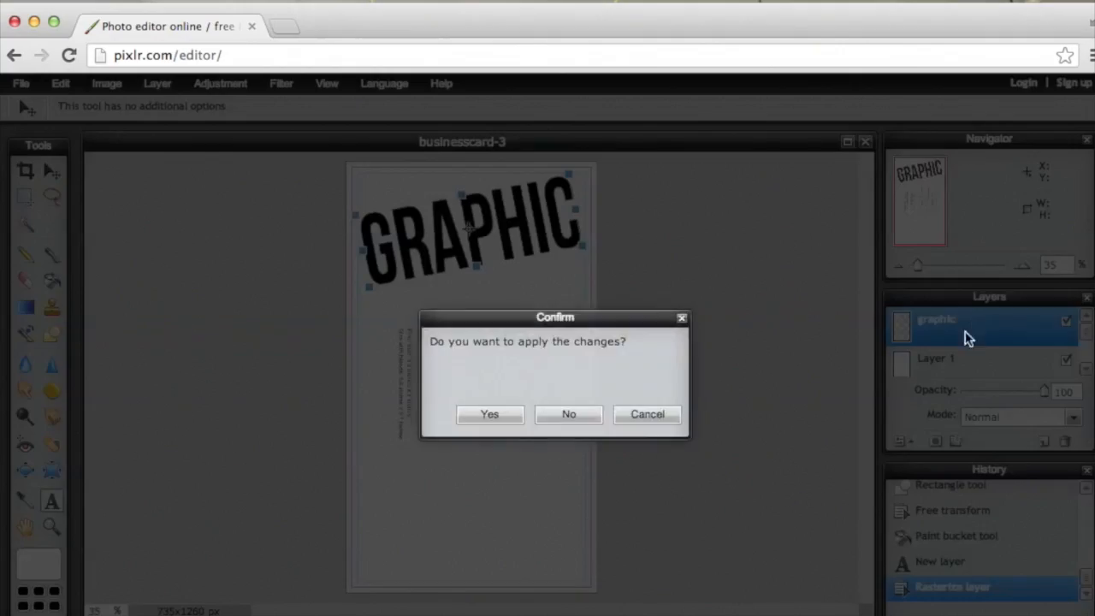
click(557, 413)
right_click(990, 332)
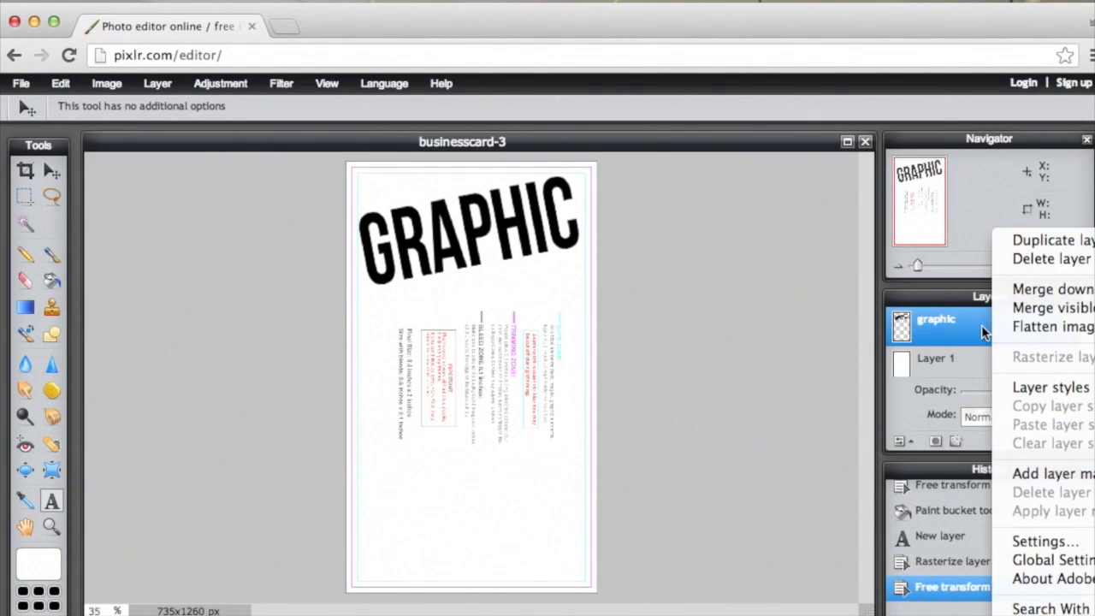
click(982, 326)
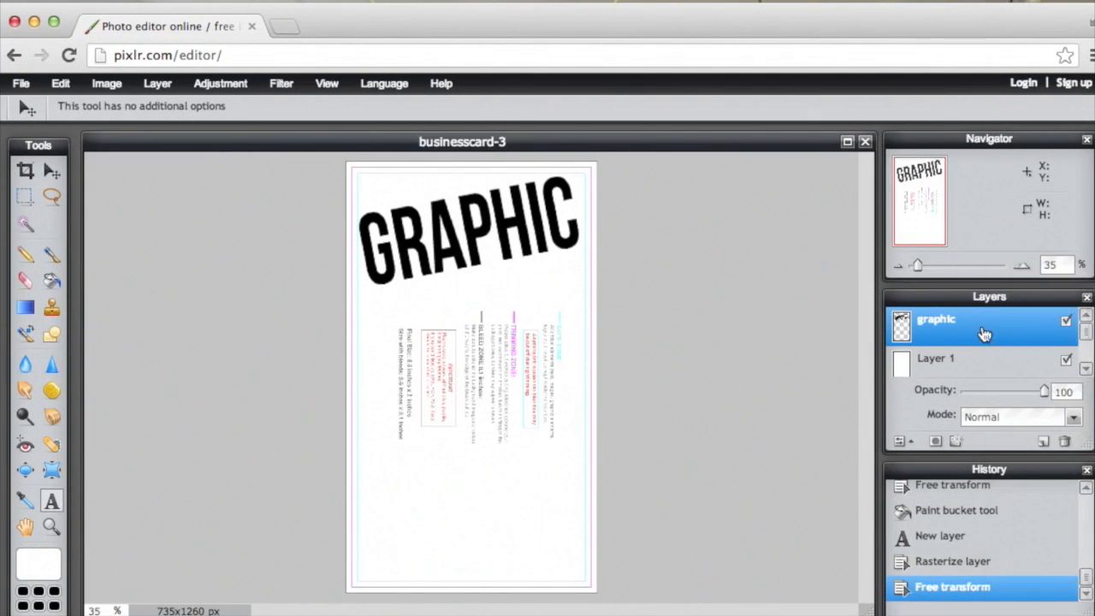
On a new layer, draw a thin filled black rectangle as a line across the card beneath "GRAPHIC"
click(1044, 441)
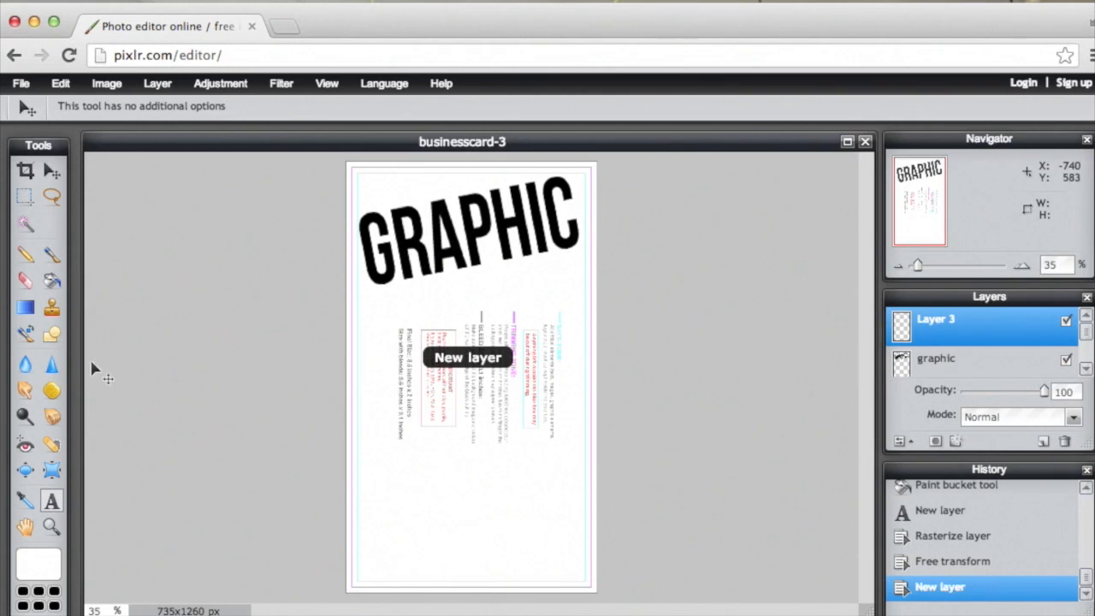
click(50, 333)
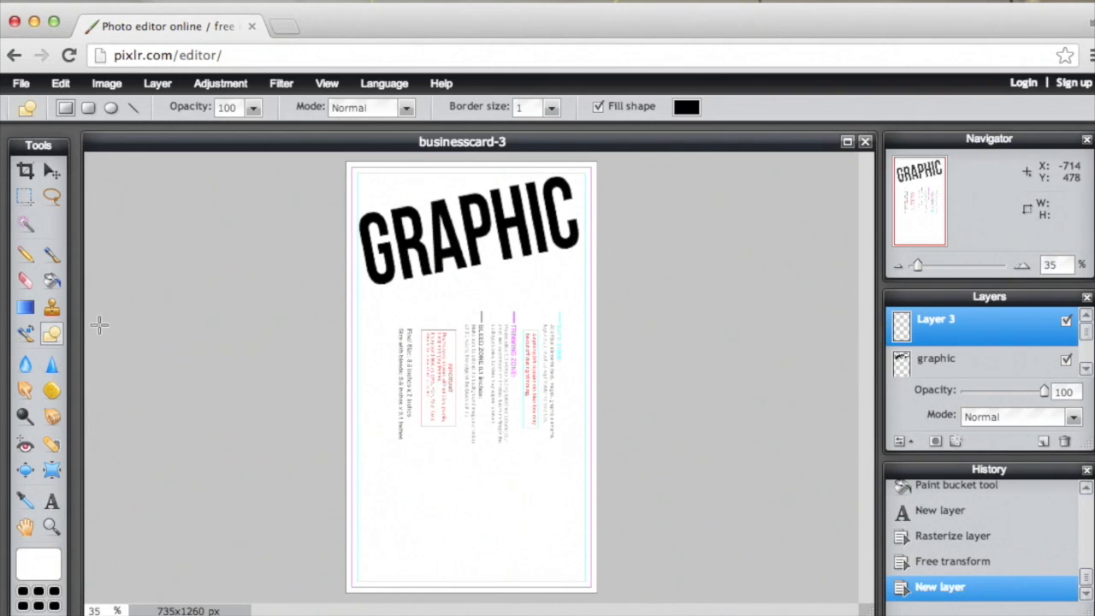
mouse_move(342, 304)
mouse_down()
mouse_move(521, 270)
mouse_move(630, 291)
mouse_move(601, 300)
mouse_move(587, 266)
mouse_up()
Tilt the thin black line to match the slant of "GRAPHIC" and stretch it past both card edges, just under the word
drag(526, 300, 516, 279)
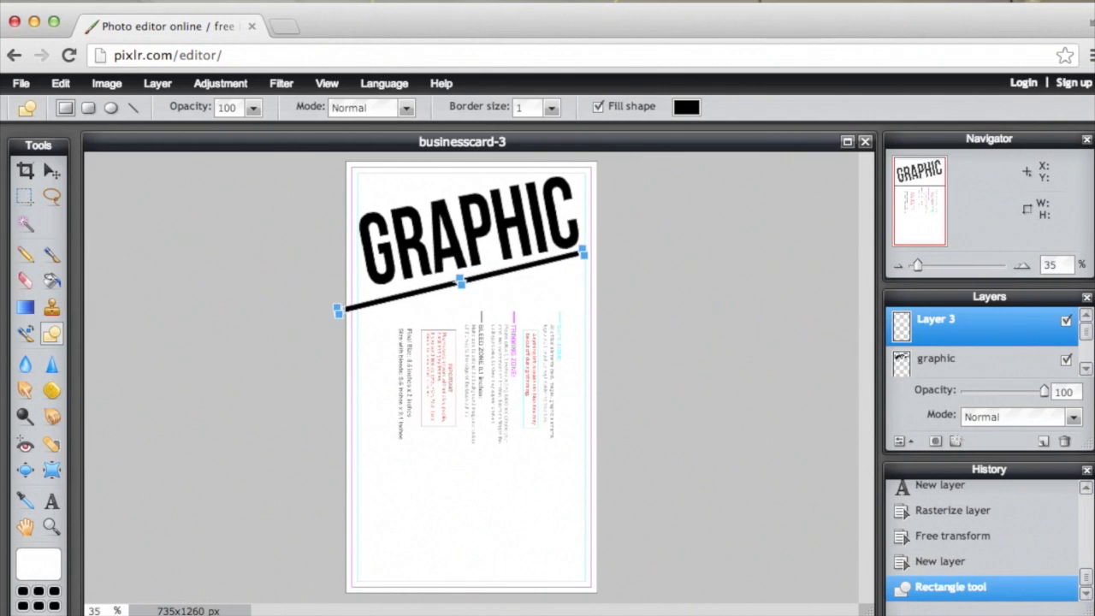
drag(590, 246, 592, 260)
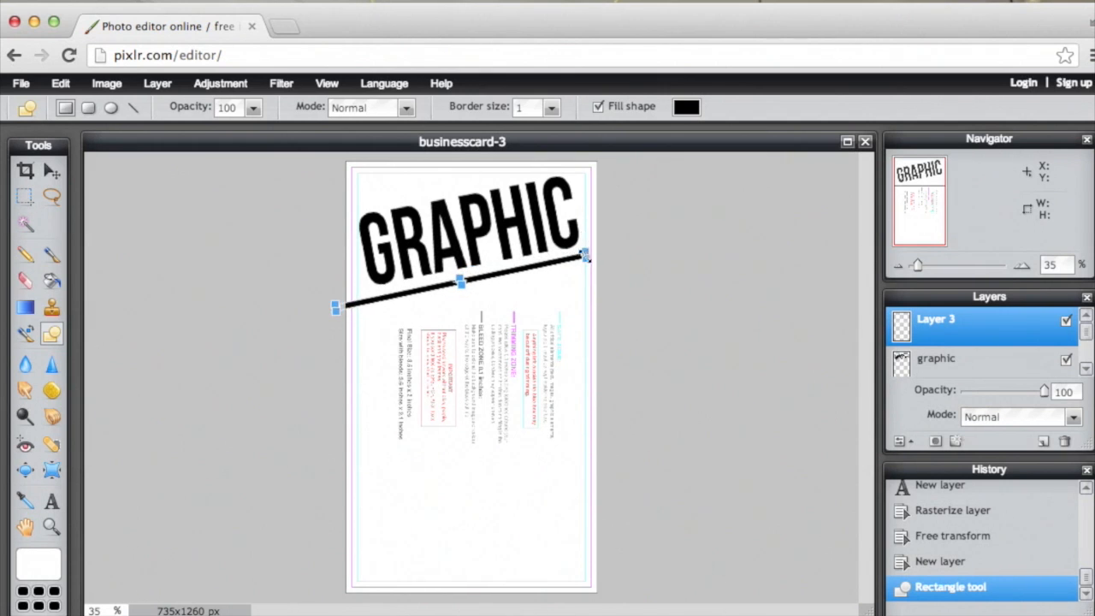
drag(578, 262, 623, 244)
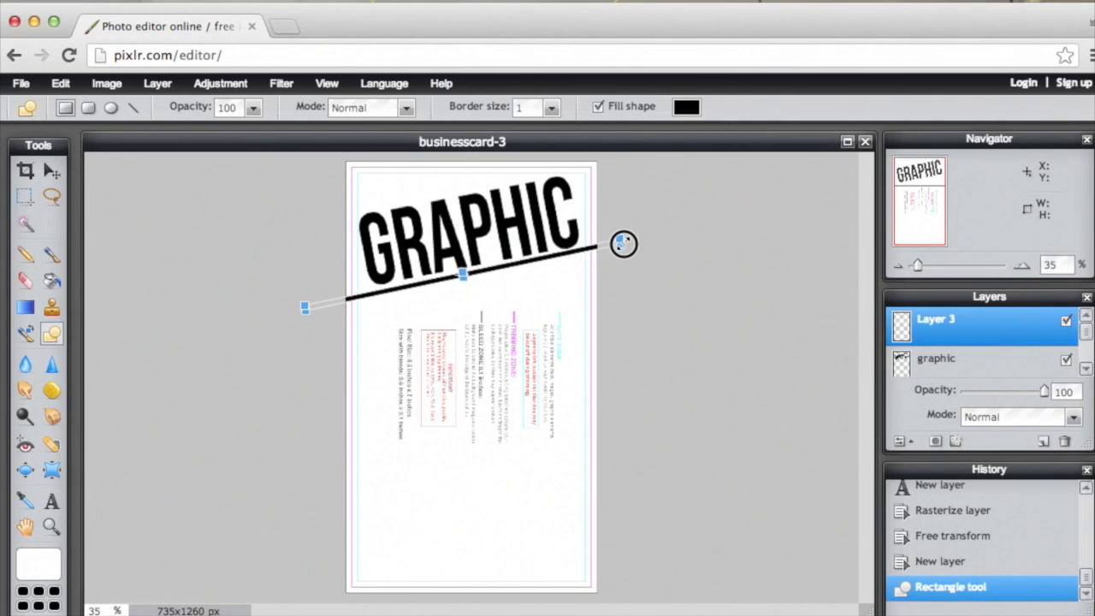
click(514, 384)
click(511, 414)
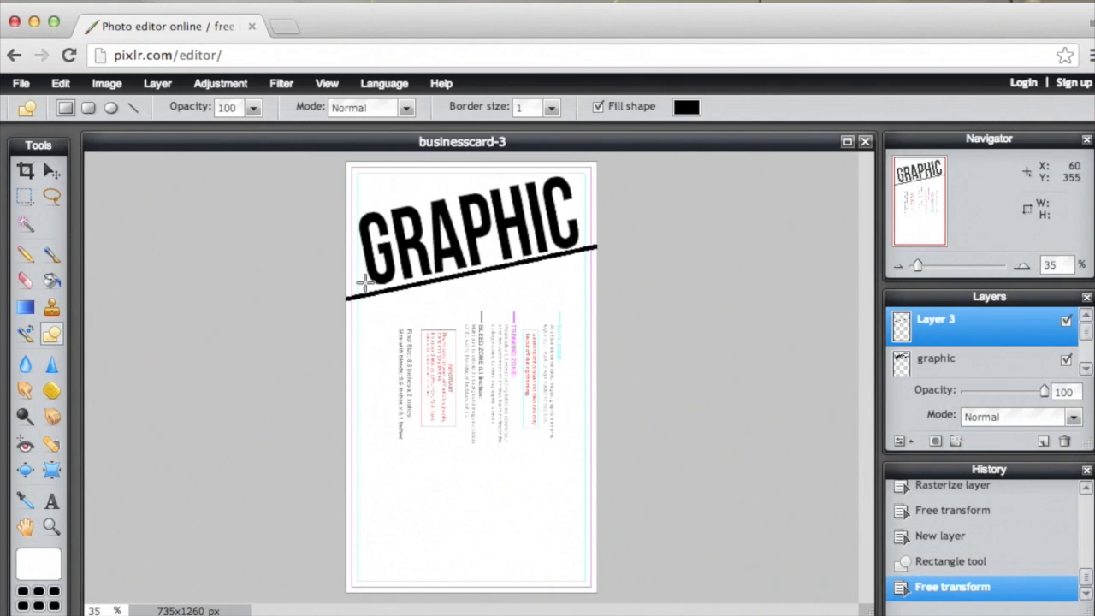
Duplicate the line's layer and turn the copy into a thicker parallel black band just below the thin line
drag(946, 336, 1046, 441)
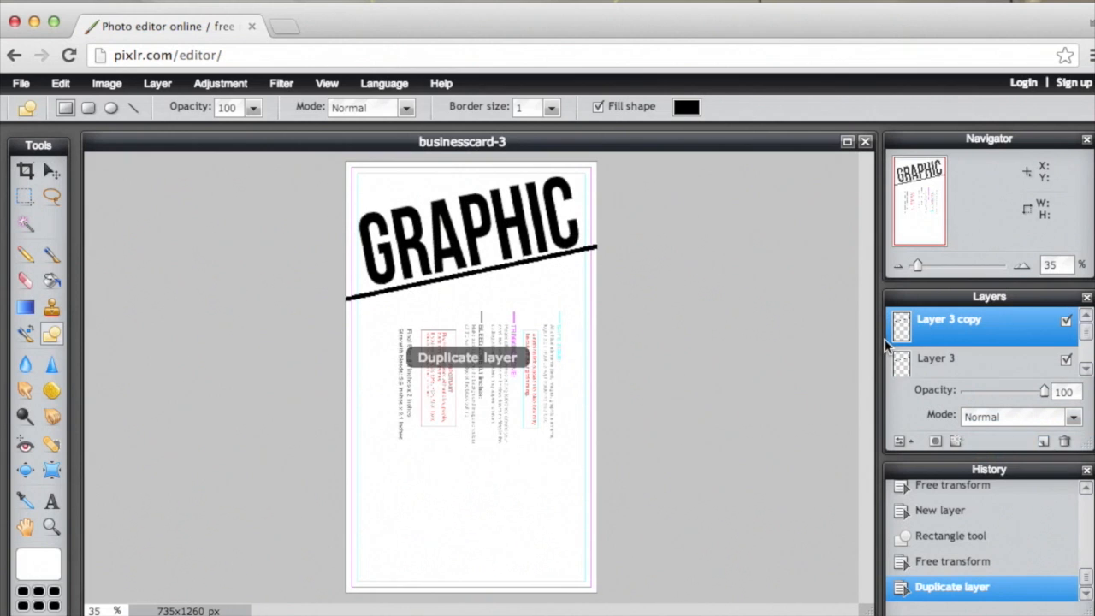
click(52, 169)
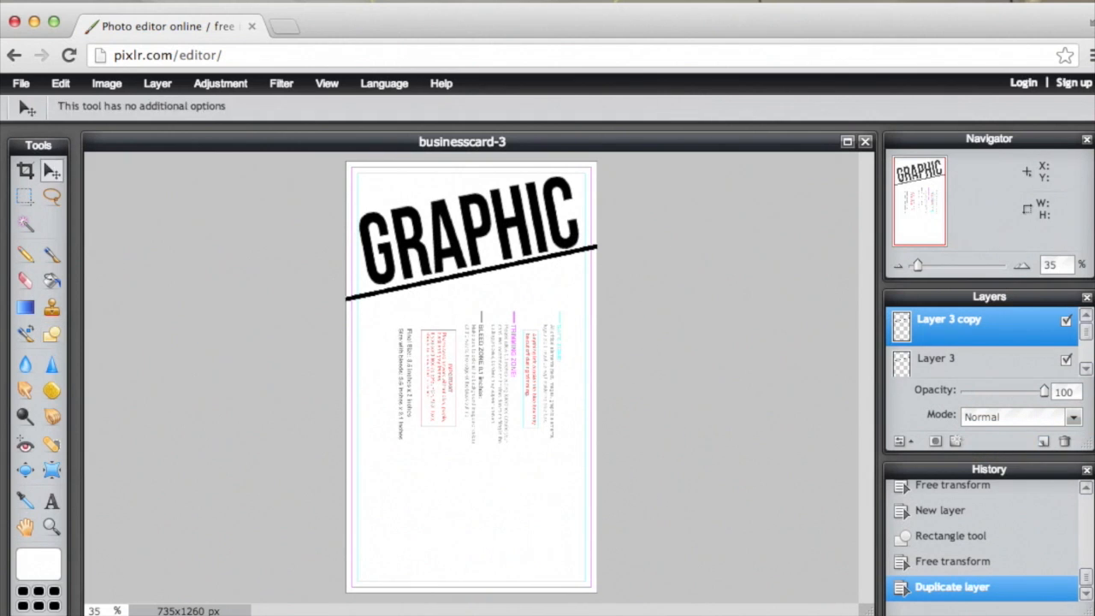
drag(479, 269, 535, 395)
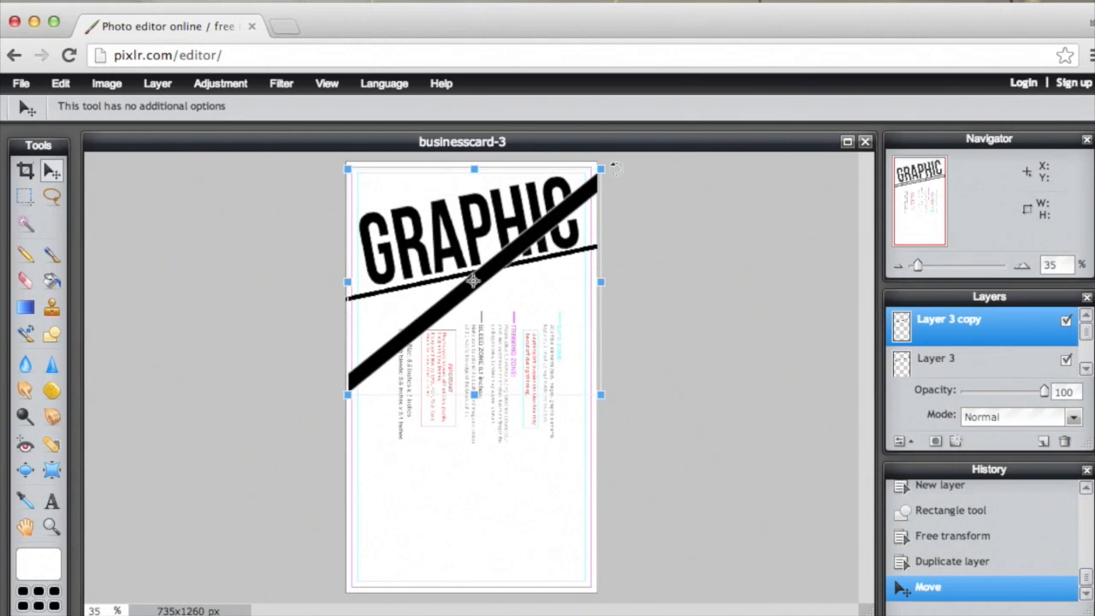
drag(604, 156, 682, 226)
drag(540, 270, 539, 271)
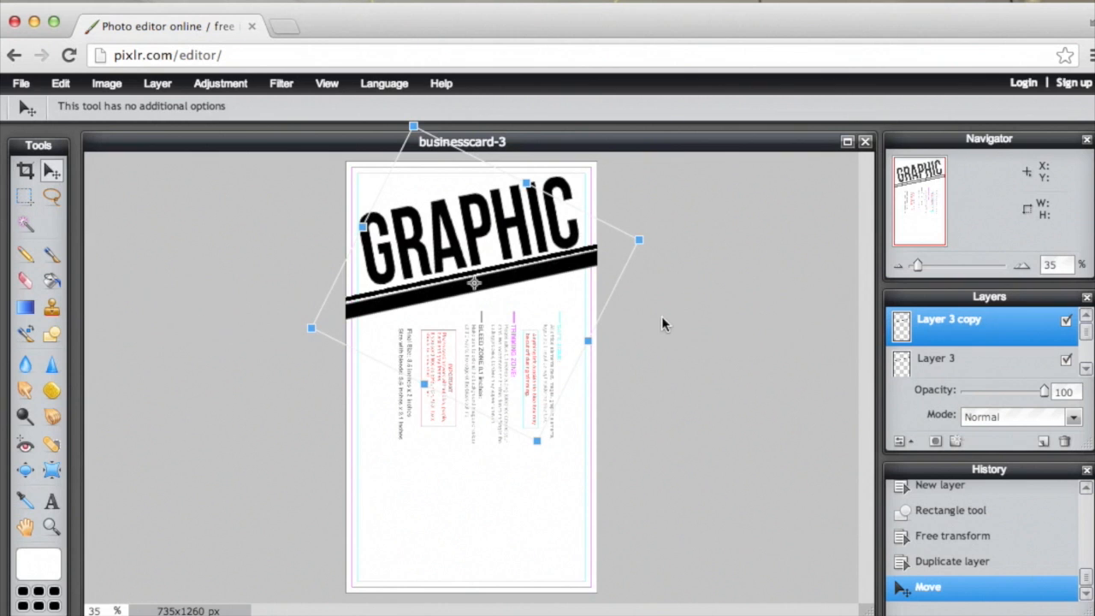
click(708, 318)
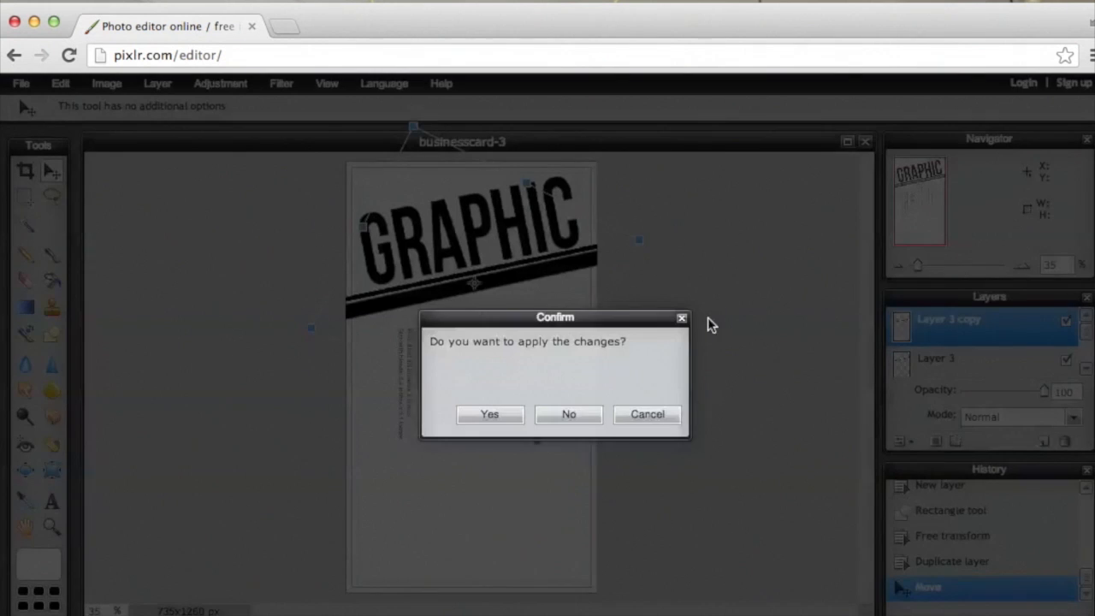
click(511, 416)
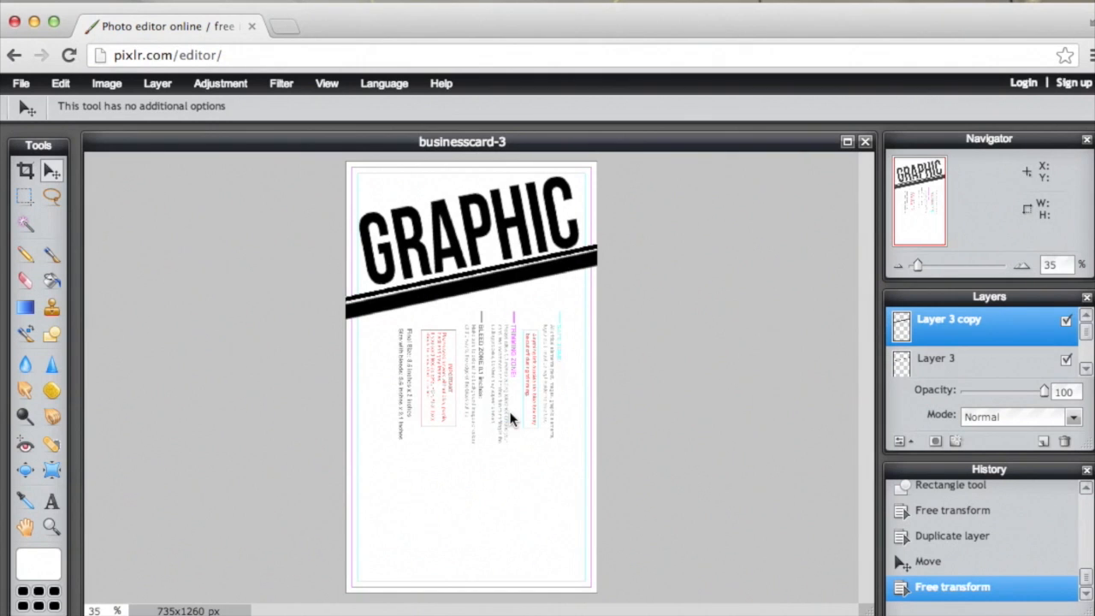
Add the text "designer" in black Bebas Neue at size 127 in the middle of the card
click(52, 501)
click(404, 419)
text(designer)
drag(533, 466, 795, 220)
click(893, 396)
drag(436, 227, 367, 294)
click(762, 511)
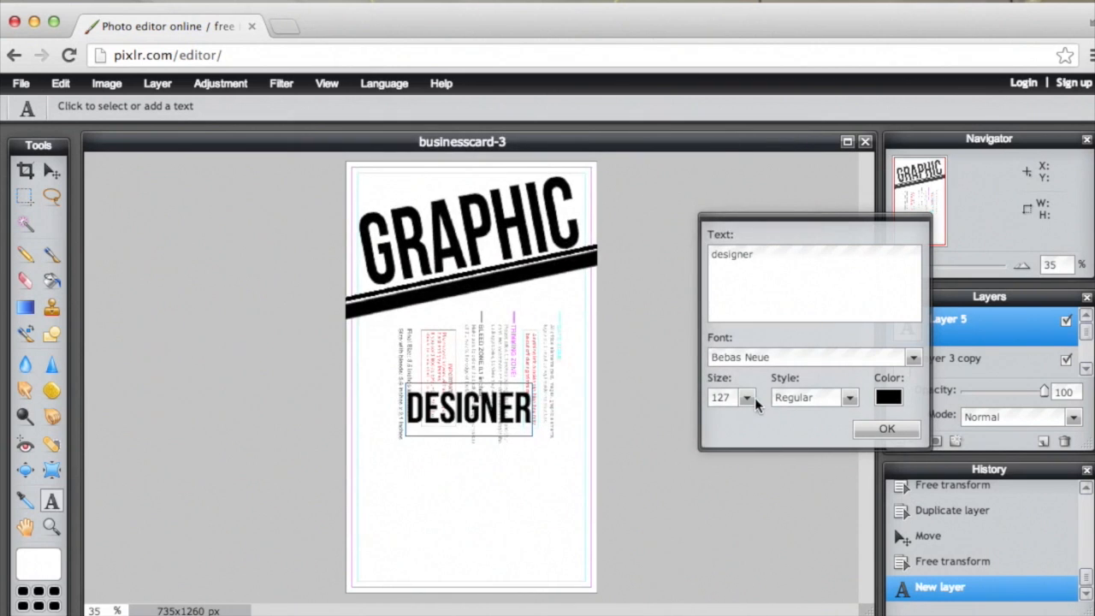
click(884, 430)
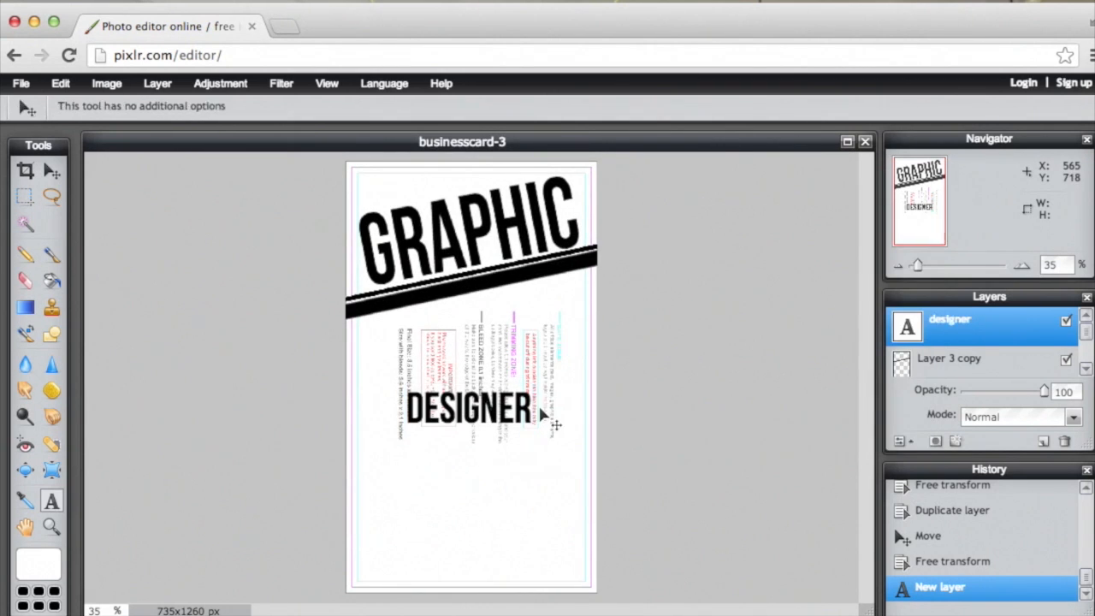
Rasterize the "designer" layer, then enlarge and tilt the word and fit it beneath the black band inside the safe zone
right_click(948, 334)
click(971, 405)
drag(548, 374, 541, 368)
drag(532, 417, 580, 389)
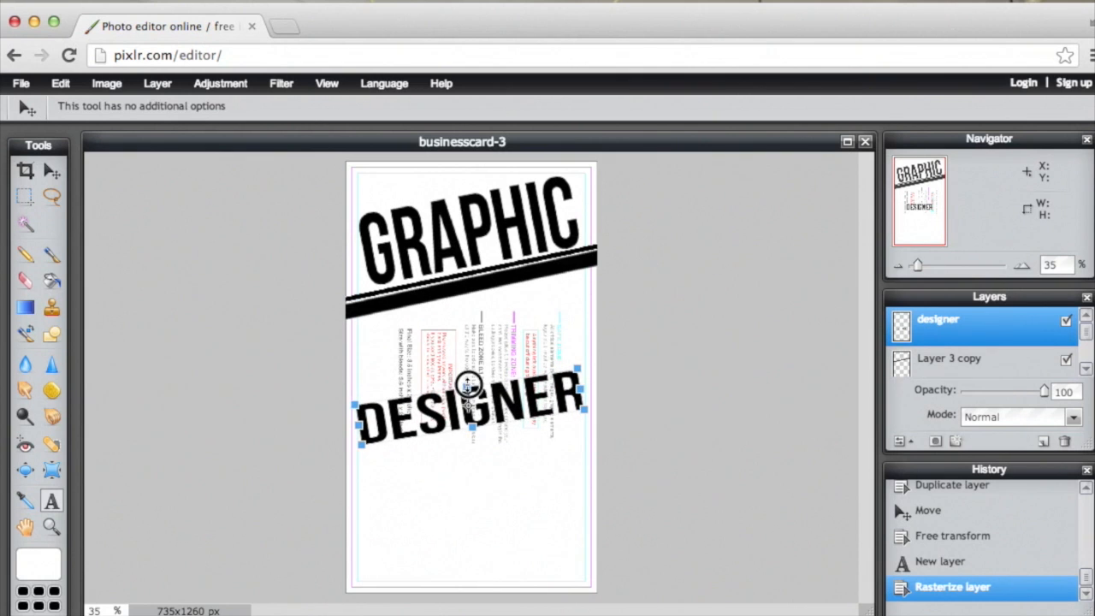
drag(507, 407, 511, 330)
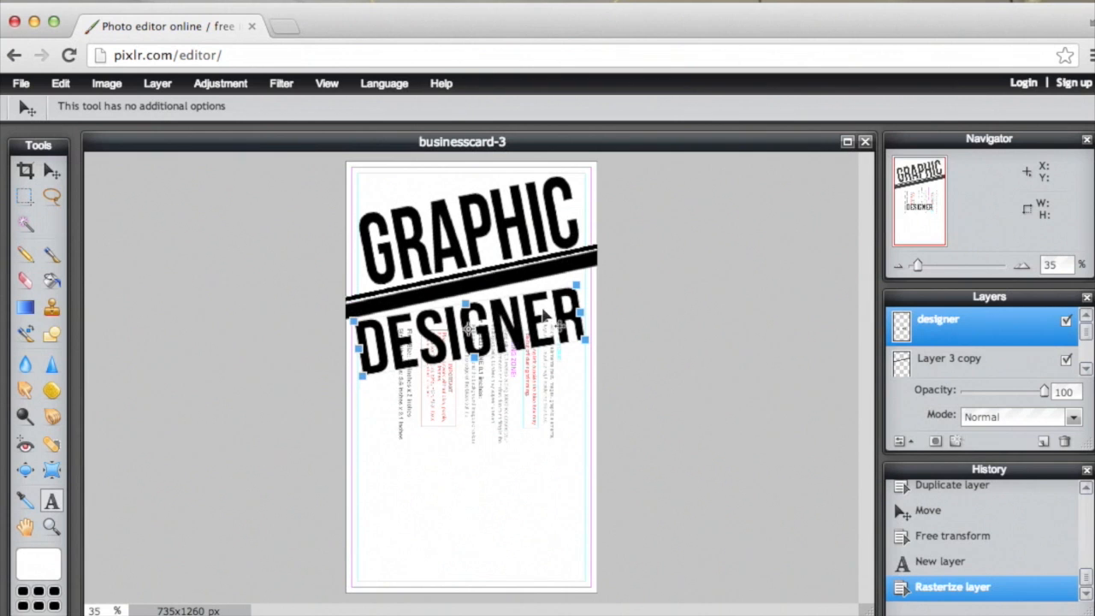
drag(590, 274, 588, 270)
drag(531, 327, 536, 320)
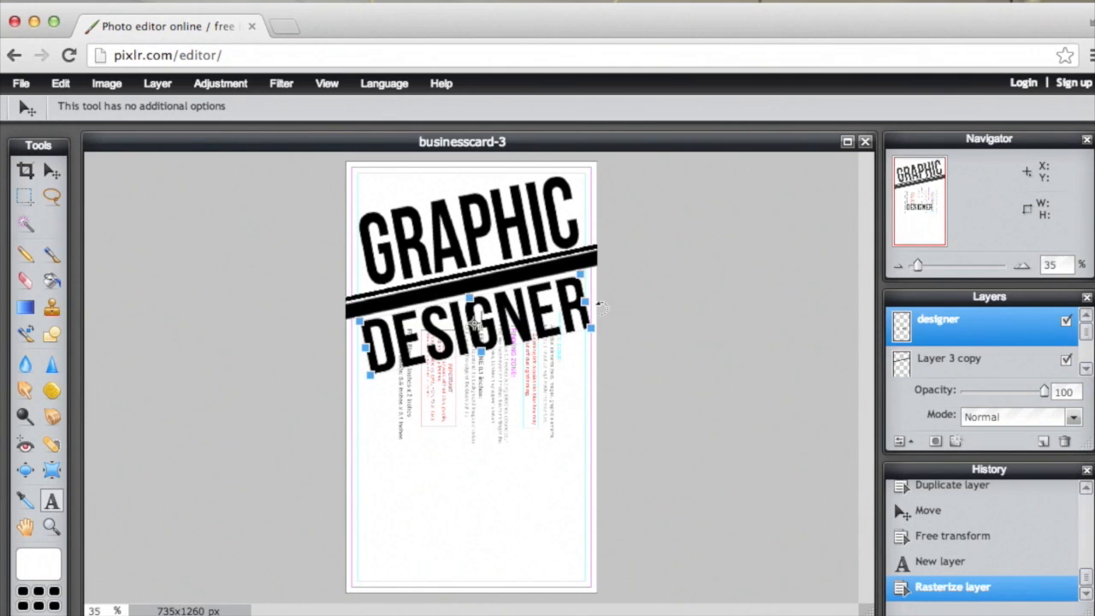
mouse_move(600, 316)
mouse_down()
mouse_move(573, 299)
mouse_move(584, 311)
mouse_up()
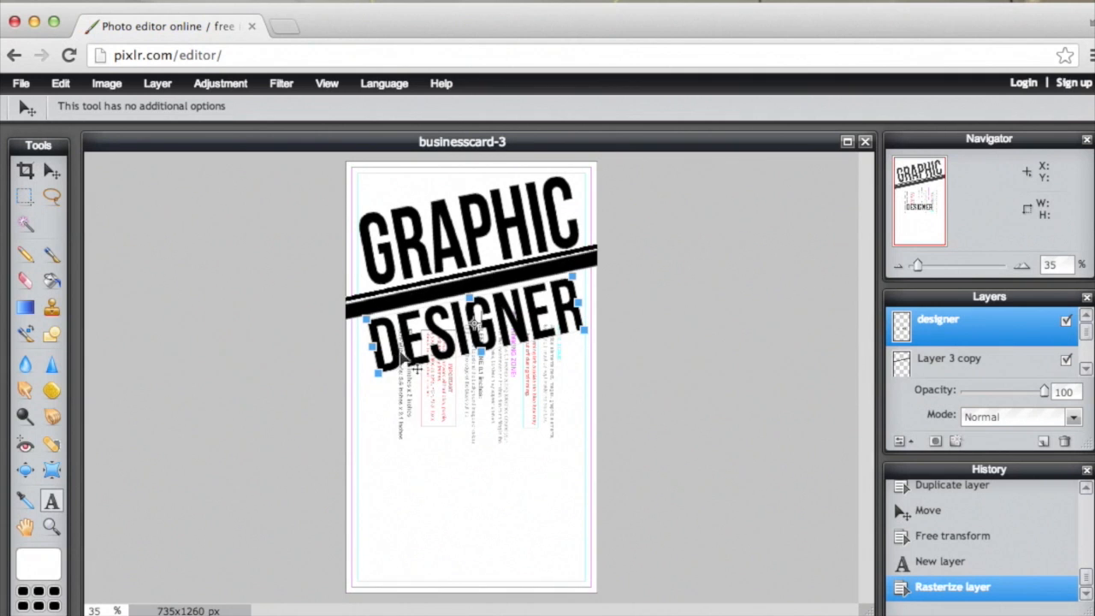
click(440, 452)
click(489, 416)
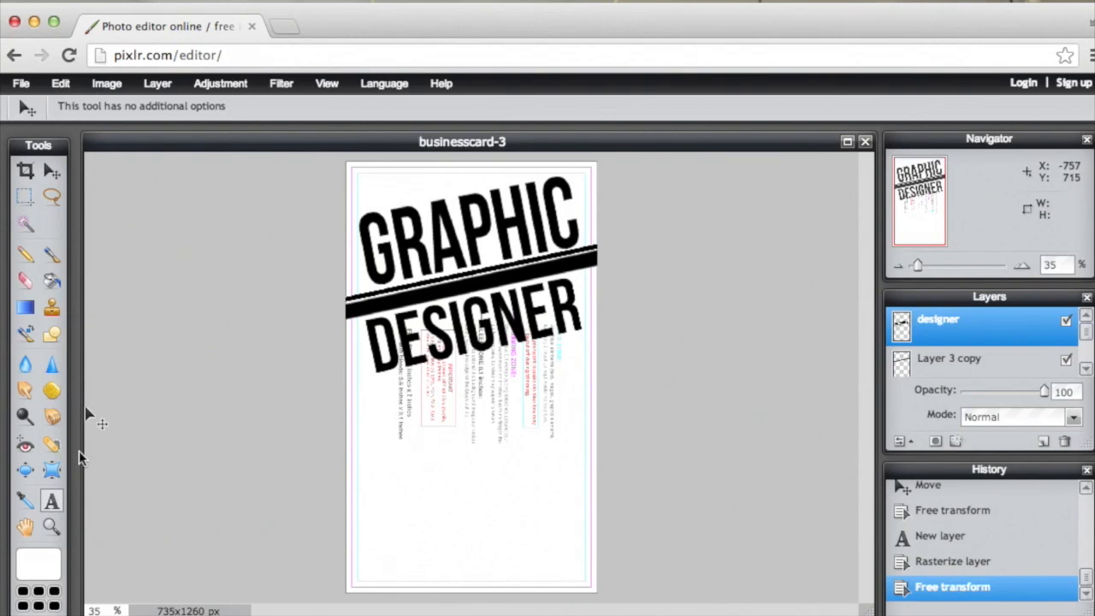
click(53, 502)
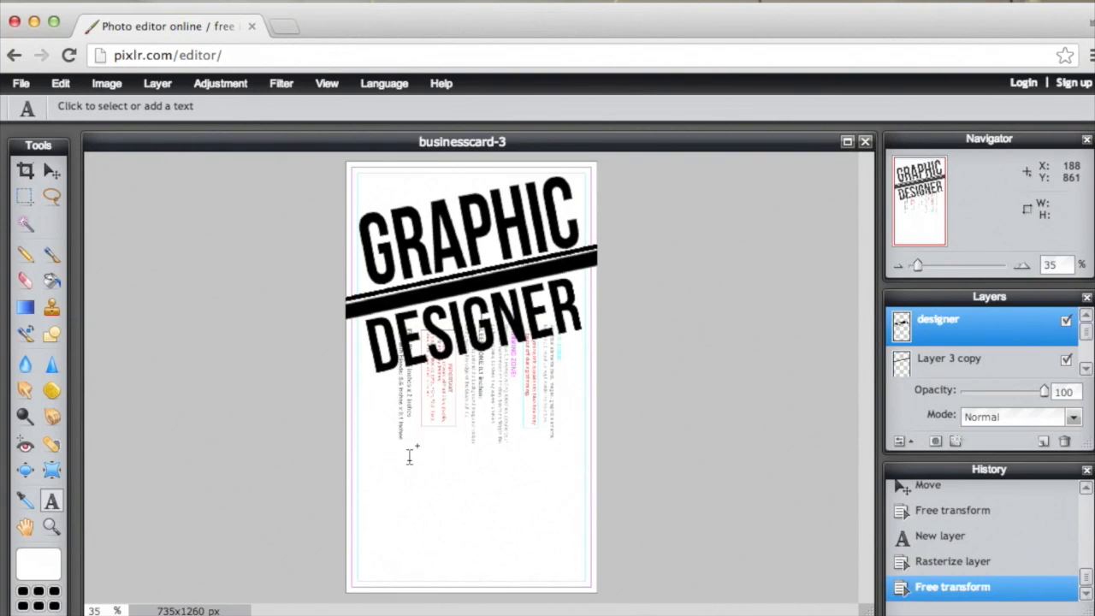
click(409, 456)
text(www.designityourselfTV.com)
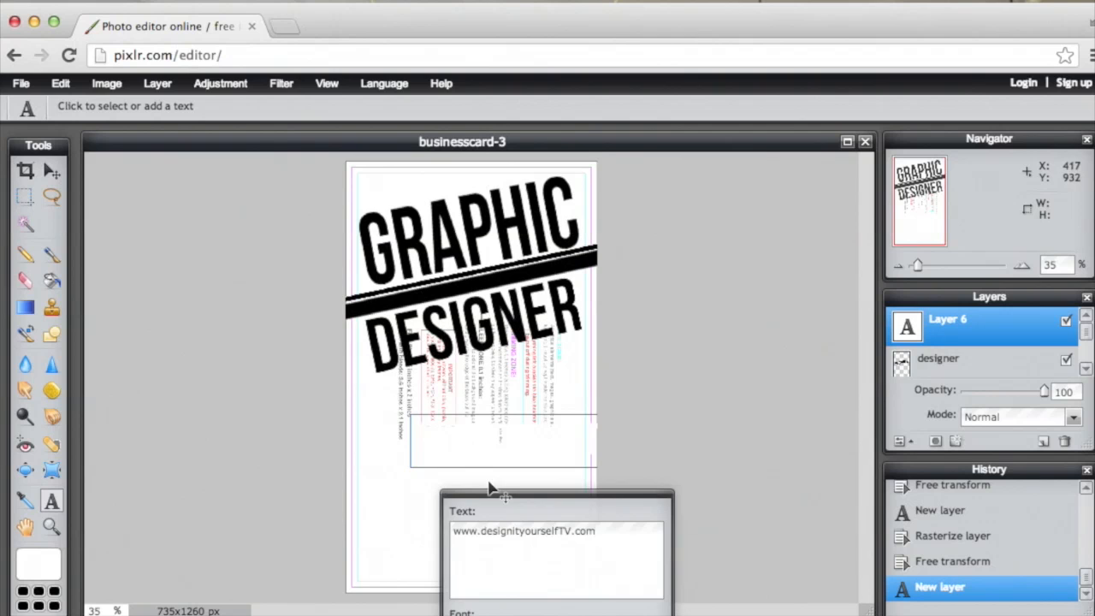
drag(496, 492, 710, 247)
click(840, 426)
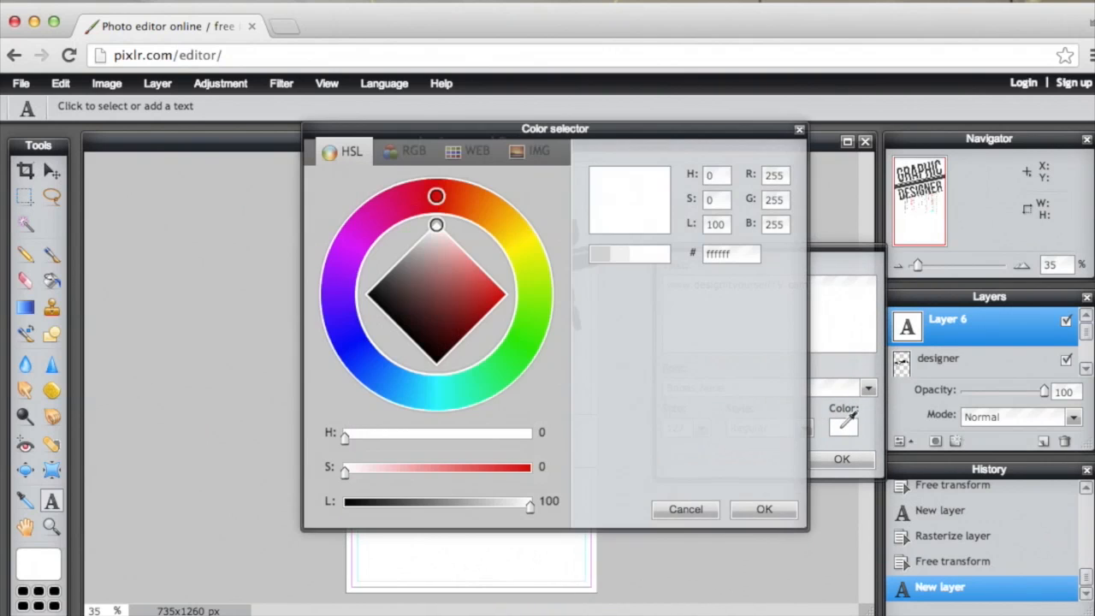
click(763, 508)
click(867, 387)
drag(868, 423, 866, 446)
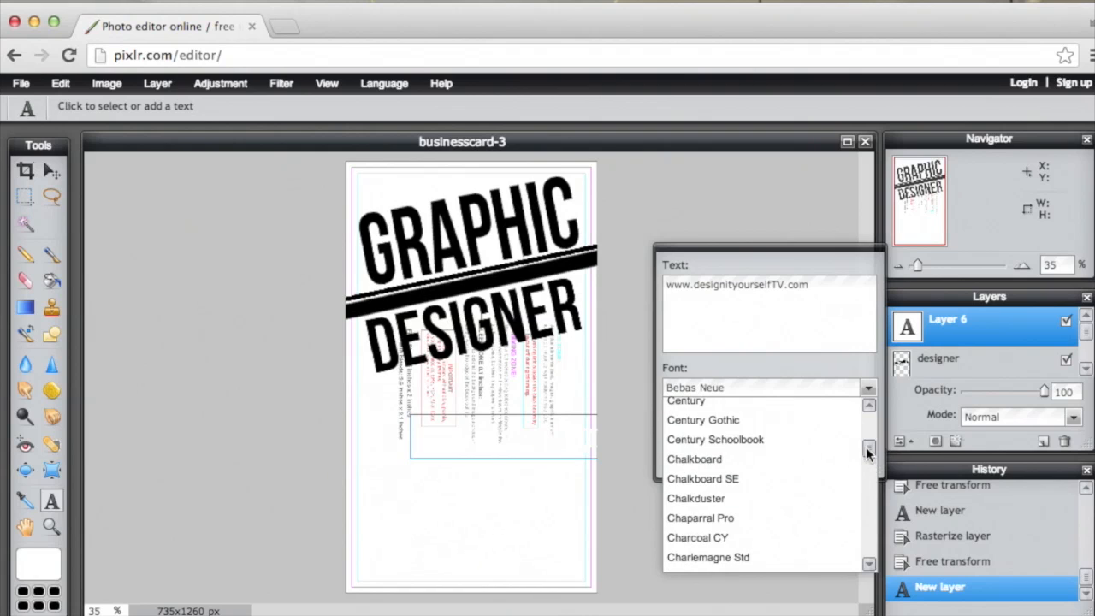
click(788, 418)
click(702, 428)
click(670, 449)
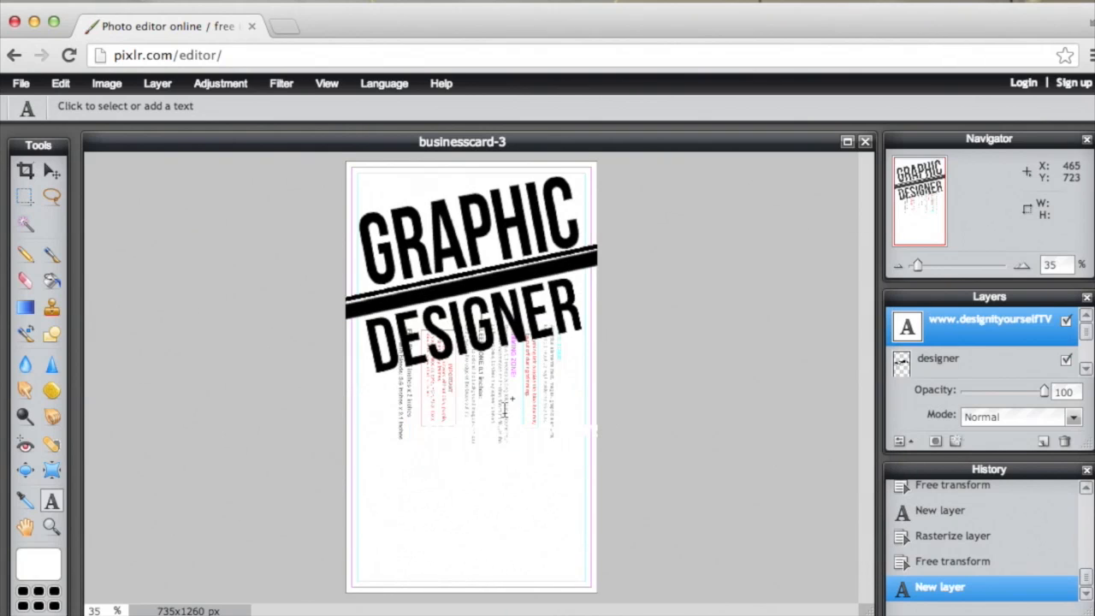
Move the website text up onto the black band and shrink it to fit within the card's width
click(52, 170)
drag(470, 438, 444, 278)
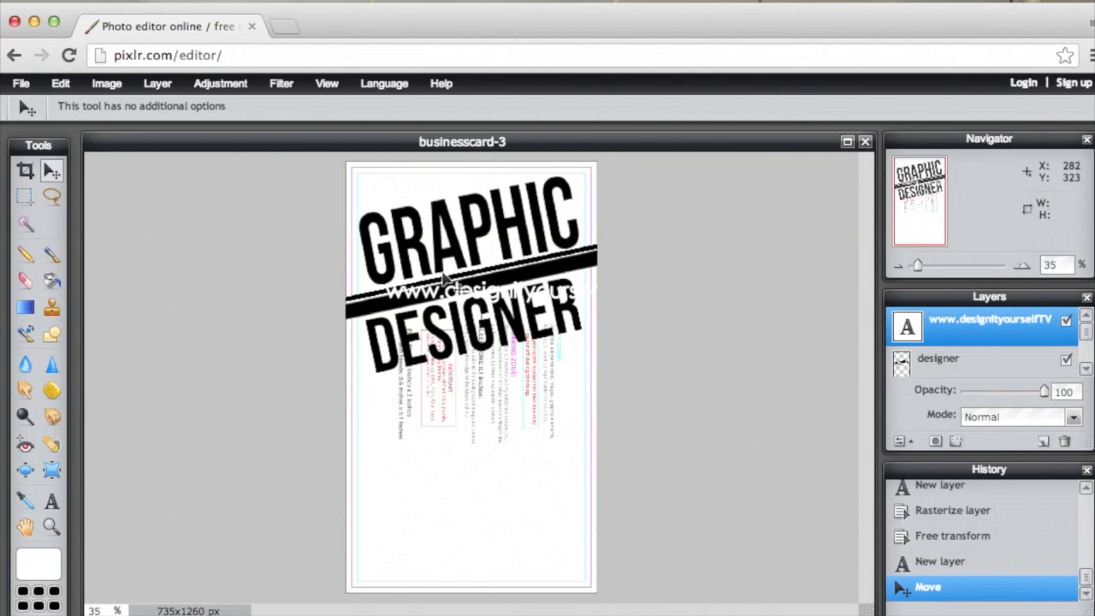
key(t)
click(449, 296)
triple_click(771, 290)
click(702, 427)
drag(671, 449, 630, 451)
click(836, 462)
Rasterize the website text layer and tilt the text to run along the thick black band
right_click(963, 327)
click(989, 318)
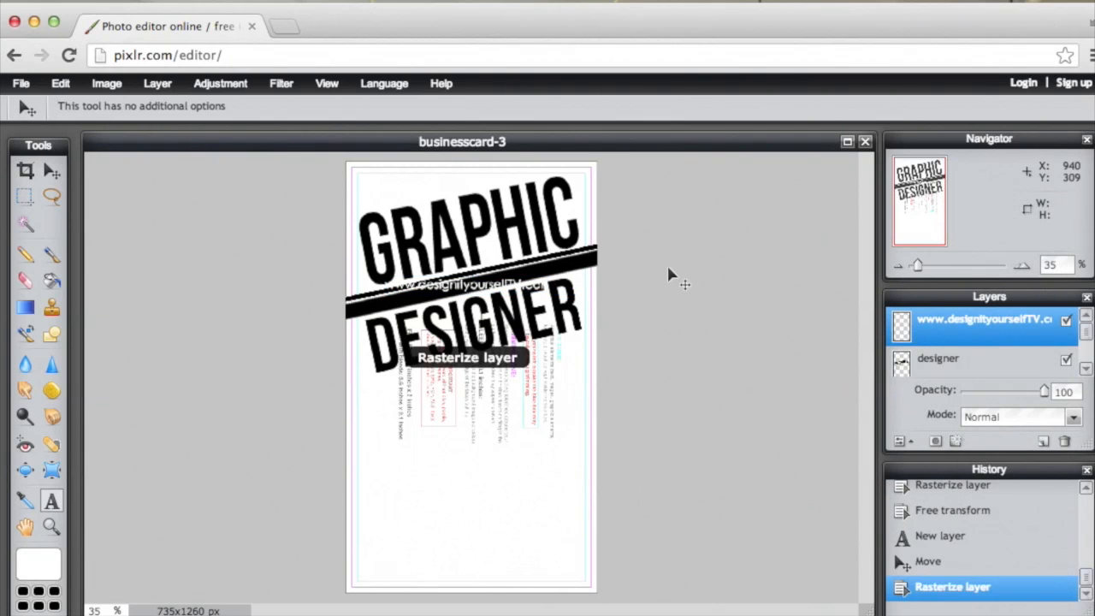
key(ctrl+t)
drag(549, 255, 553, 257)
click(51, 170)
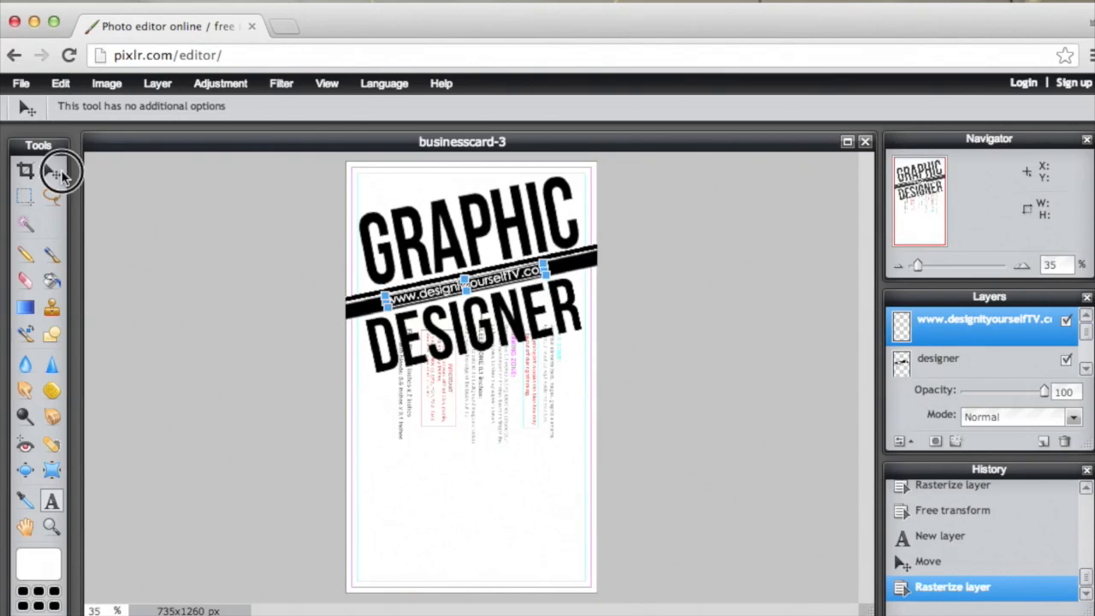
click(506, 421)
Nudge the website text to the right so it sits centred along the black band
key(Right)
key(Right)
key(Right)
key(Right)
key(Right)
key(Right)
key(Right)
key(Right)
key(Right)
key(Right)
key(Right)
key(Right)
key(Right)
key(Right)
key(Right)
key(Right)
key(Right)
key(Right)
key(Right)
key(Right)
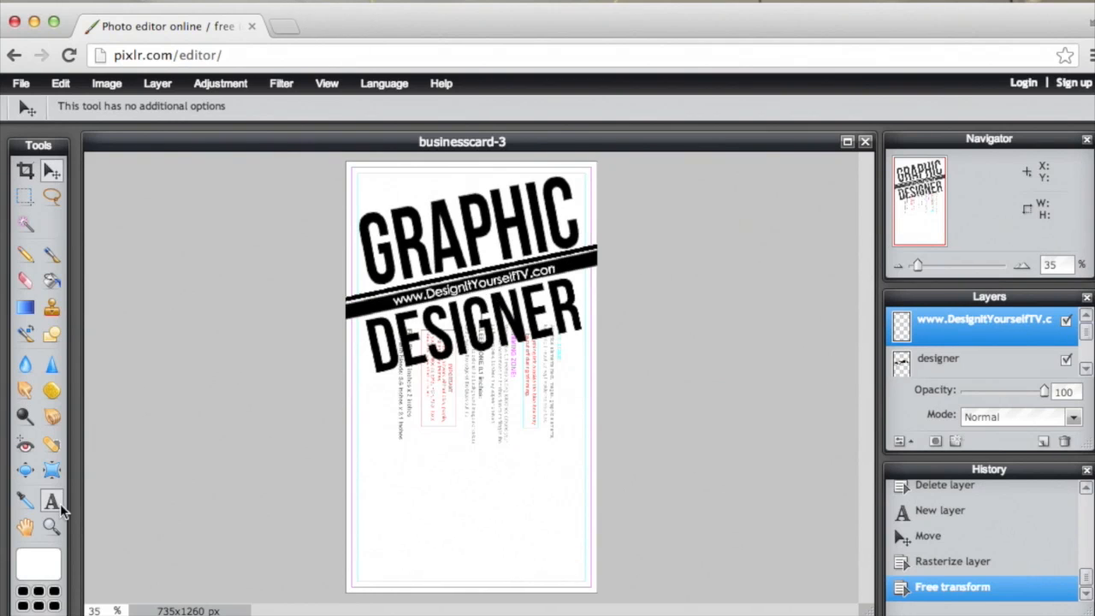
Add the cardholder's full name as a text layer in the lower part of the card, in the Bebas Neue font
click(53, 501)
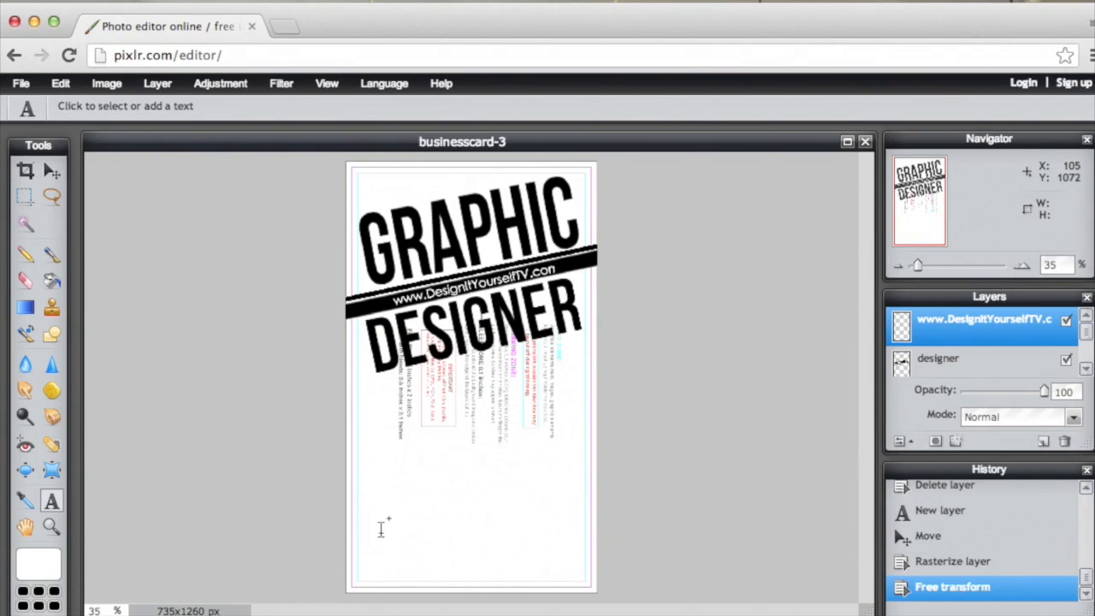
click(405, 488)
text(JOHN DOE)
drag(591, 532, 767, 269)
click(795, 399)
drag(821, 462, 765, 459)
click(762, 479)
Colour the name text black (000000), adjust its size and place it beneath the right end of "DESIGNER"
click(799, 443)
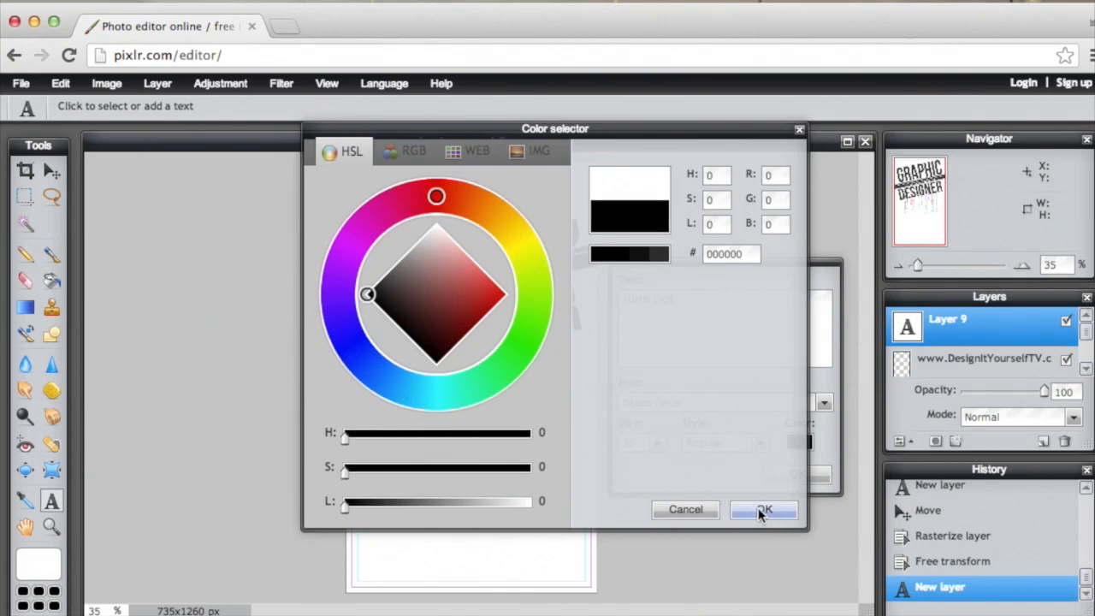
click(763, 510)
click(657, 443)
drag(611, 458, 640, 469)
click(797, 473)
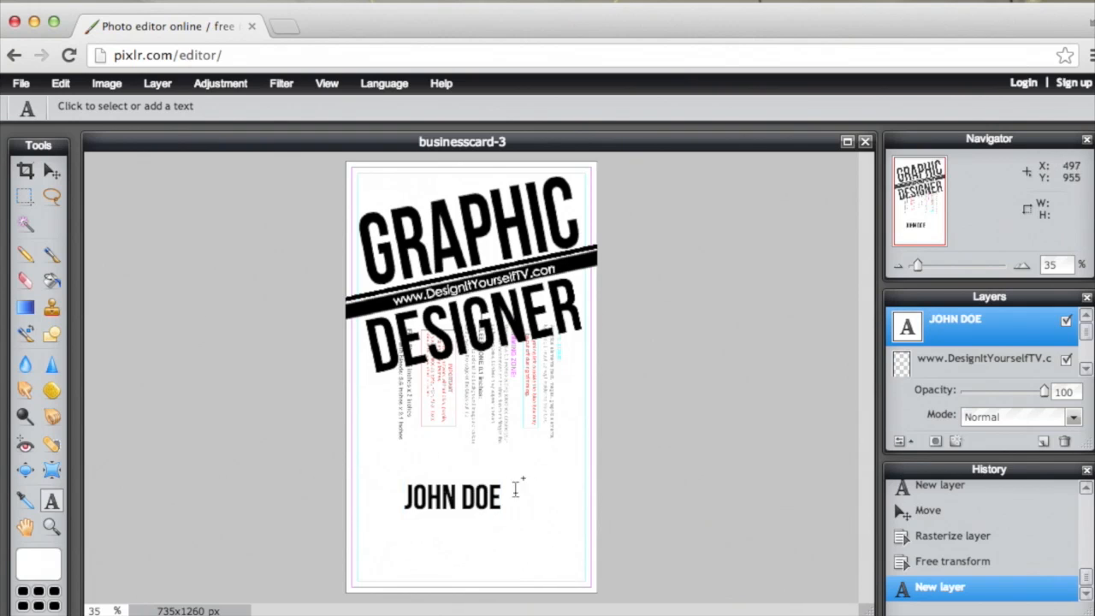
click(51, 171)
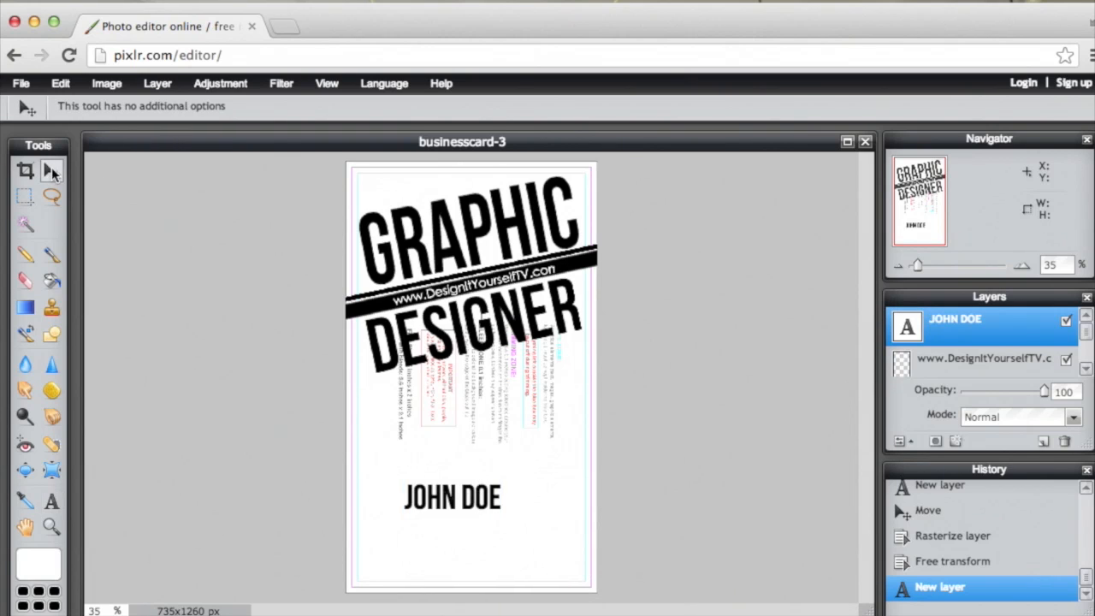
drag(456, 504, 560, 404)
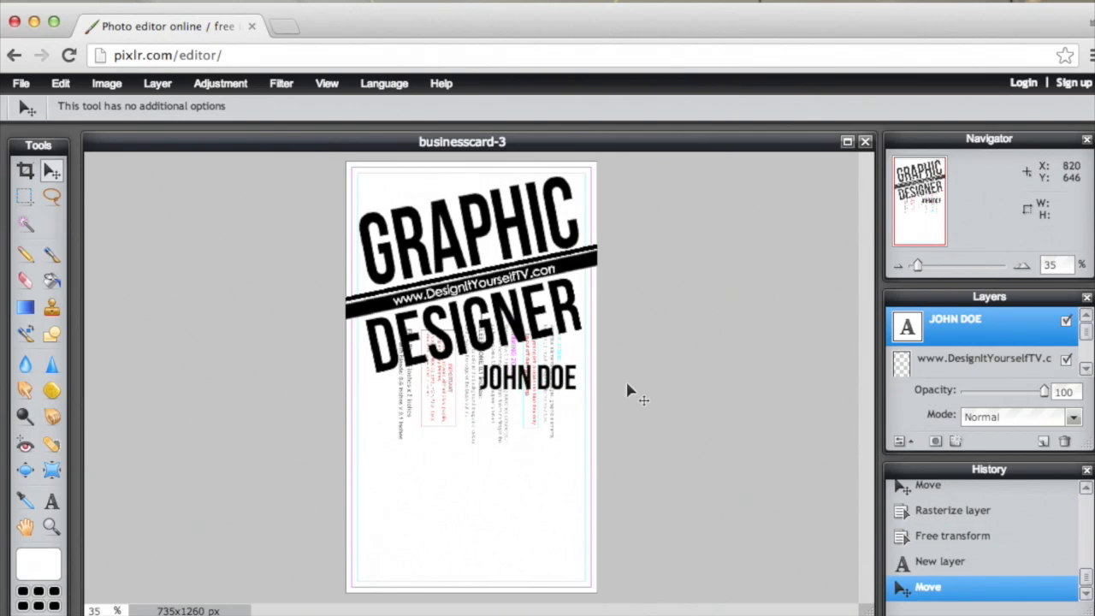
Add a "Graphic Designer" text layer in the lower part of the card and colour it black (000000)
click(52, 501)
click(439, 511)
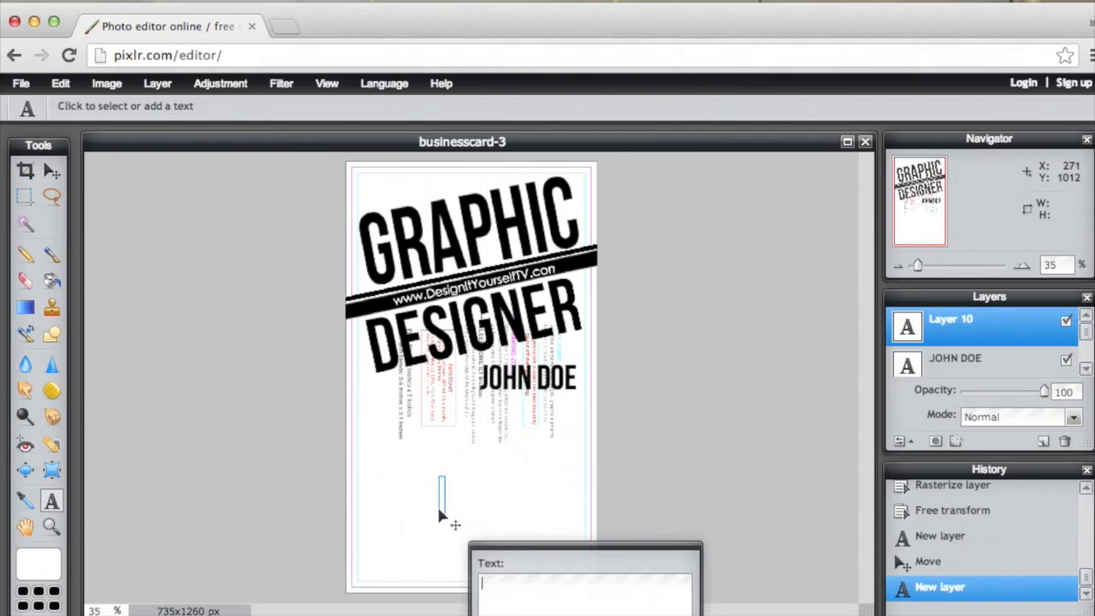
text(Graphic D)
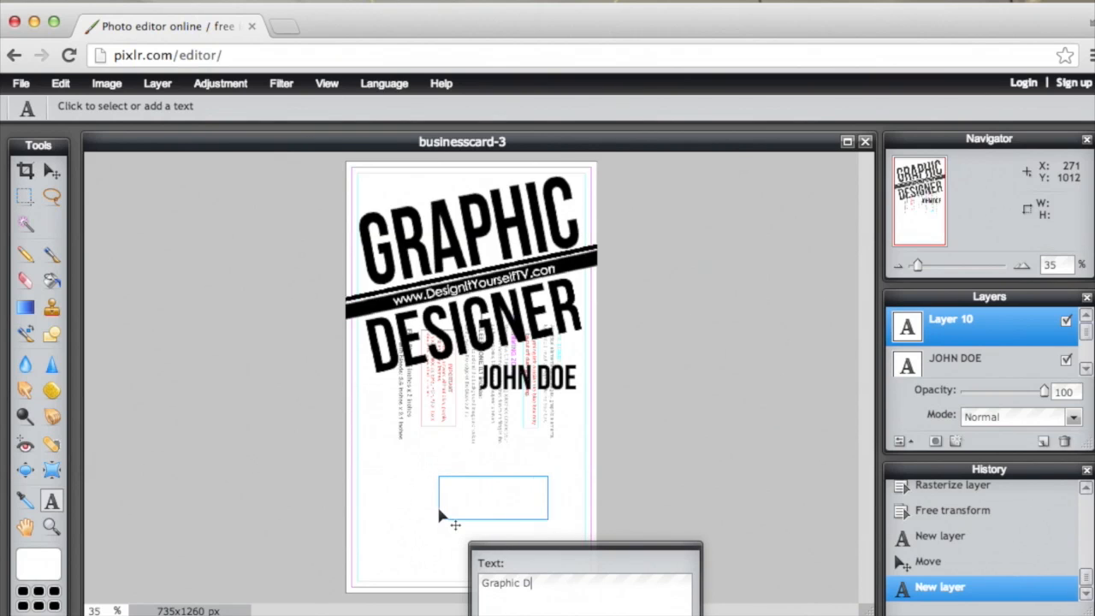
text(esigner)
drag(511, 547, 684, 248)
click(828, 424)
click(342, 288)
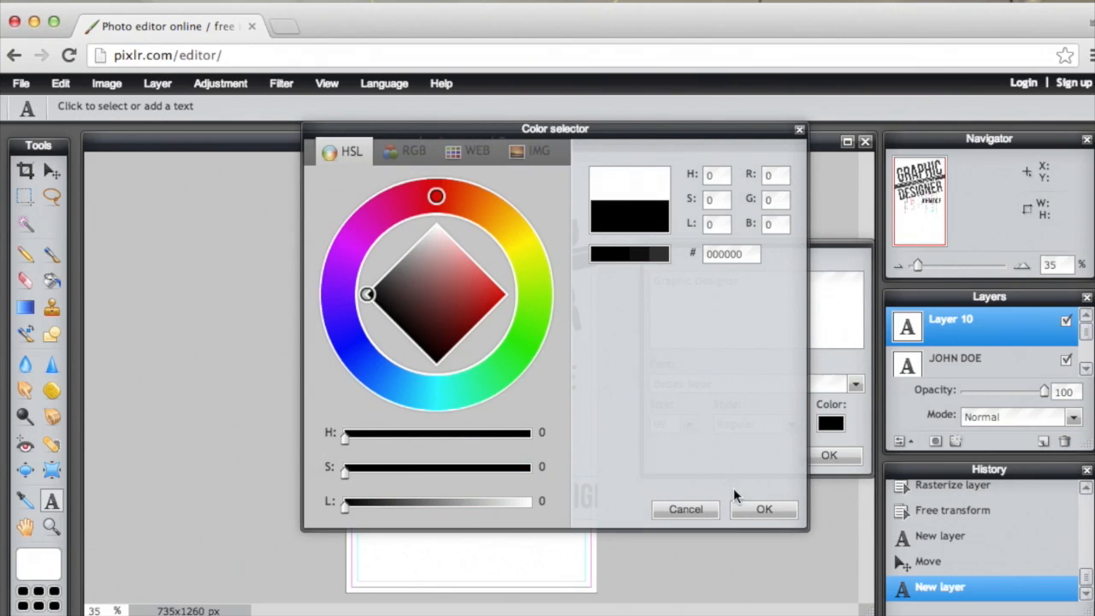
click(748, 510)
Set the job title text to Century Gothic, size 31, and place it directly beneath the cardholder's name
click(727, 385)
mouse_move(858, 444)
mouse_down()
mouse_move(858, 419)
mouse_move(856, 446)
mouse_up()
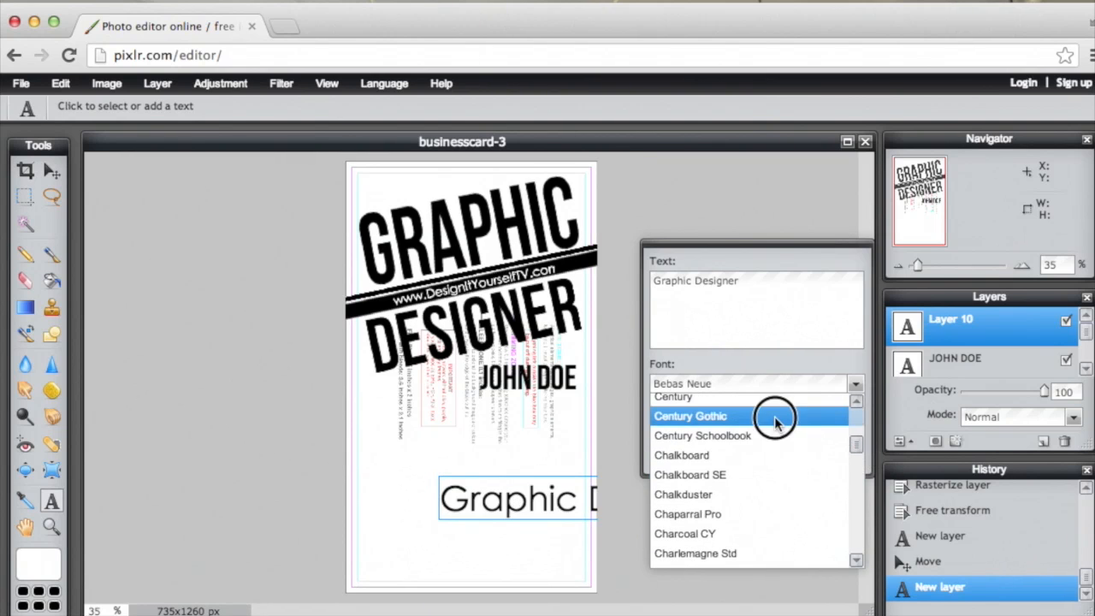
click(778, 417)
click(689, 423)
drag(665, 443, 614, 442)
drag(516, 486, 542, 402)
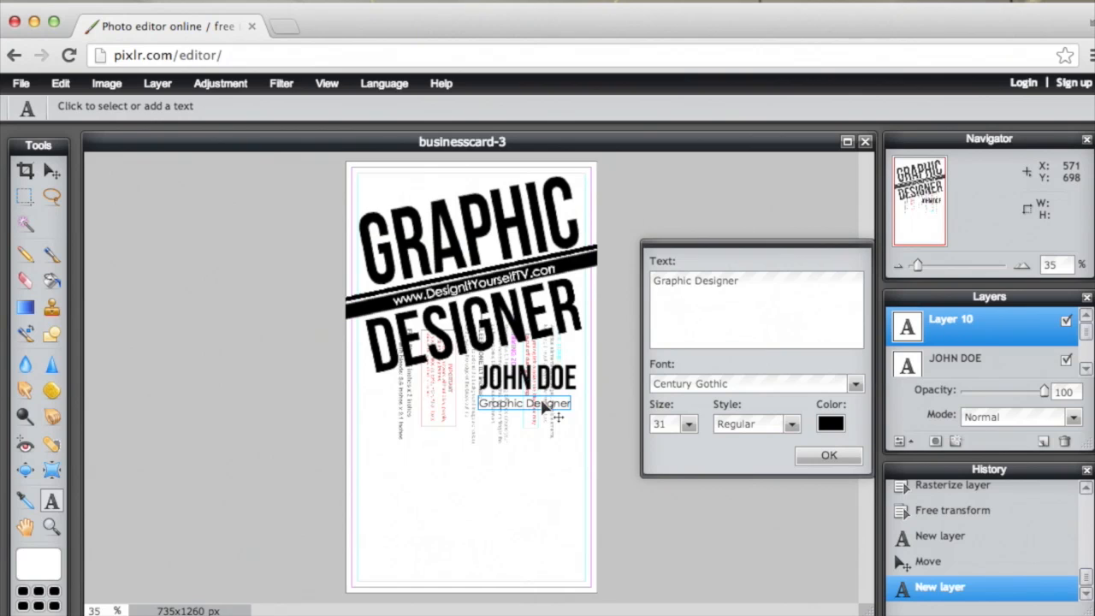
click(847, 454)
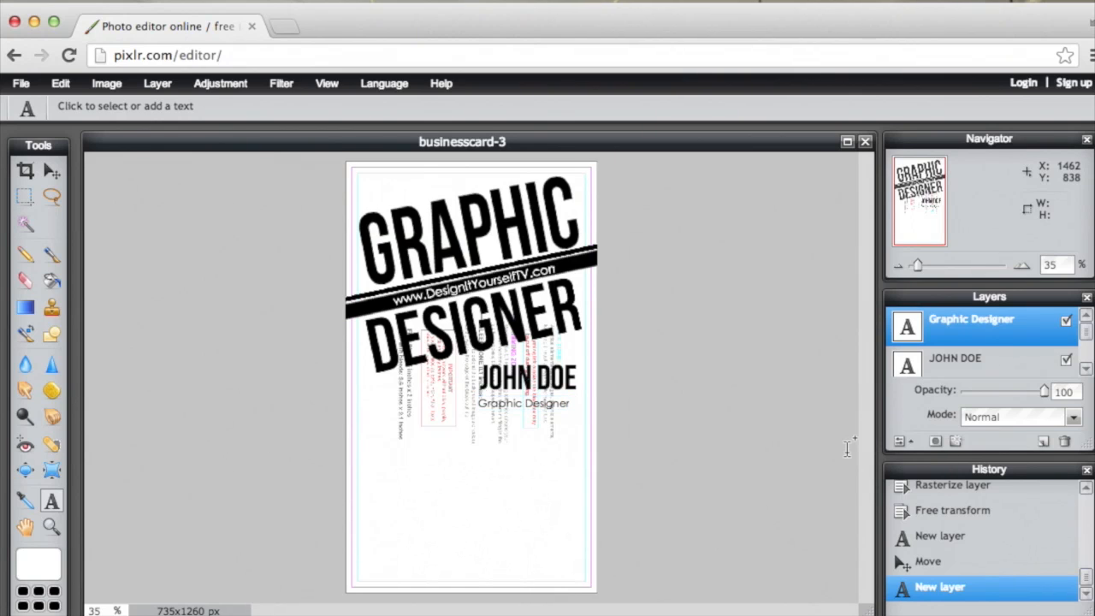
Change the job title to capitals, "GRAPHIC DESIGNER", at size 30 and nudge it slightly closer to the name
click(536, 405)
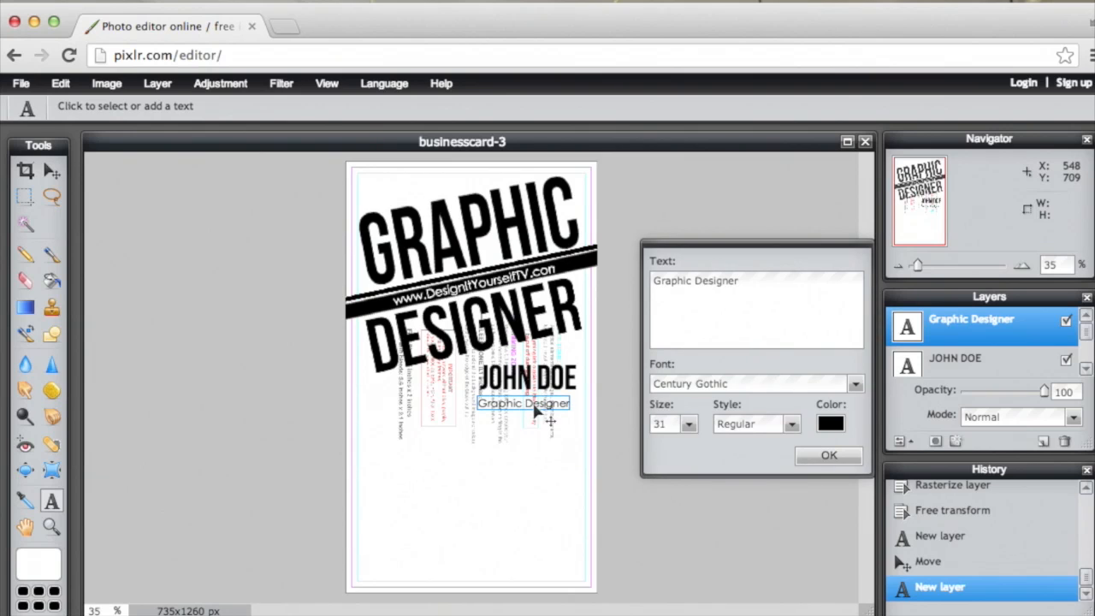
triple_click(707, 282)
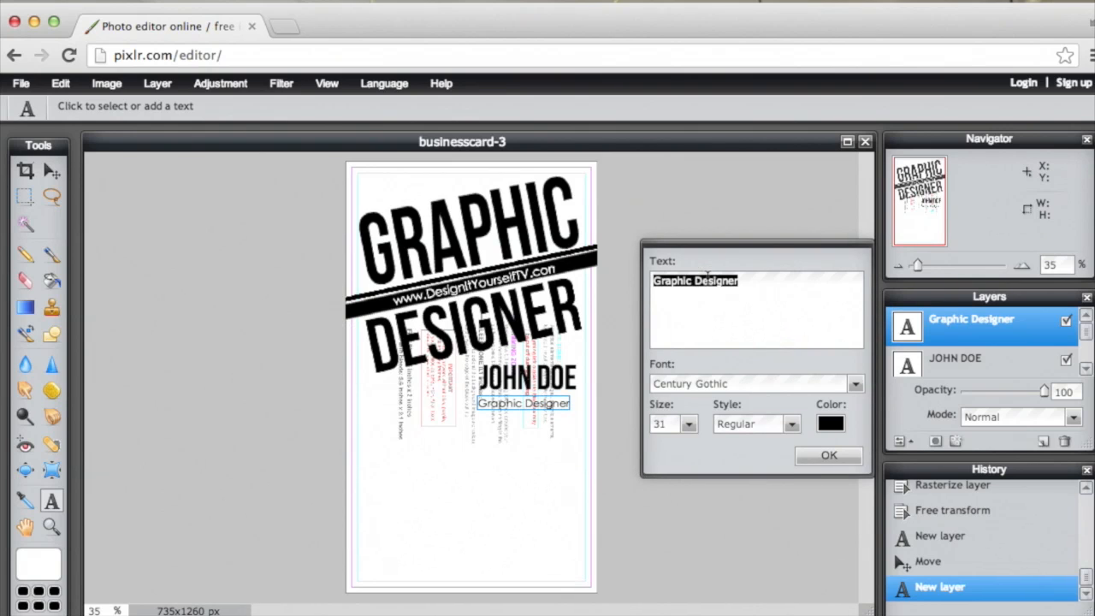
text(GRAPHIC DESIGNER)
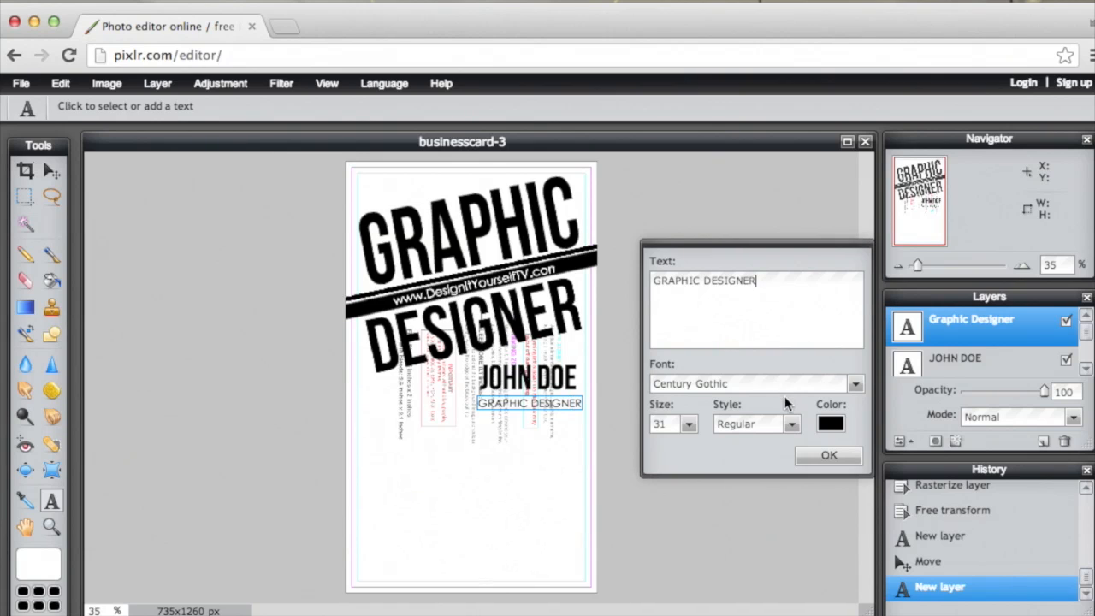
click(689, 424)
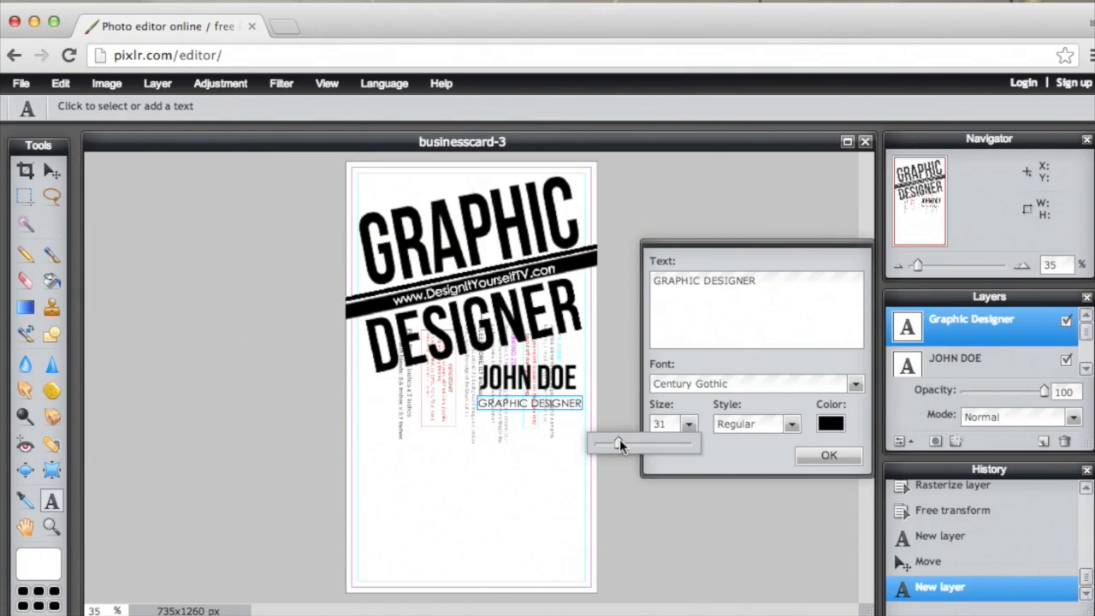
drag(620, 442, 615, 446)
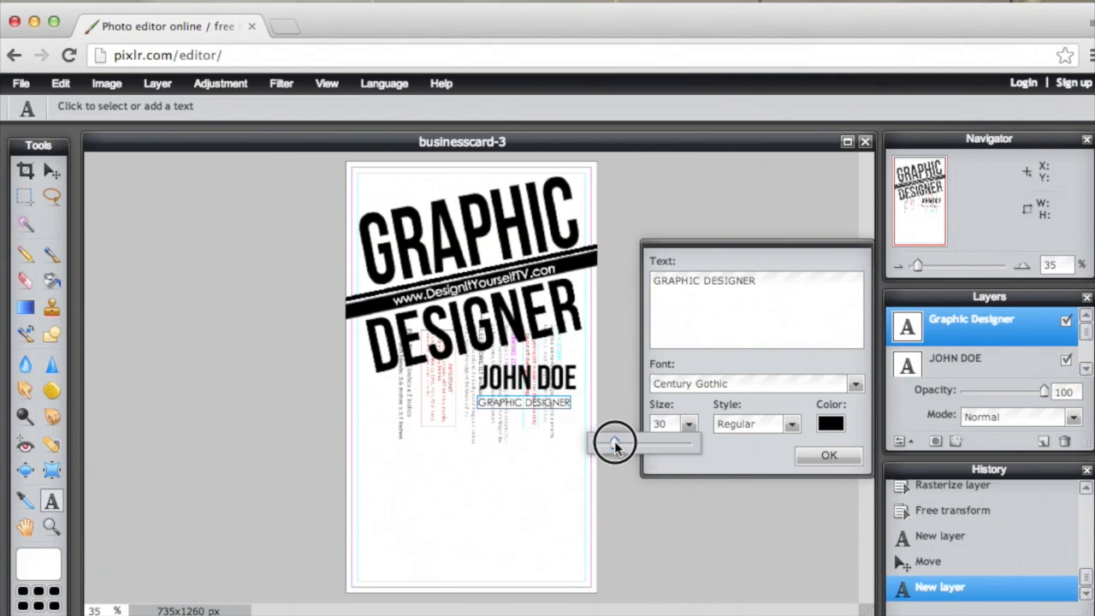
click(824, 457)
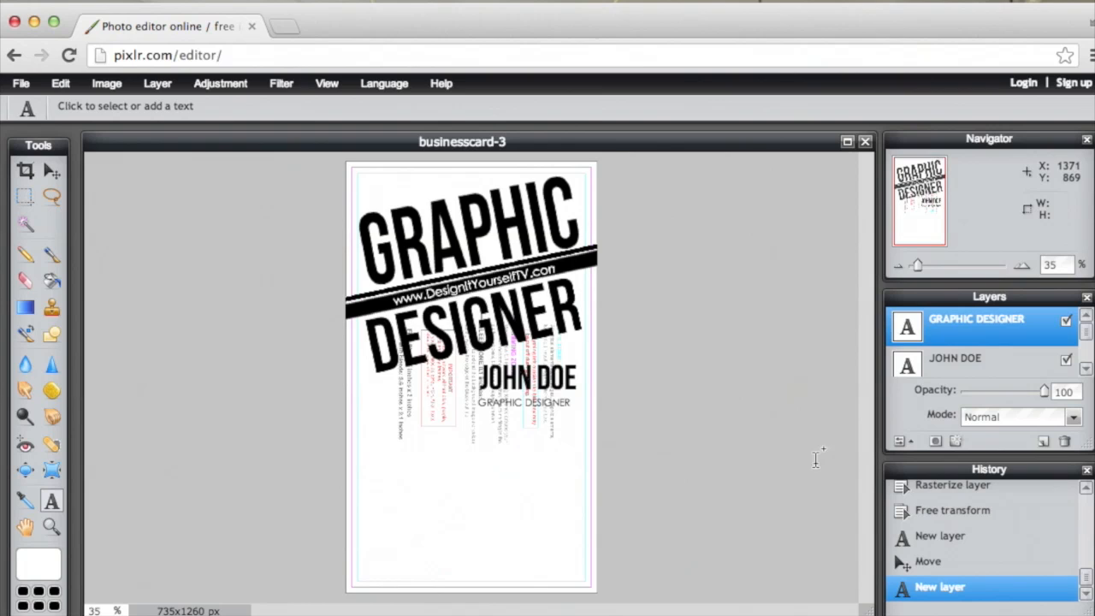
click(51, 171)
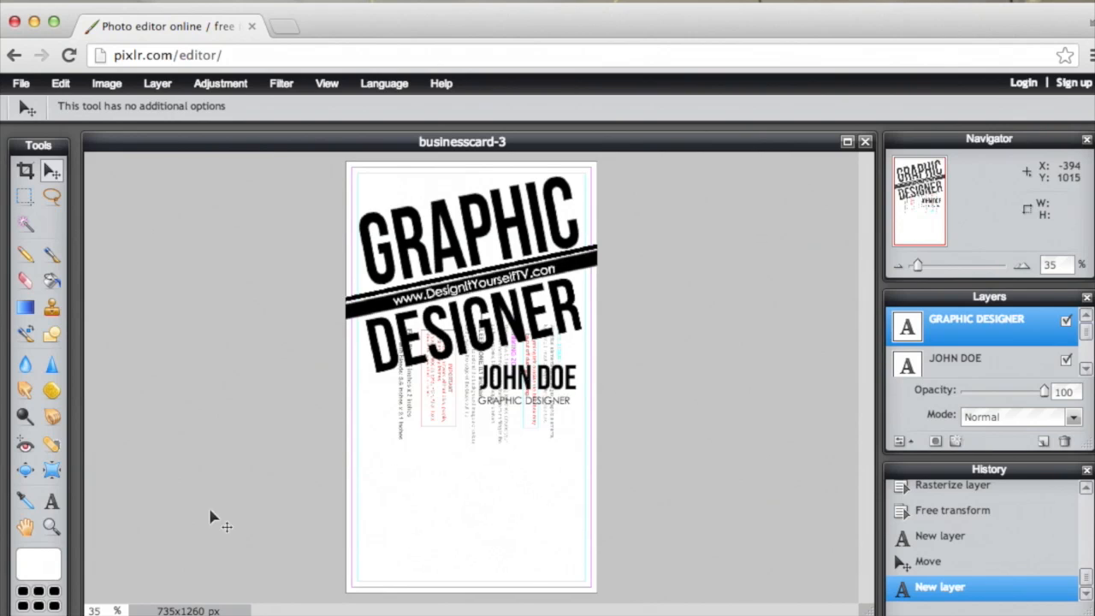
click(51, 501)
click(258, 461)
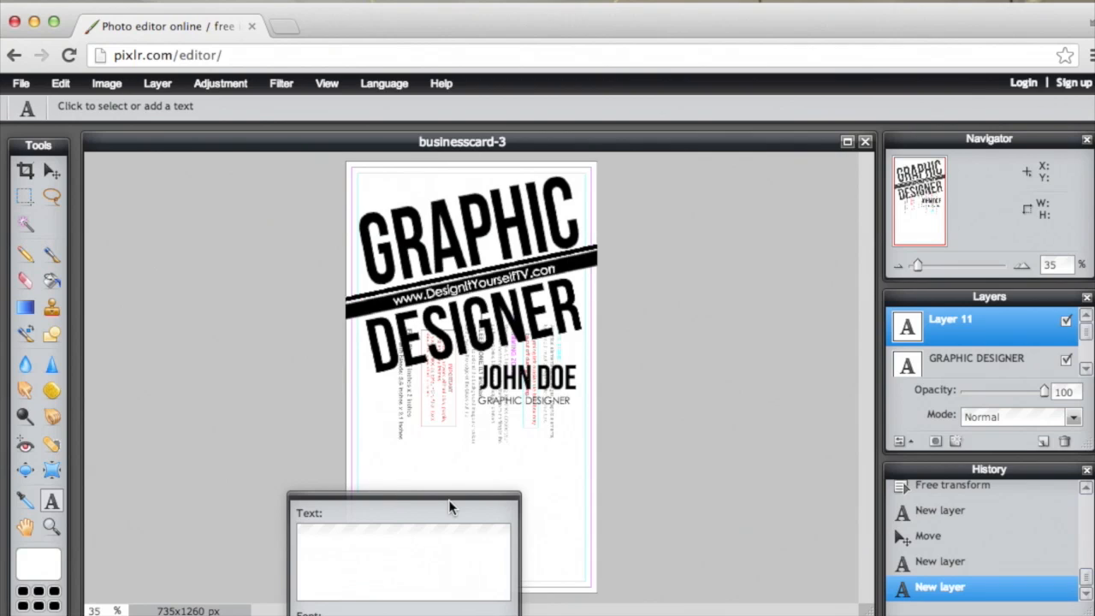
text(+1)
key(BackSpace)
key(BackSpace)
key(BackSpace)
text(www.Design)
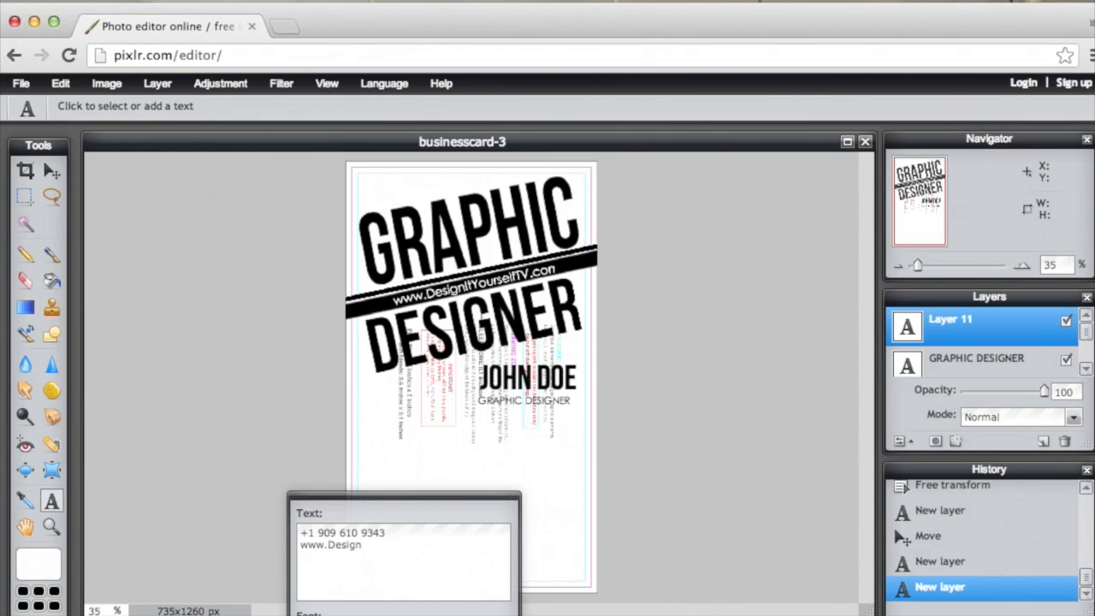
text(selfTV)
Insert a second phone number above the website, then add the contact e-mail below it and the postal address after a blank line
drag(387, 535, 281, 530)
click(416, 535)
key(Return)
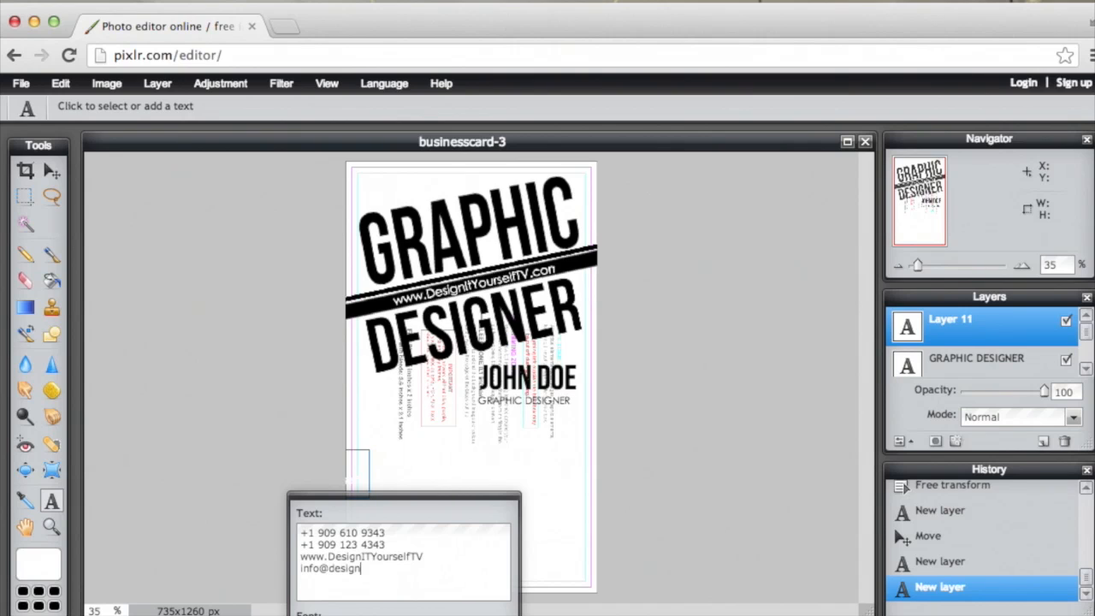
text(.com)
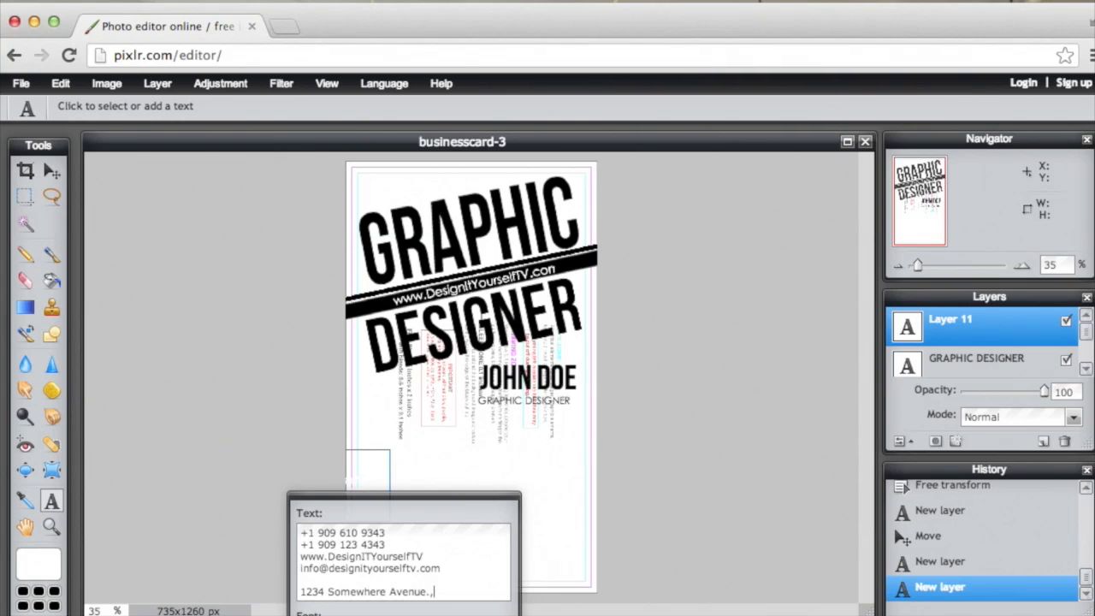
text(,)
key(Return)
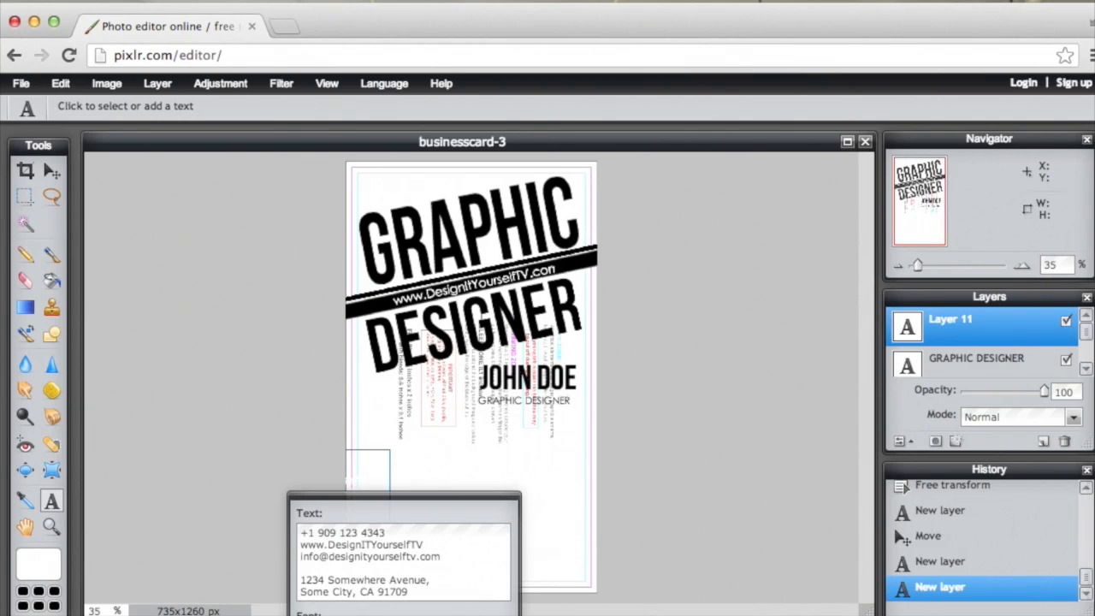
Set the contact details text to the Futura font and colour it black
drag(461, 501, 796, 321)
click(837, 455)
click(836, 513)
mouse_move(837, 513)
mouse_down()
mouse_move(836, 499)
mouse_move(834, 528)
mouse_up()
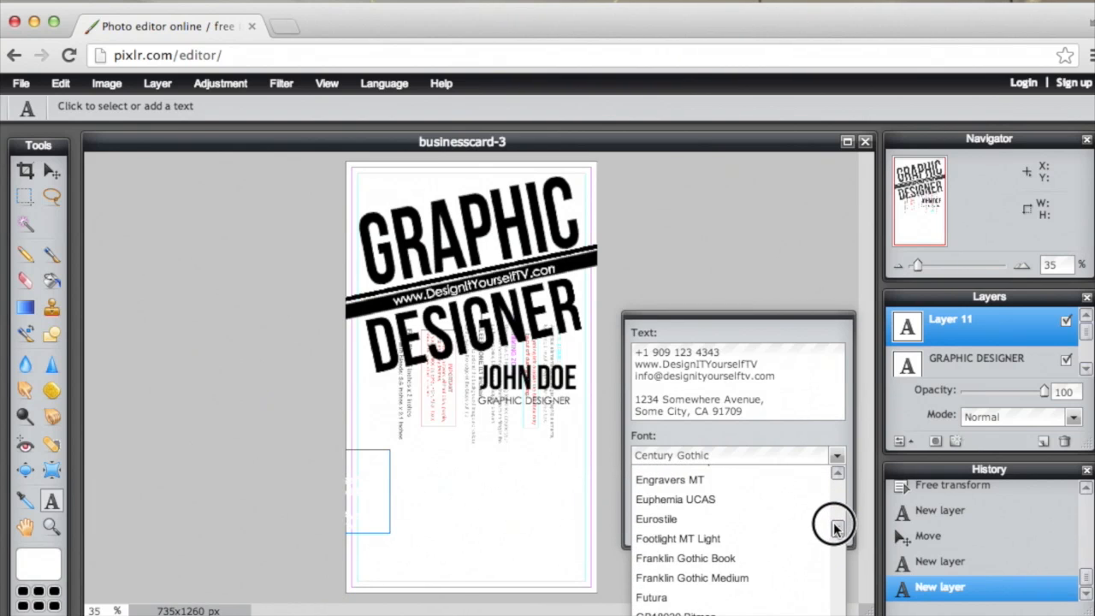
click(667, 597)
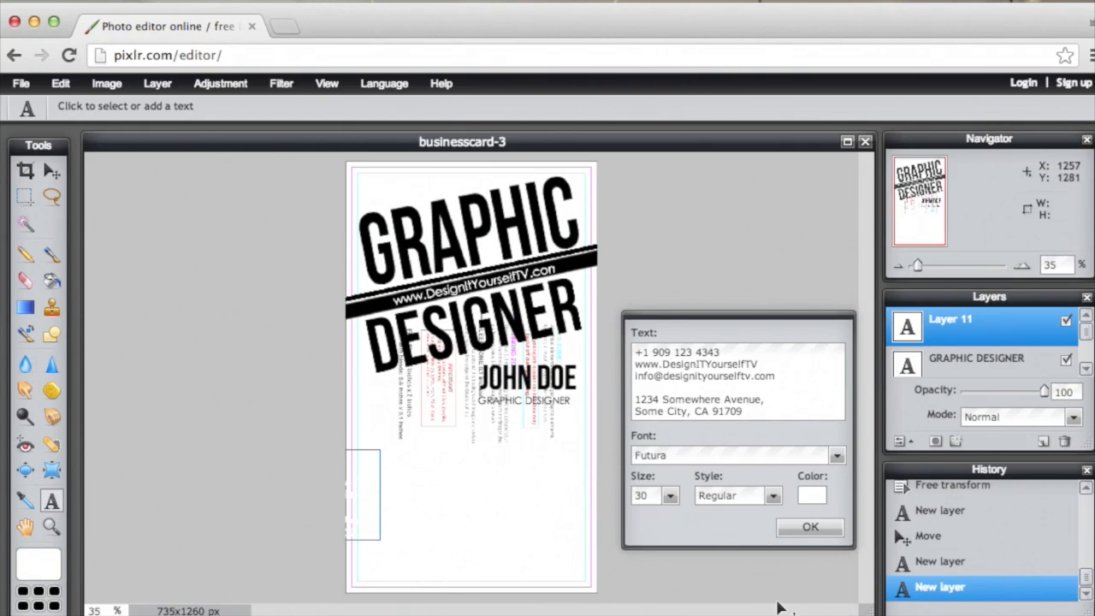
click(812, 495)
drag(490, 321, 368, 295)
click(753, 509)
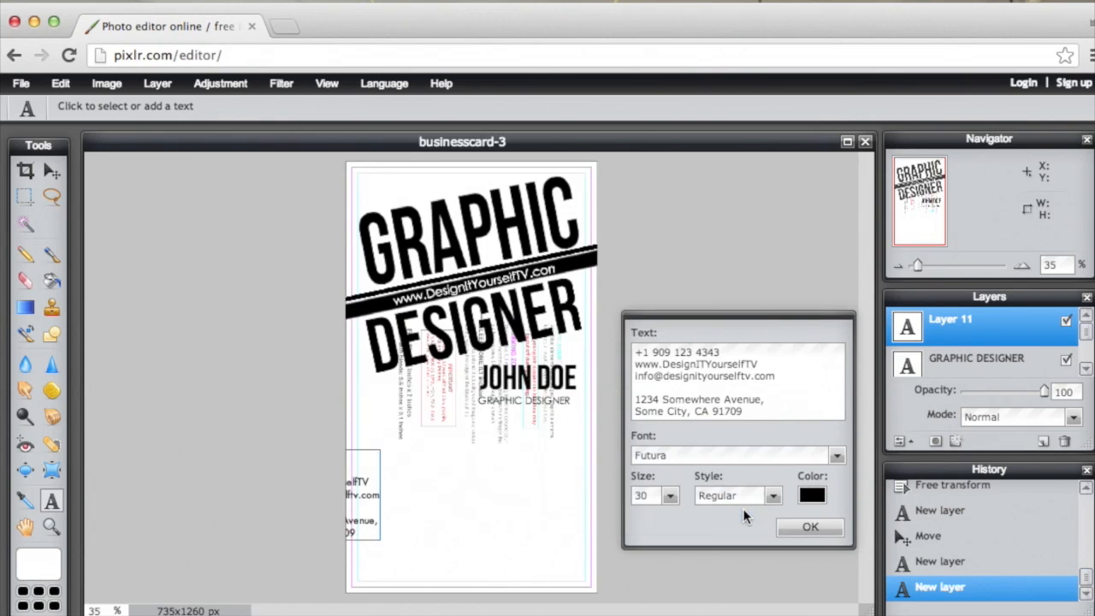
click(809, 525)
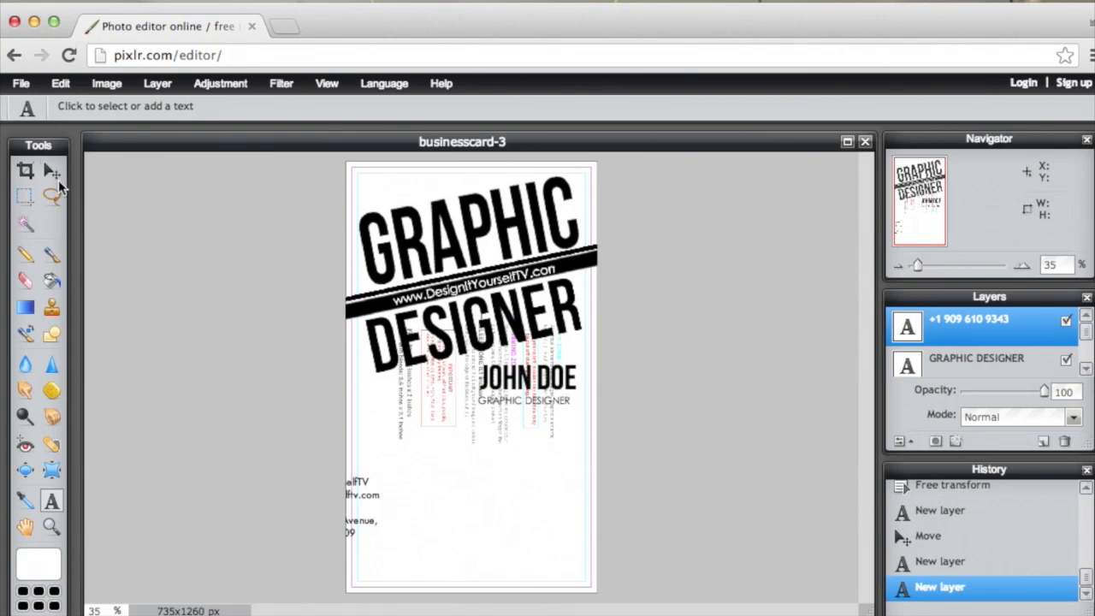
Move the contact details block fully onto the card, into the lower right area inside the safe margin
key(v)
drag(385, 514, 558, 520)
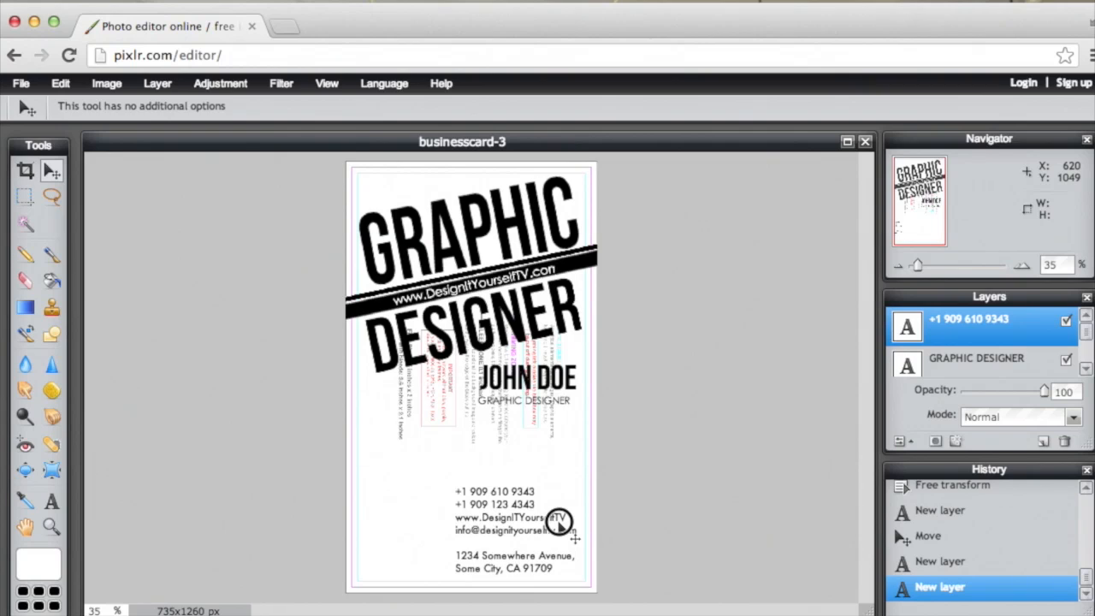
drag(558, 522, 558, 522)
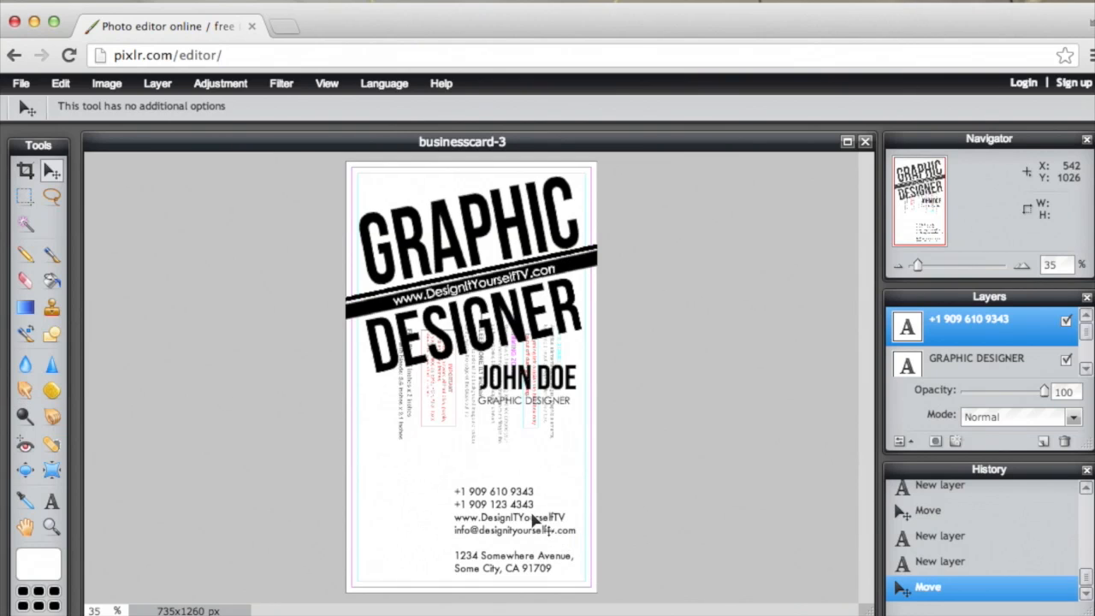
Prefix the first number in the contact details with "PH" and the second with "FX"
click(52, 501)
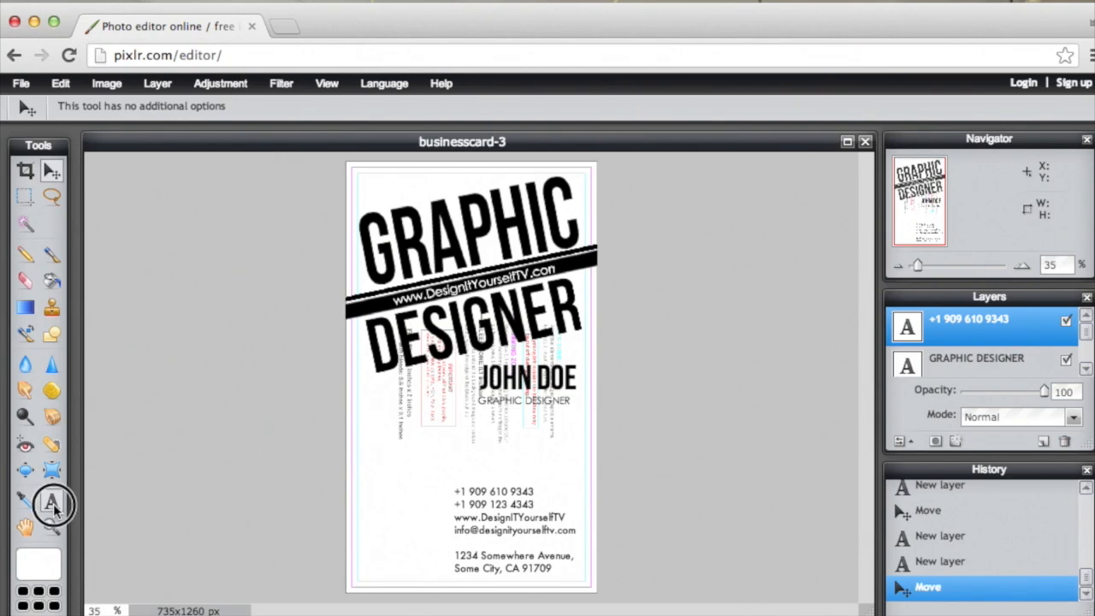
click(453, 493)
drag(639, 352, 635, 340)
click(636, 352)
text(FAX)
key(BackSpace)
key(BackSpace)
key(BackSpace)
text(PH )
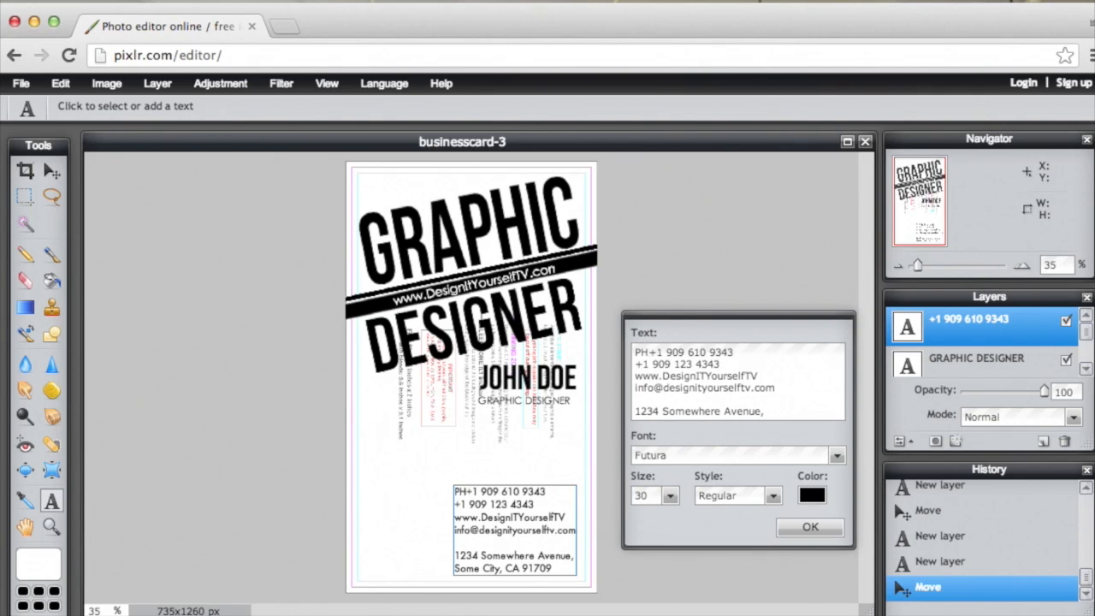
text(FX)
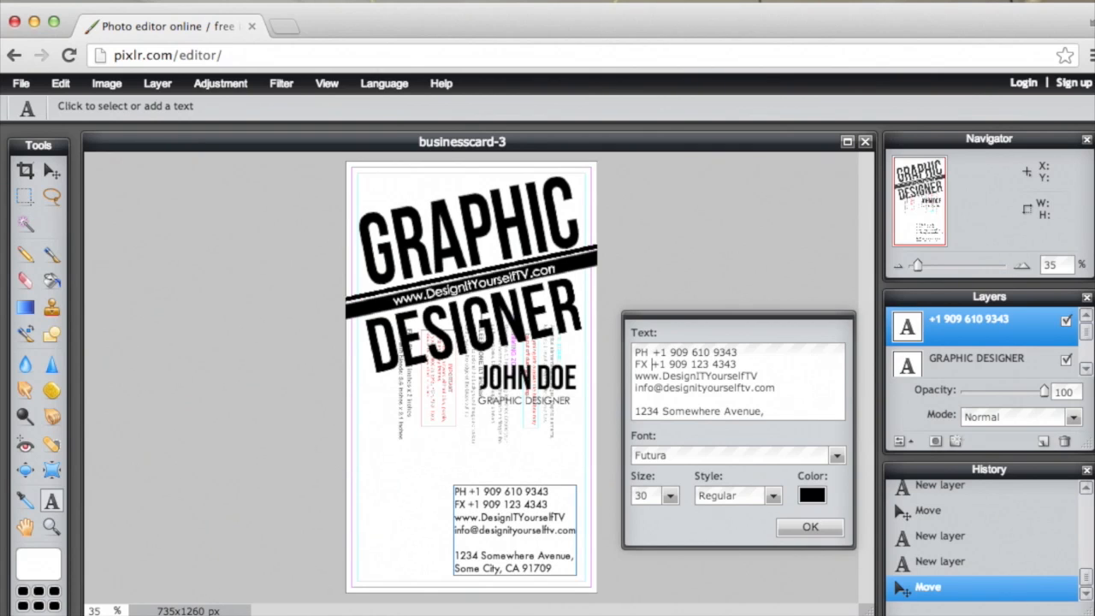
key(Return)
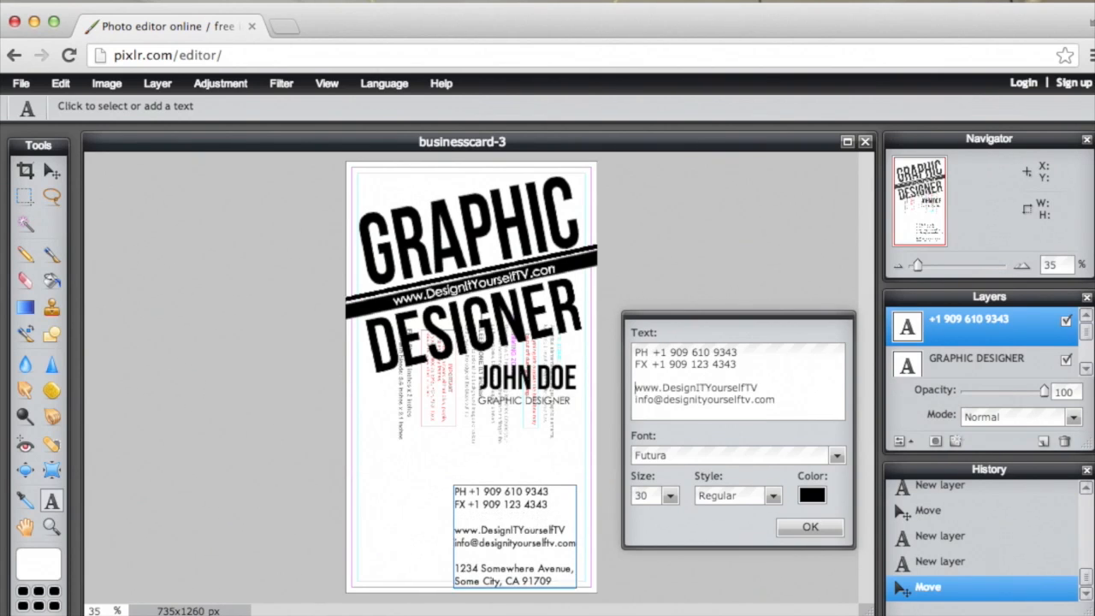
drag(764, 392, 610, 389)
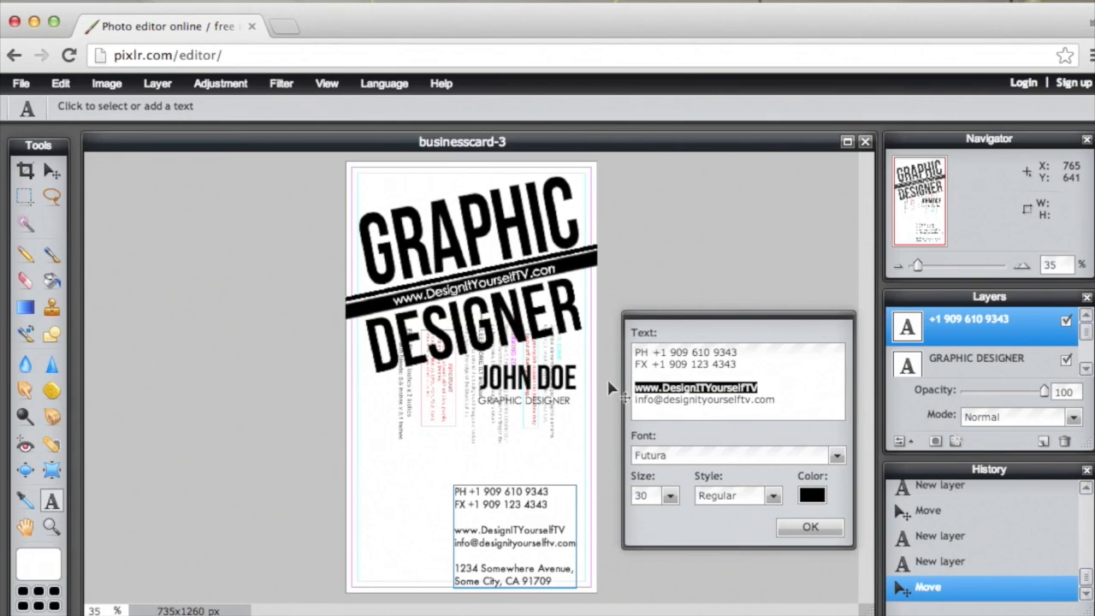
key(BackSpace)
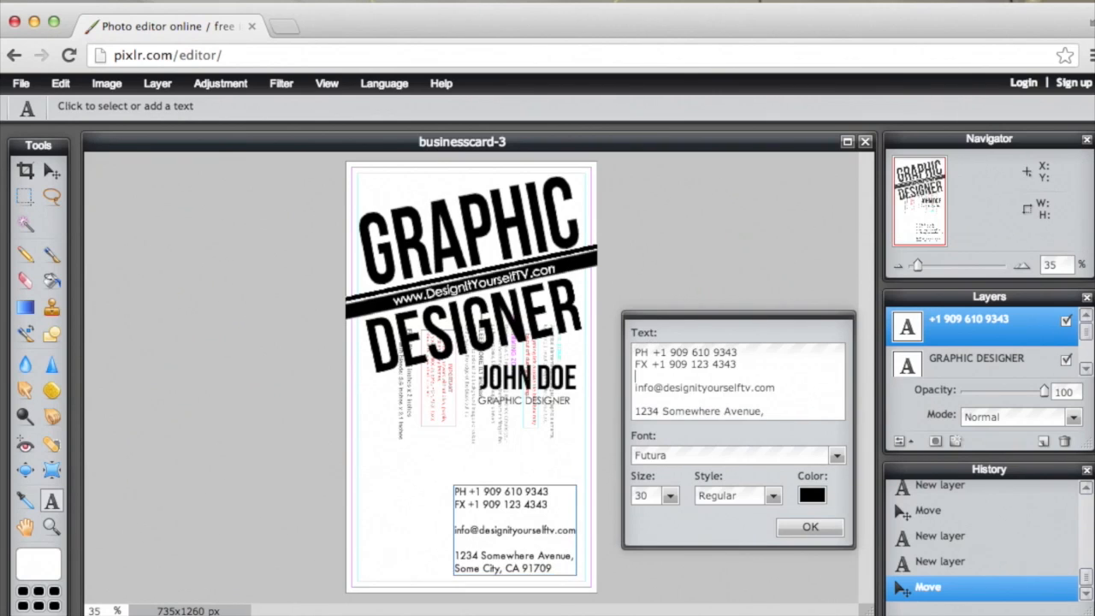
click(778, 392)
key(Return)
text(www.DesignItYourselfTV.com)
click(810, 527)
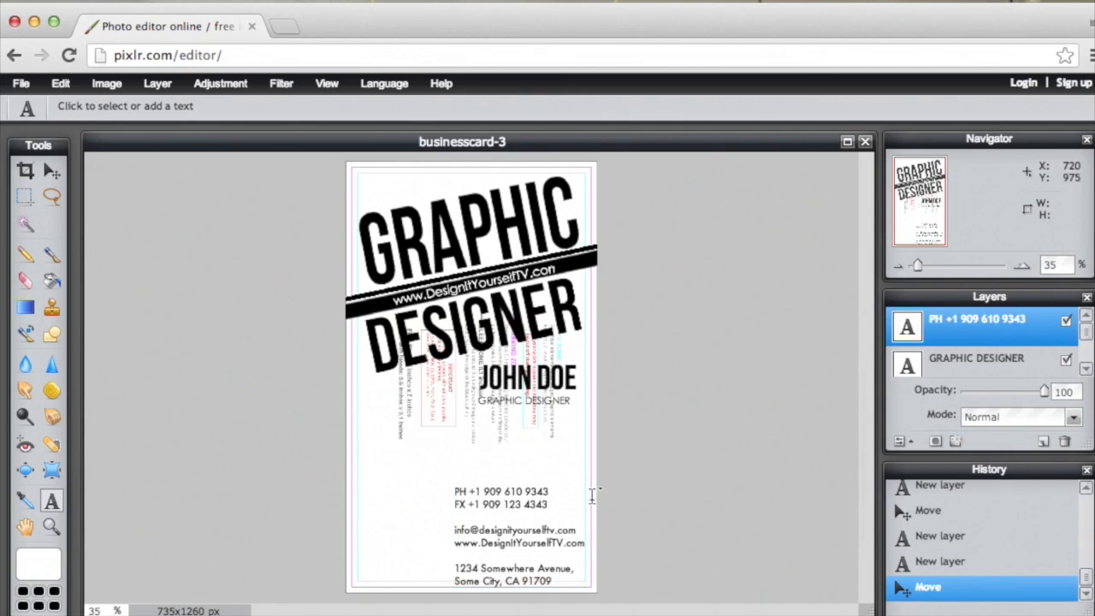
Nudge the contact details block up and slightly left so it sits well inside the card's safe margin
click(51, 171)
key(Up)
key(Up)
key(Up)
key(Up)
key(Up)
key(Up)
key(Up)
key(Up)
key(Up)
key(Up)
key(Up)
key(Up)
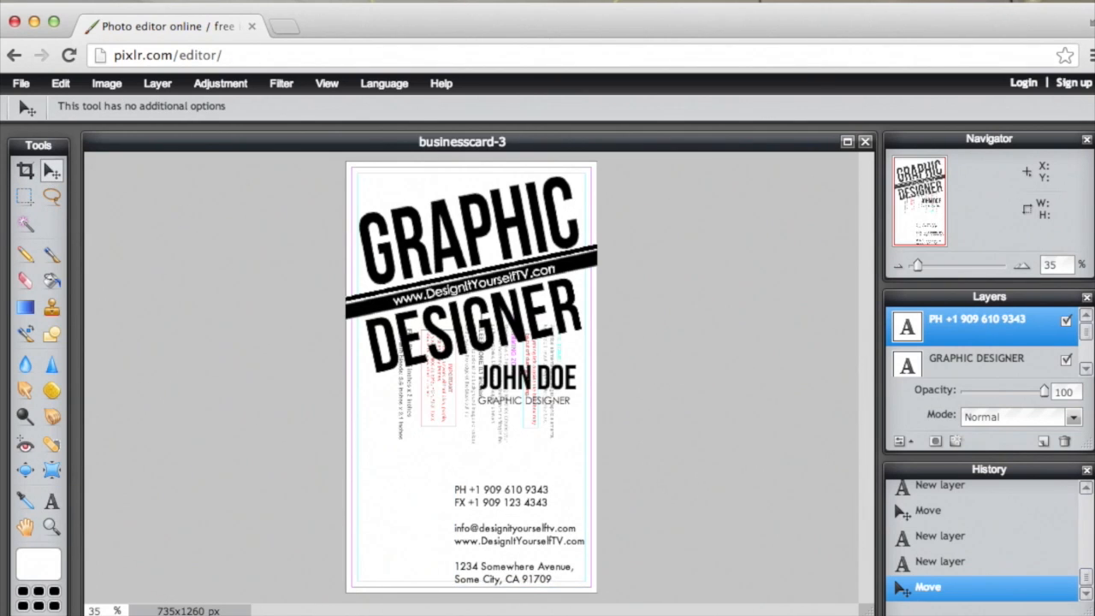
key(Up)
key(Up)
key(Up)
key(Up)
key(Up)
key(Up)
key(Up)
key(Up)
key(Up)
key(Up)
key(Up)
key(Up)
key(Up)
key(Up)
key(Up)
key(Up)
key(Up)
key(Up)
key(Up)
key(Up)
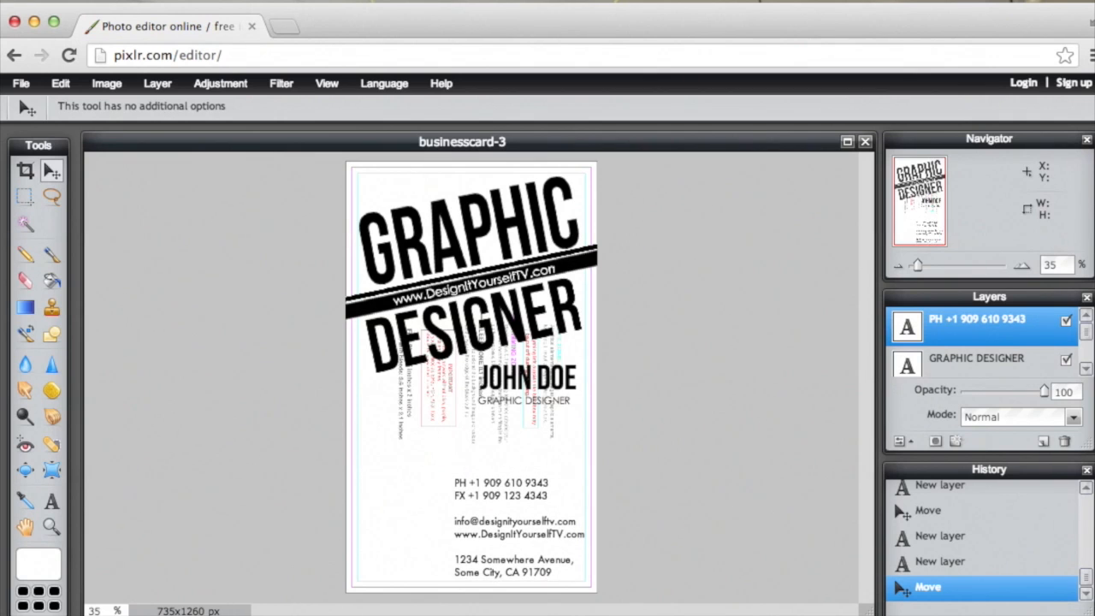
key(Left)
key(Left)
key(Left)
key(Left)
key(Left)
key(Left)
key(Left)
key(Left)
key(Left)
key(Up)
key(Up)
key(Up)
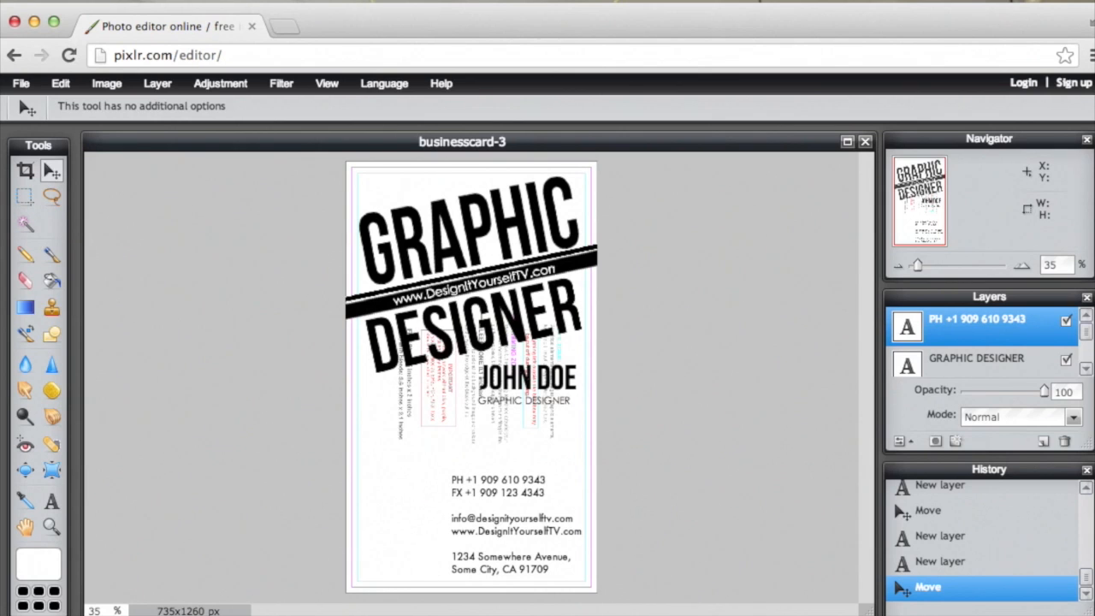
Preview the card without the template guides by raising Layer 1's opacity to 100, and restore the see-through opacity
click(1085, 351)
click(1085, 360)
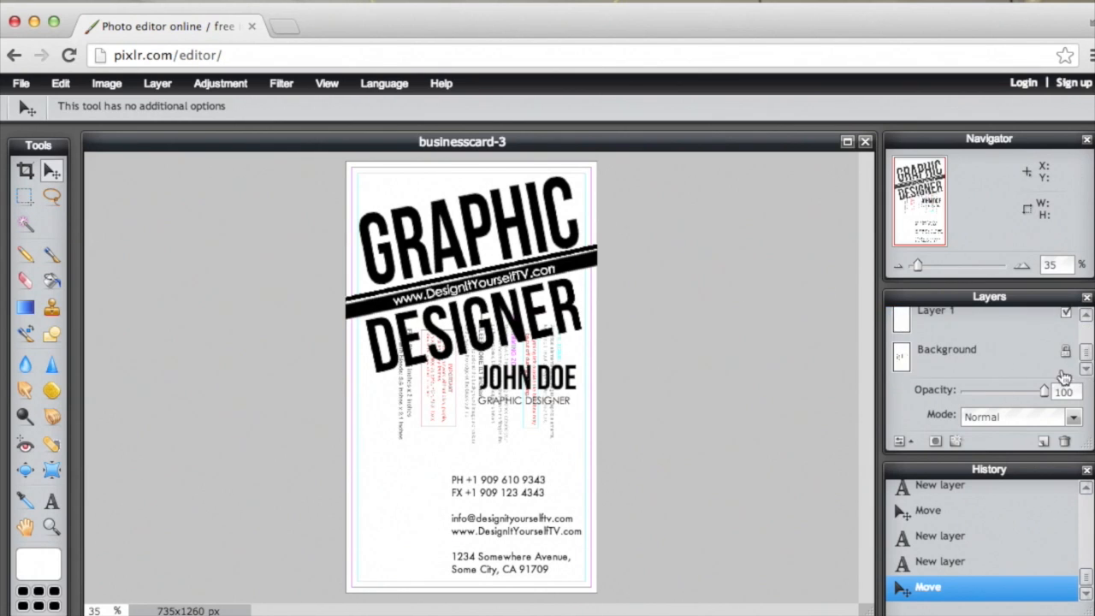
click(988, 330)
drag(1003, 393, 1061, 392)
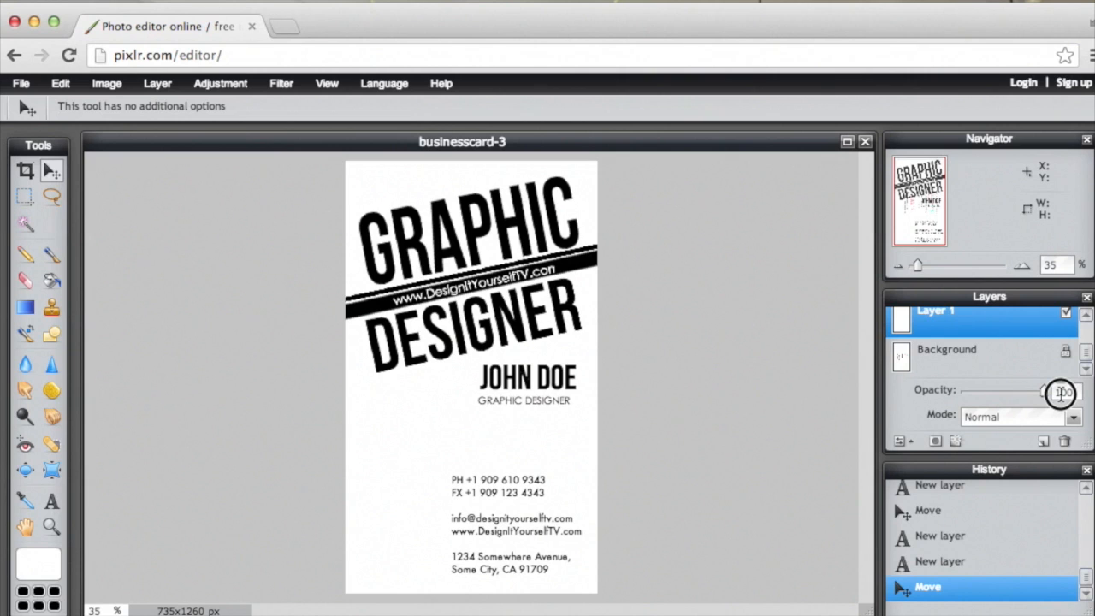
drag(1061, 392, 1007, 395)
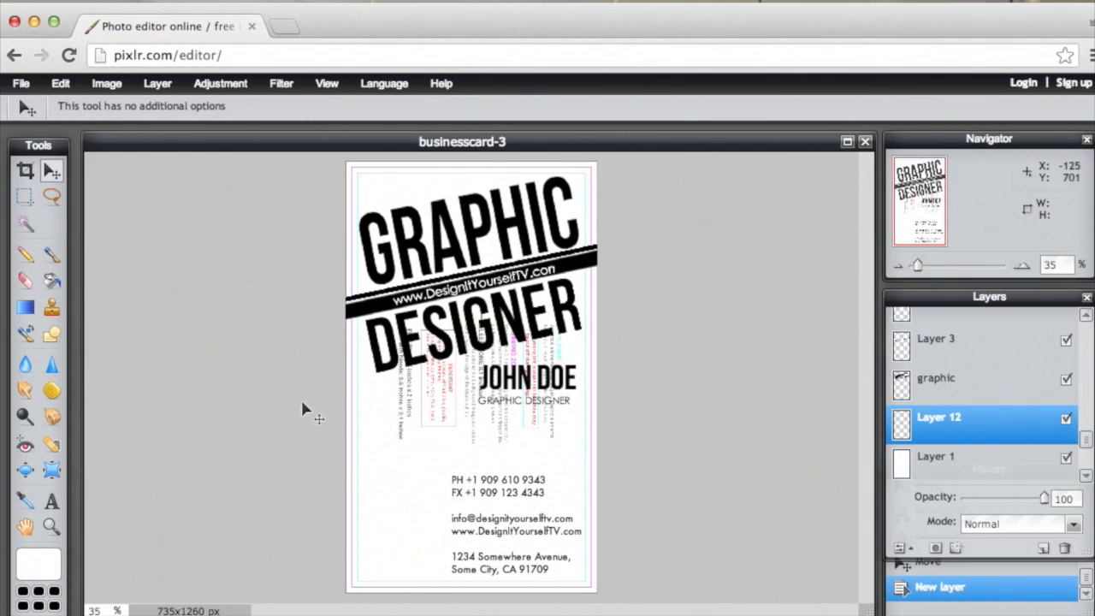
Add a two-line text reading "Design IT" and "Yourself TV" in the empty lower area of the card
click(51, 502)
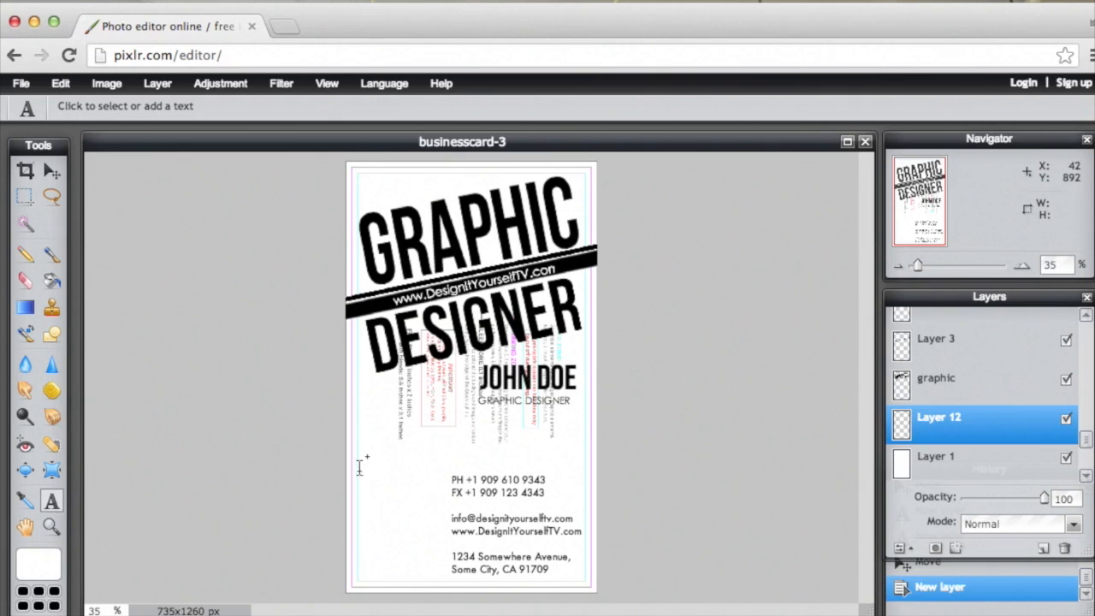
click(394, 462)
text(D)
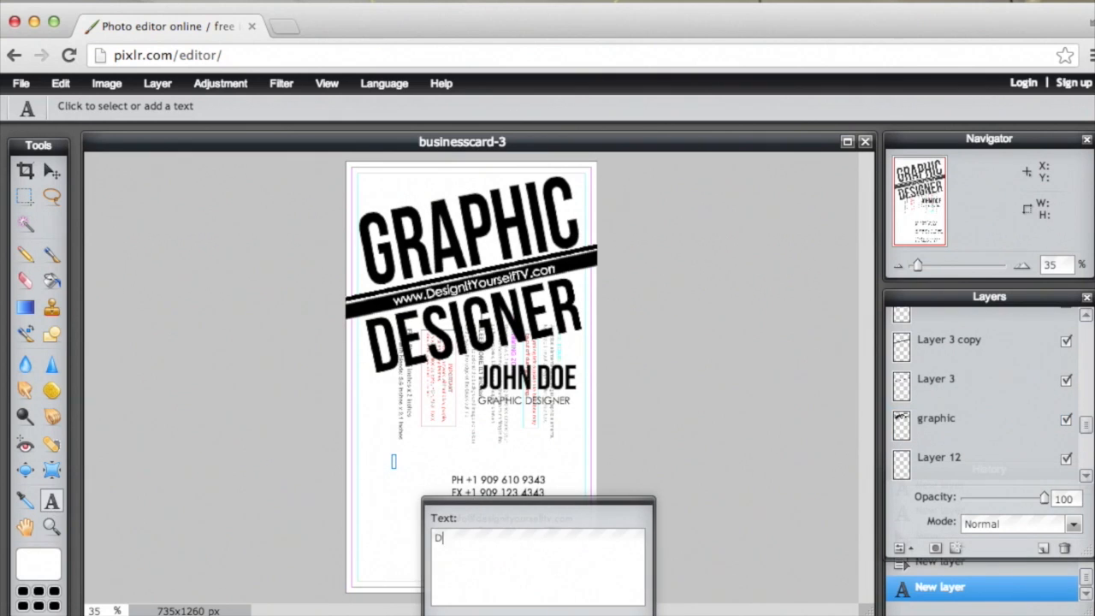
text(esignIT )
text(Yourself TV)
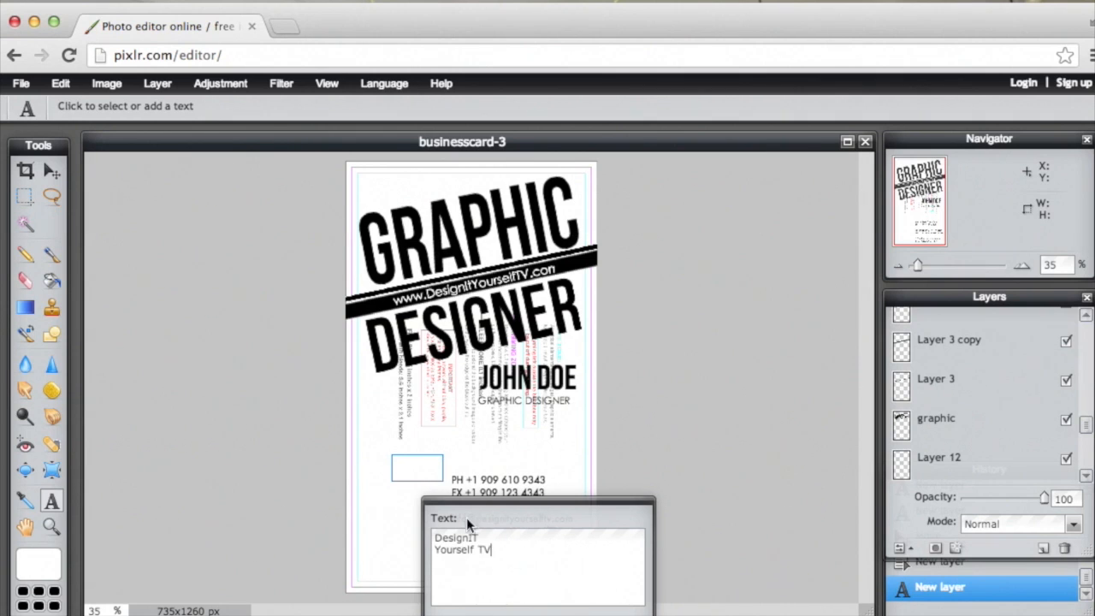
Format the "Design IT Yourself TV" text in black, much larger, and in the condensed bold capitals font of the headline
drag(494, 509, 497, 362)
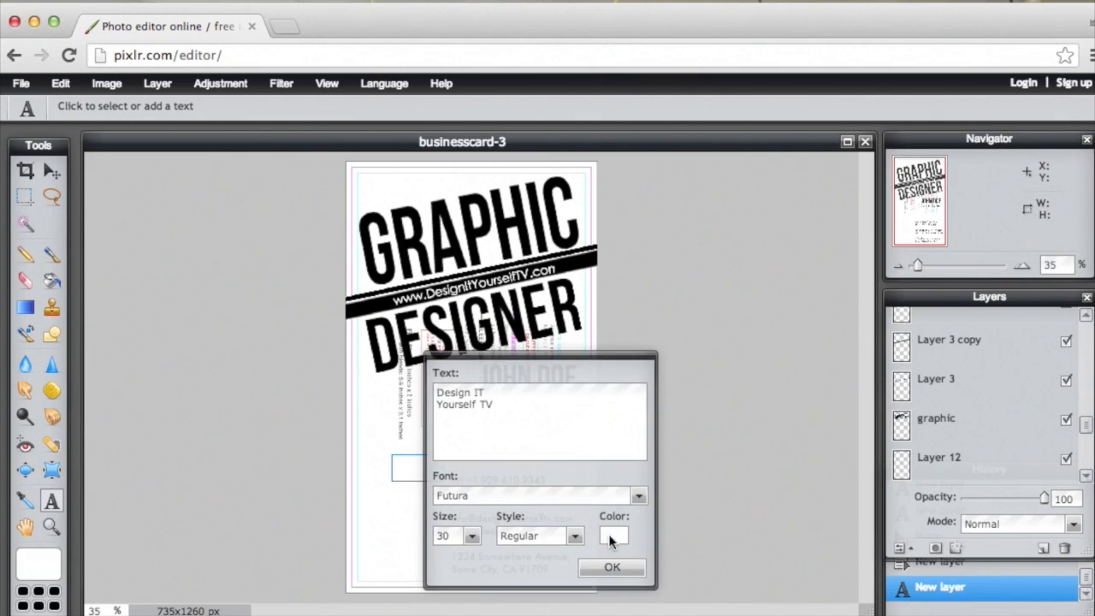
click(611, 534)
click(351, 289)
click(784, 513)
click(472, 536)
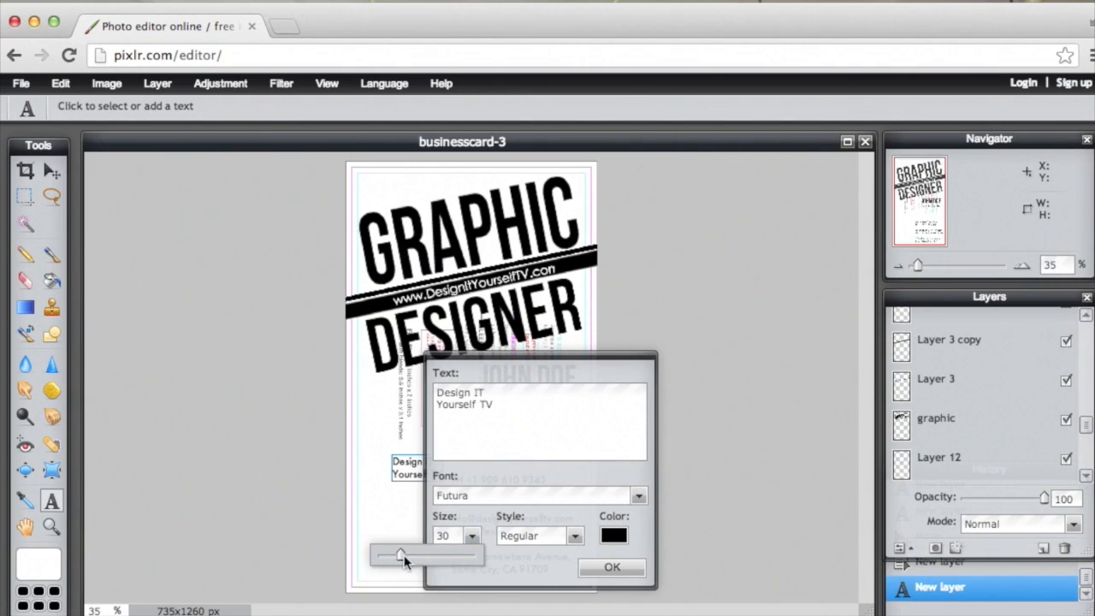
drag(412, 557, 477, 555)
click(638, 495)
drag(641, 570, 633, 546)
click(616, 545)
click(469, 536)
click(599, 566)
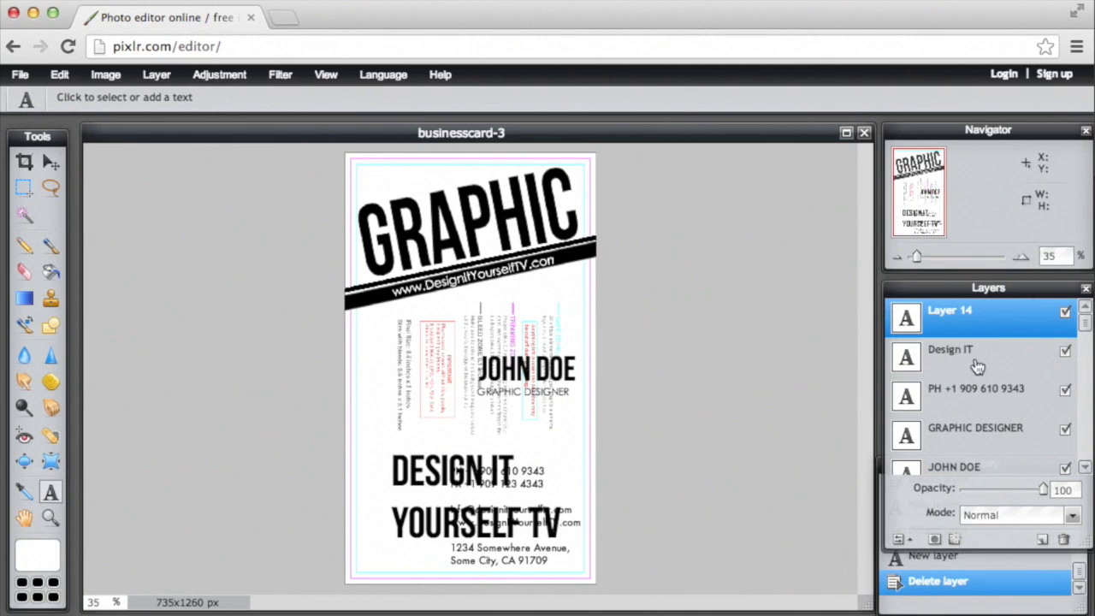
Rasterize the Design IT text layer and move the lettering up to just below the website band
click(977, 366)
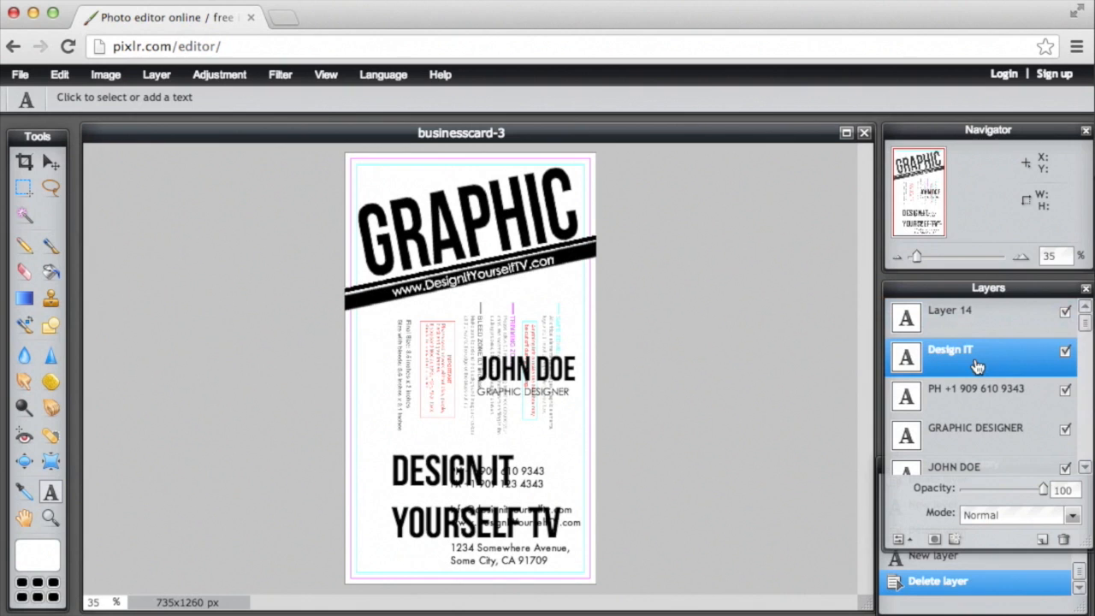
right_click(977, 366)
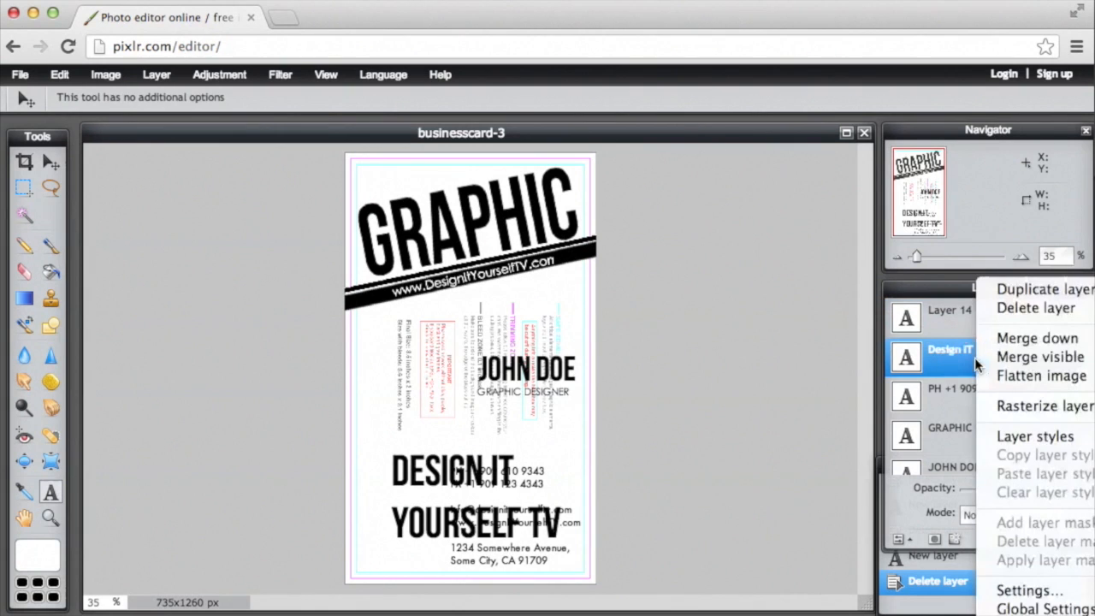
click(1014, 405)
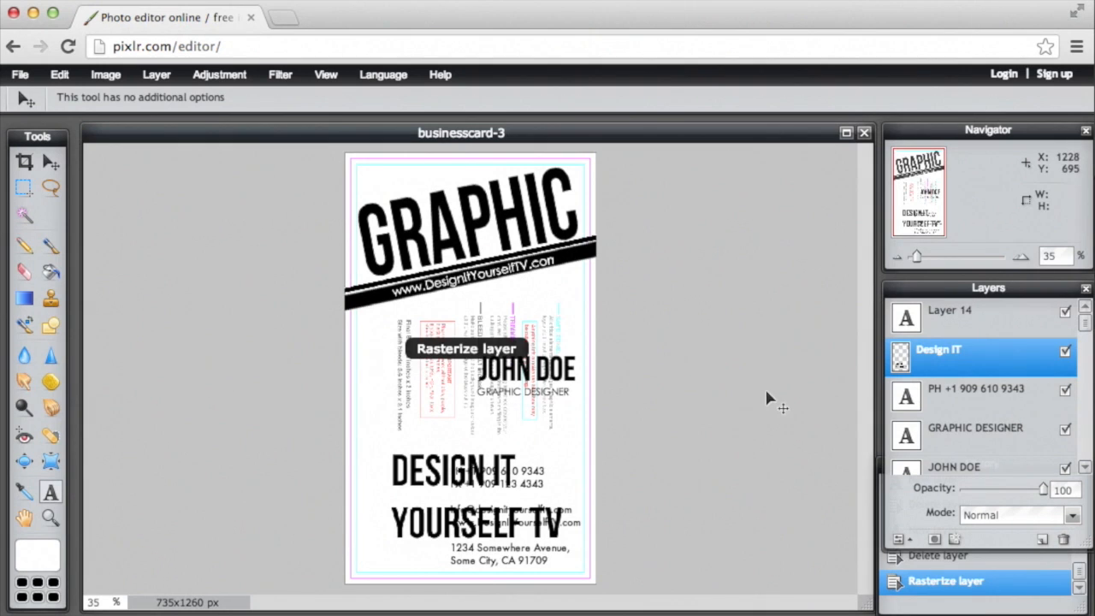
click(50, 161)
drag(467, 529, 440, 402)
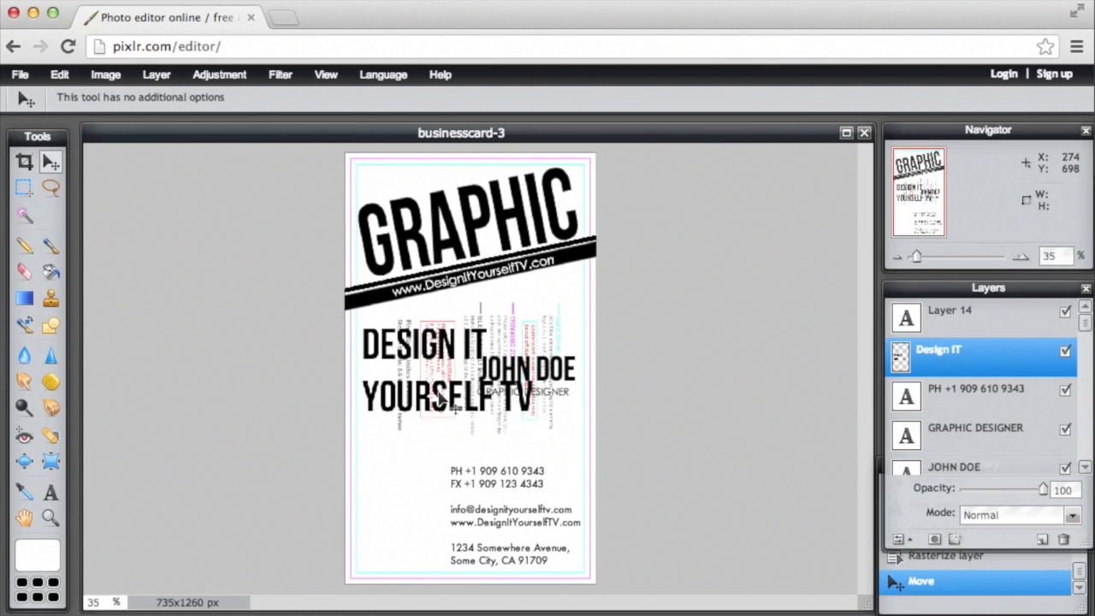
Rotate the "Design IT Yourself TV" lettering a quarter turn counterclockwise so it reads upward, enlarge it and apply the transform
key(ctrl+t)
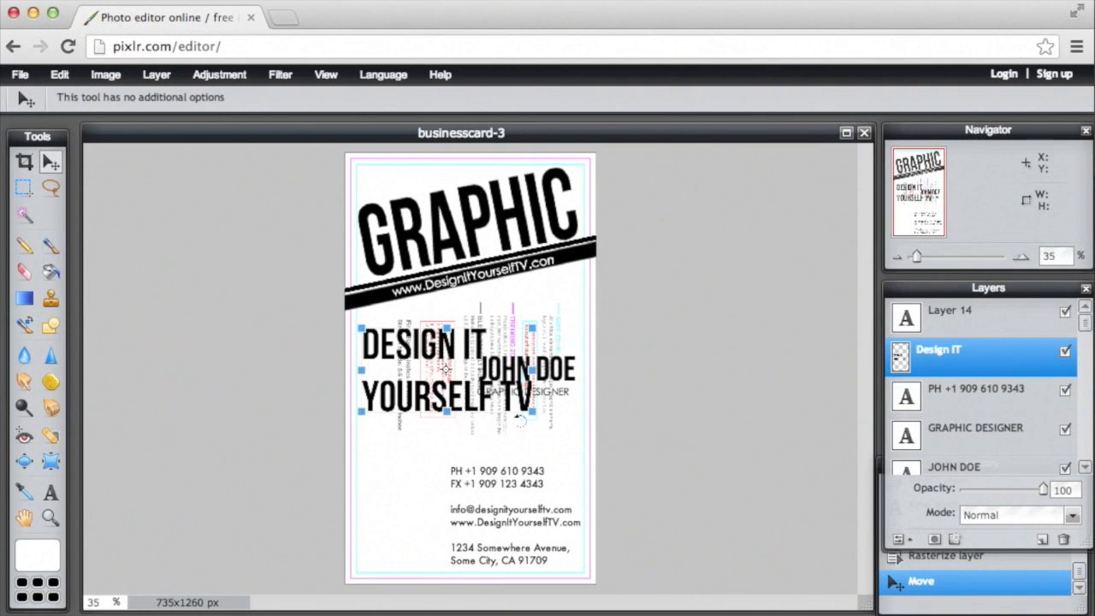
drag(537, 417, 581, 448)
drag(586, 293, 331, 179)
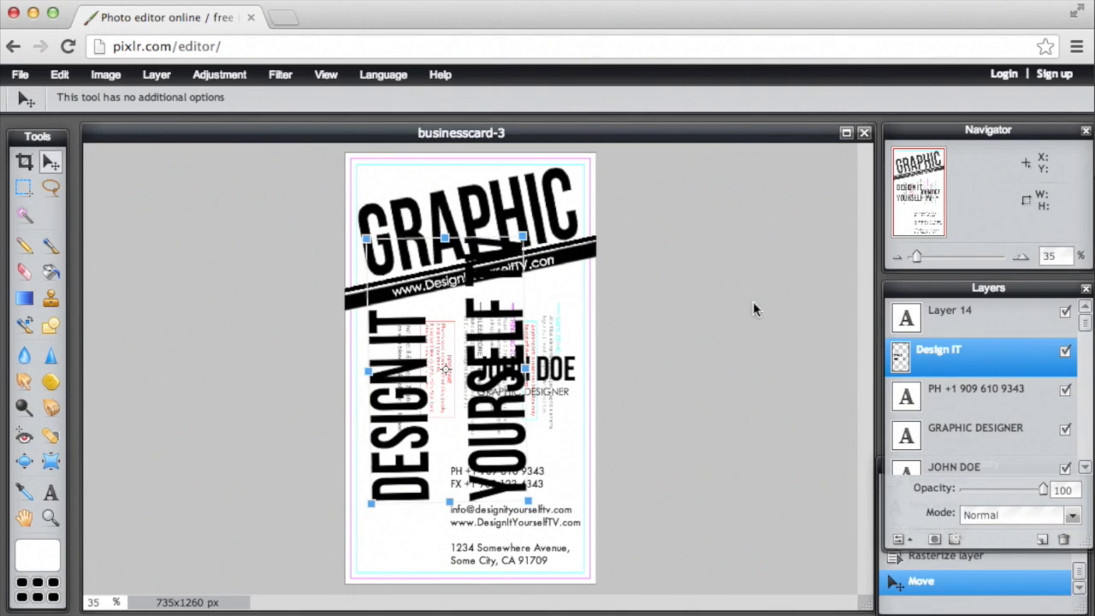
click(741, 280)
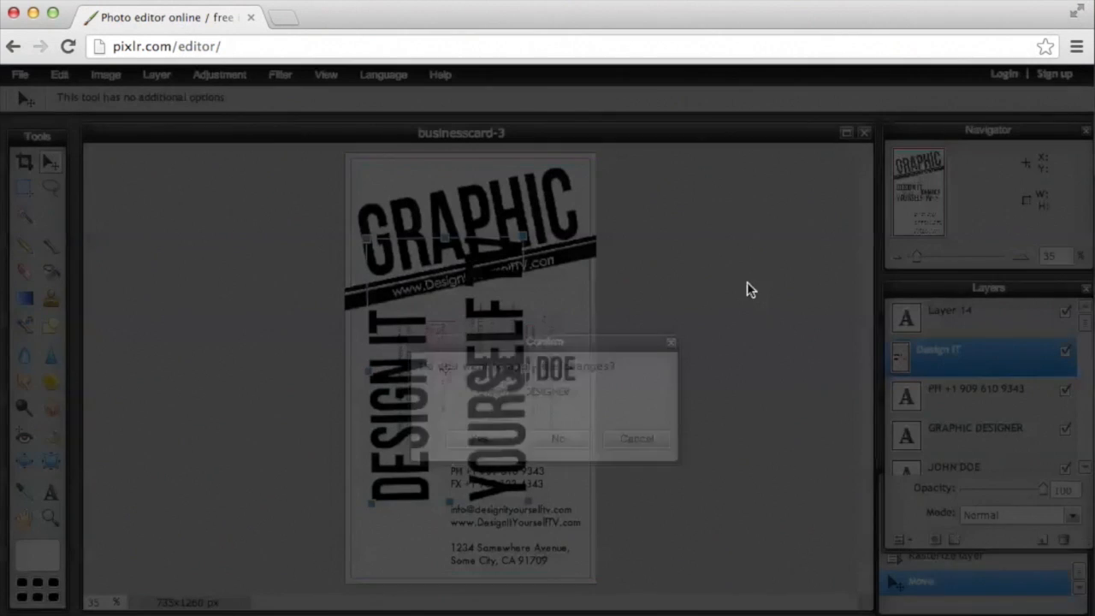
click(480, 439)
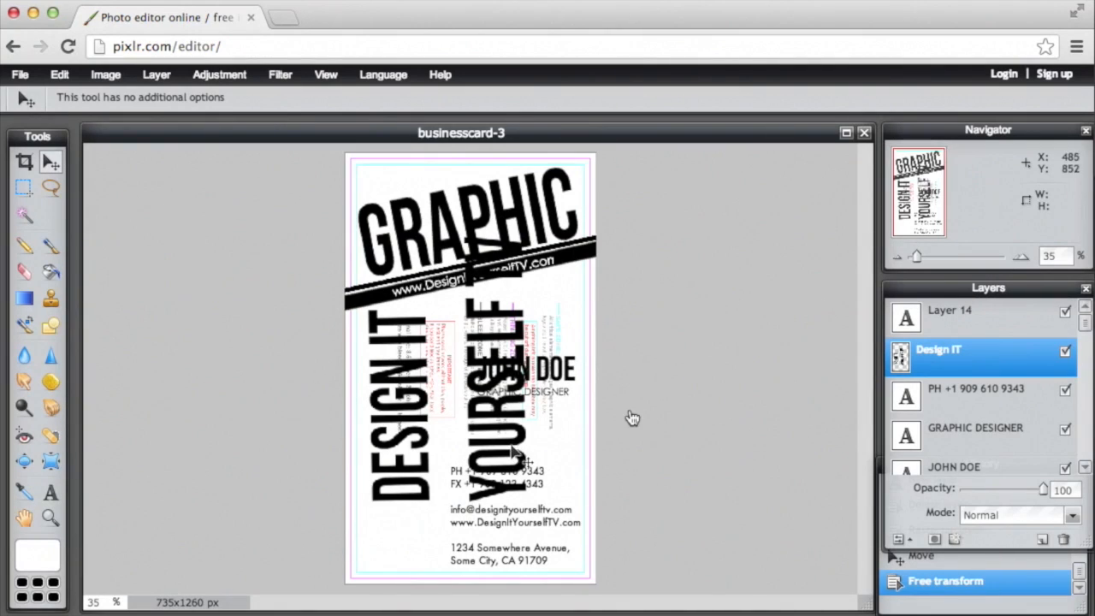
Reorder the Design IT layer so it sits directly below the graphic layer and above Layer 1
drag(1032, 362, 1027, 462)
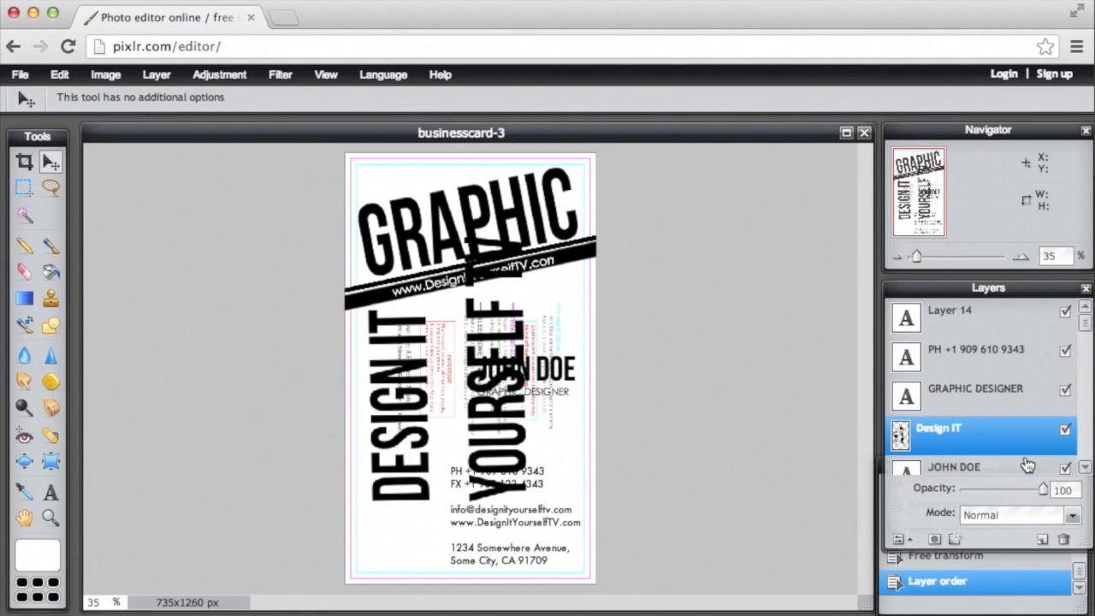
click(1085, 331)
drag(1085, 332, 1083, 371)
drag(972, 329, 973, 459)
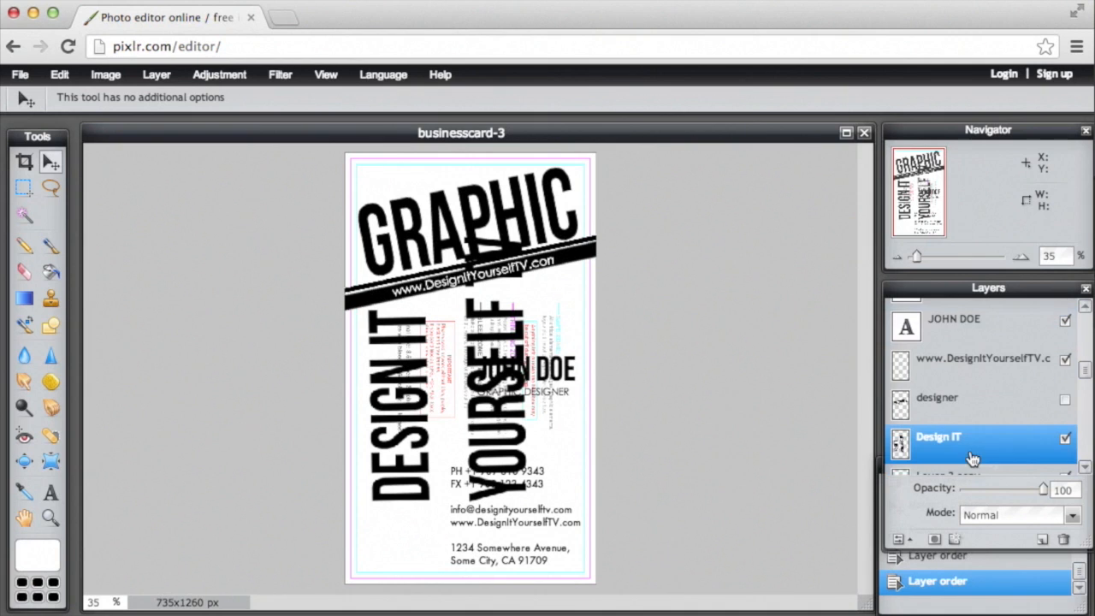
drag(1083, 374, 1086, 432)
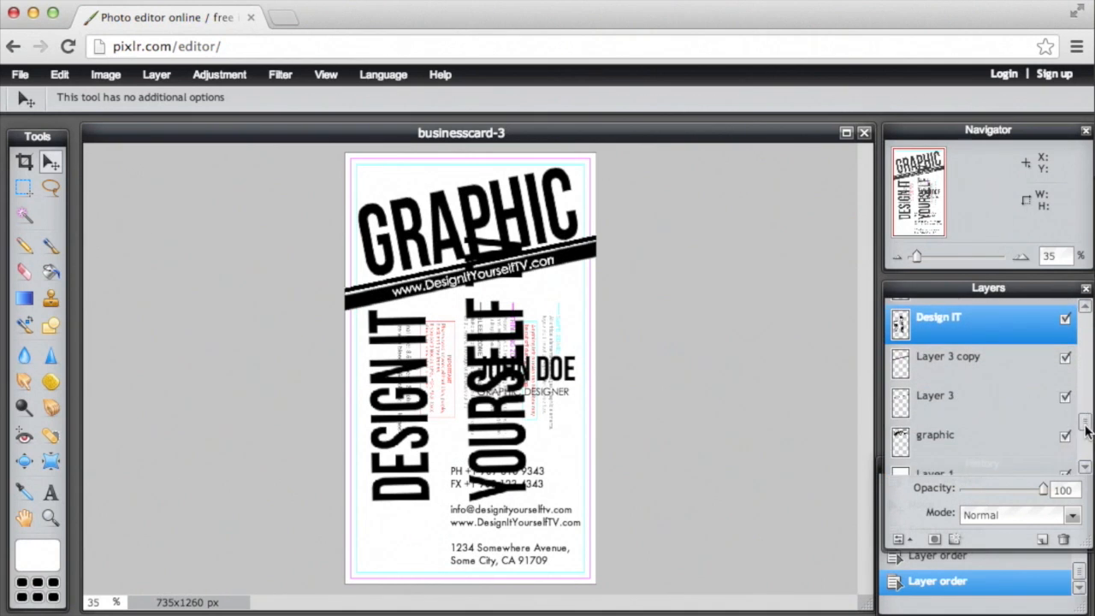
drag(941, 329, 950, 462)
drag(1085, 436, 1085, 459)
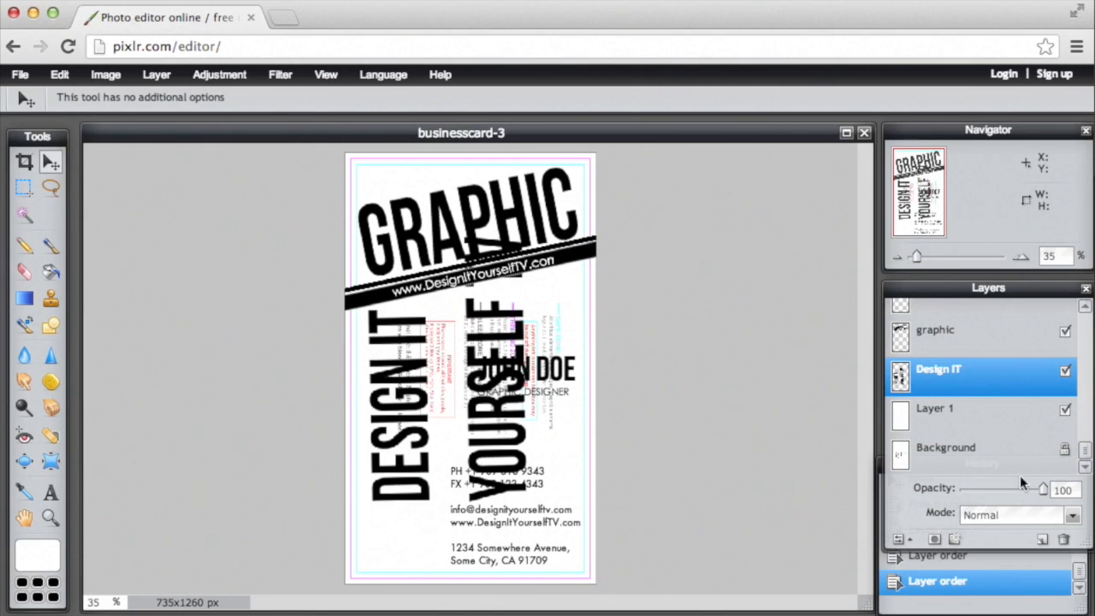
Set the Design IT layer's opacity to 12 and Layer 1's opacity to 100 to cover the template guides
drag(1035, 491, 970, 494)
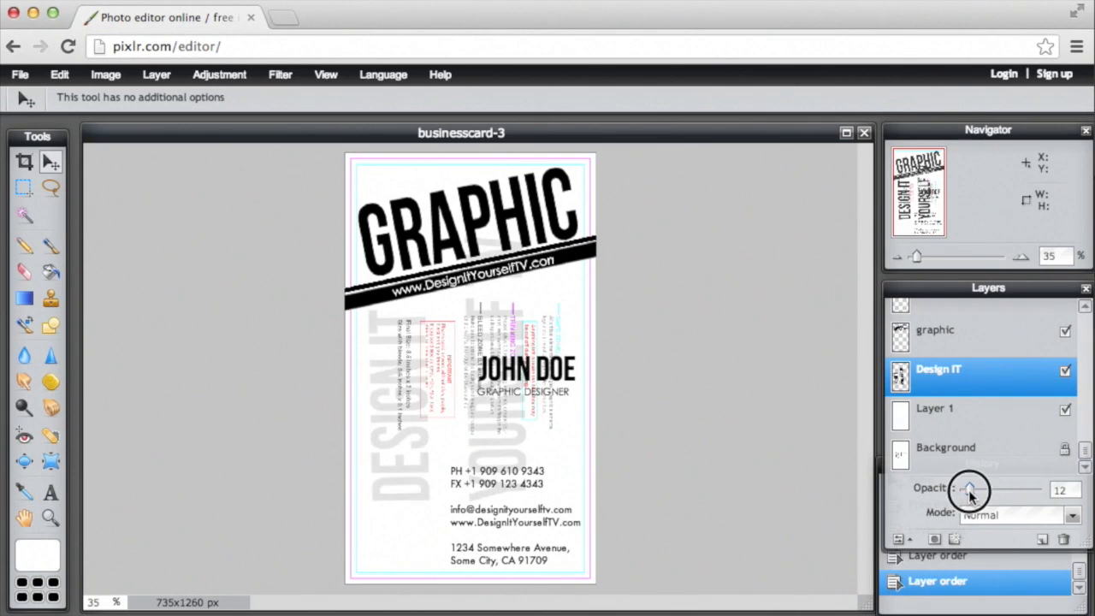
click(965, 421)
drag(1005, 495, 1089, 495)
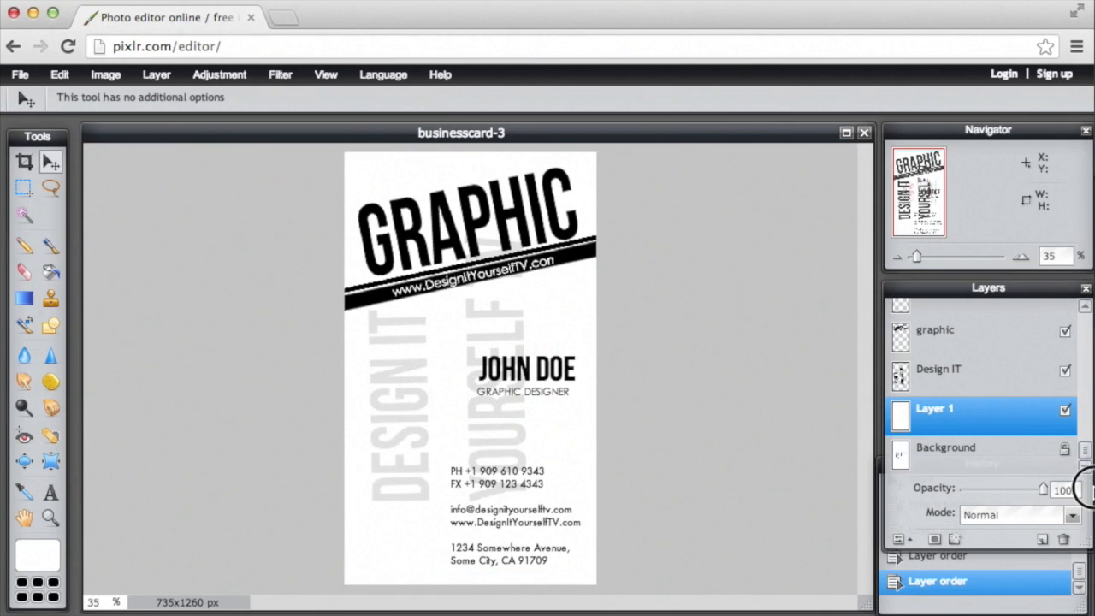
Enlarge the faded Design IT lettering to nearly the card's height, shift it so the second line runs off the right edge, and apply
click(973, 377)
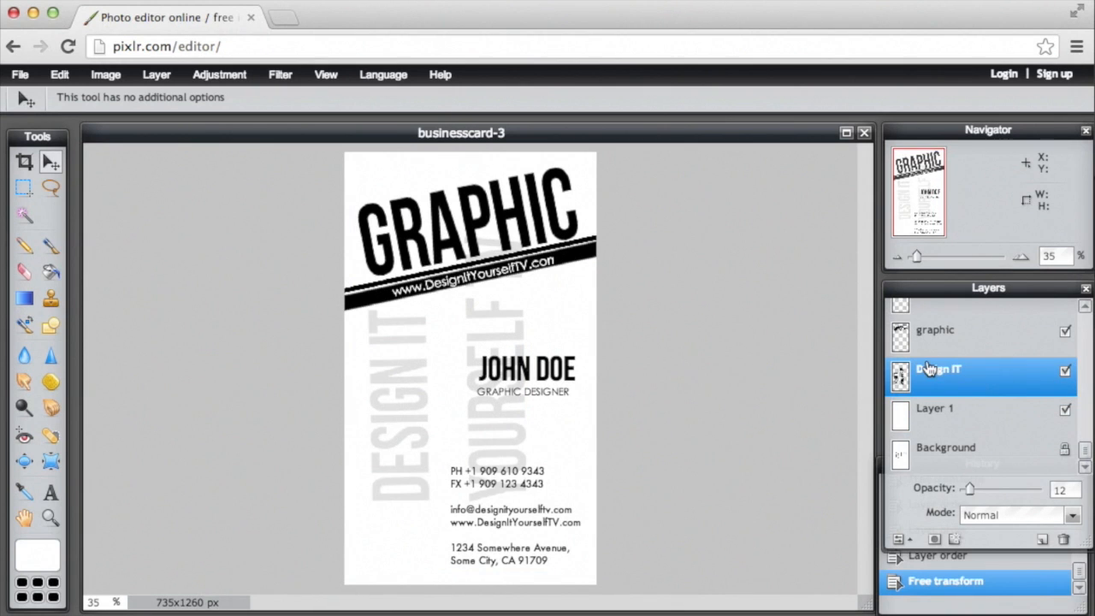
key(ctrl+t)
drag(527, 237, 587, 168)
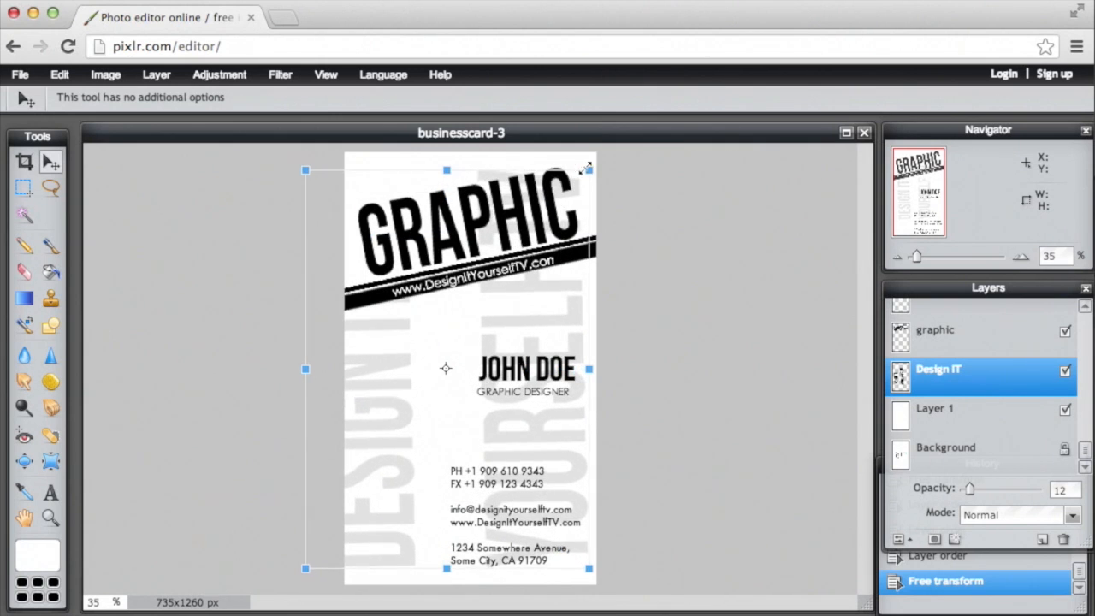
drag(340, 435, 402, 420)
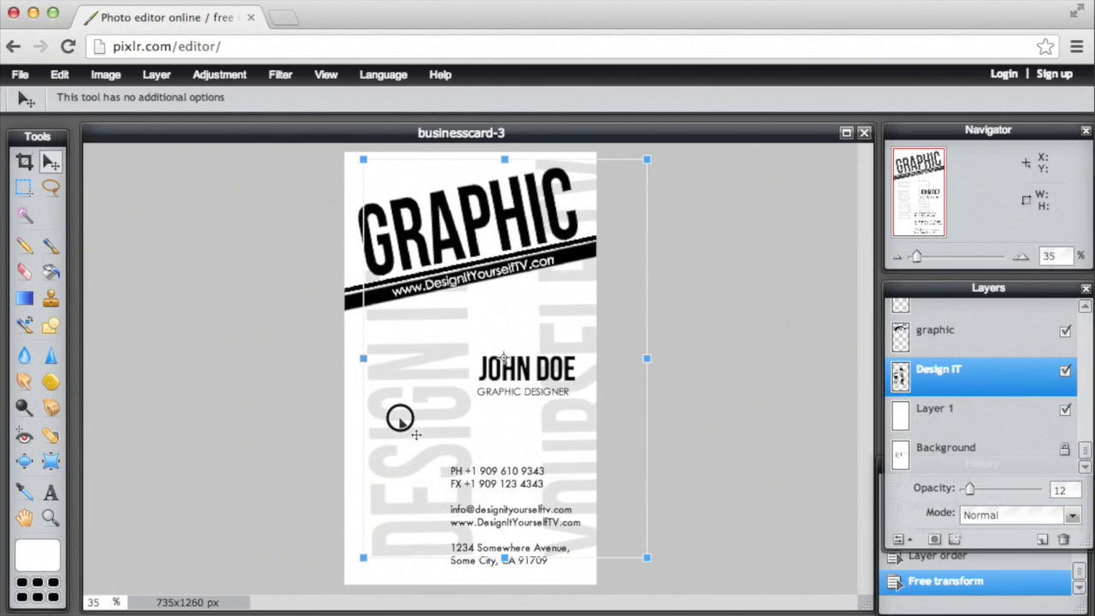
drag(401, 420, 400, 437)
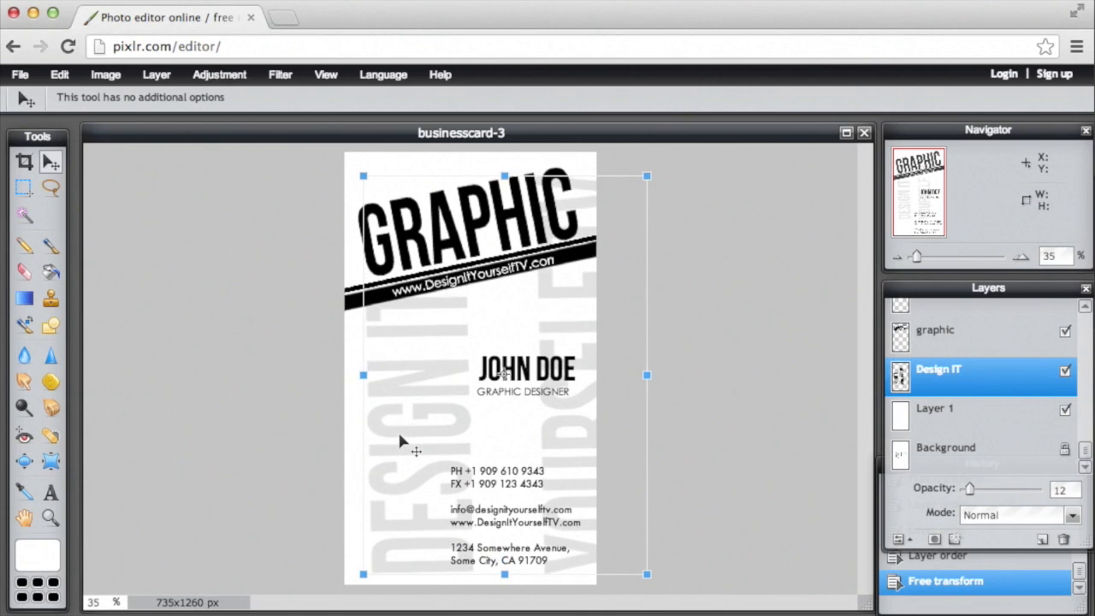
click(743, 202)
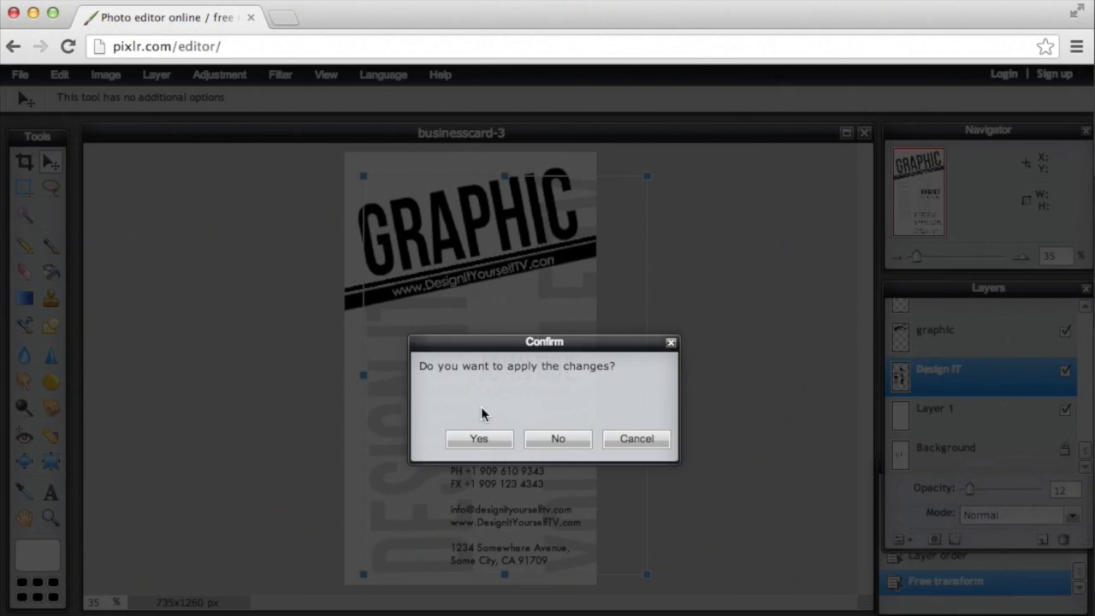
click(488, 442)
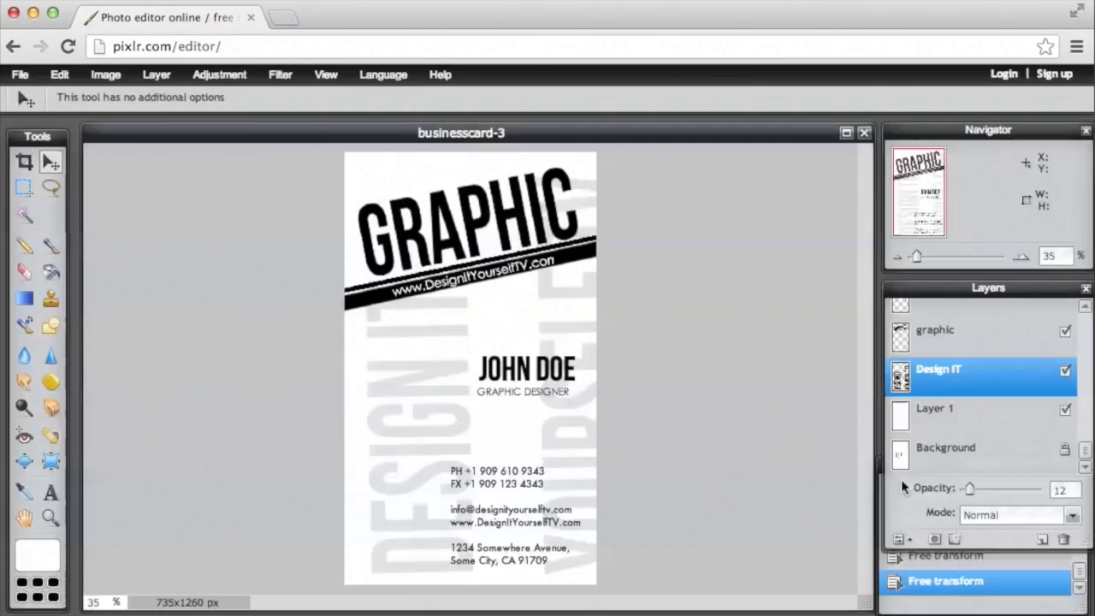
Lower the Design IT layer's opacity to 8 and make the hidden designer layer visible
click(966, 488)
drag(970, 490, 966, 492)
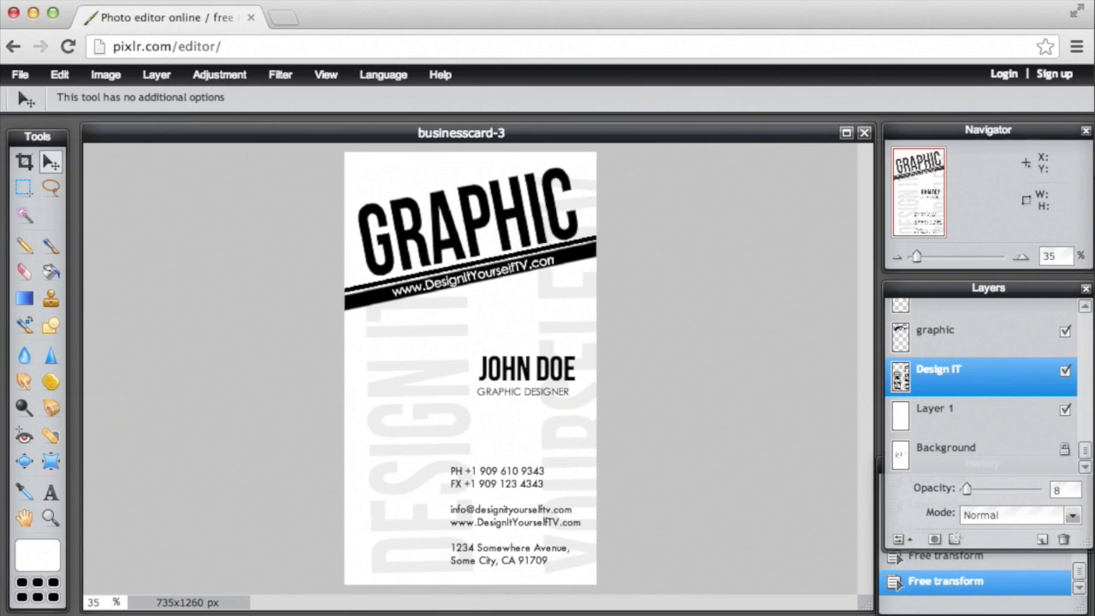
drag(1084, 449, 1084, 357)
click(1065, 436)
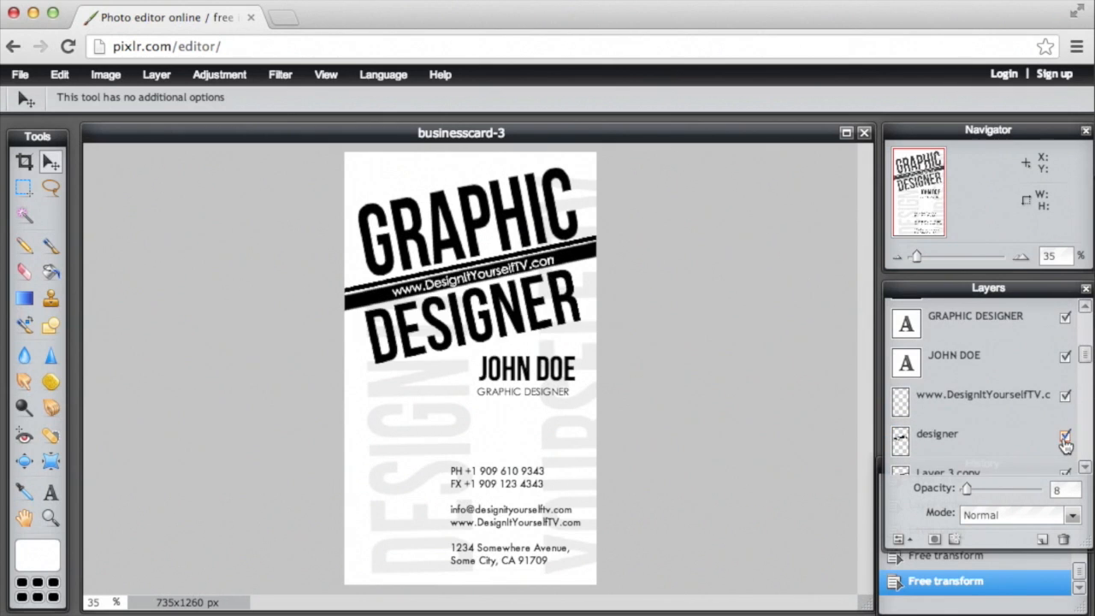
drag(1085, 357, 1089, 311)
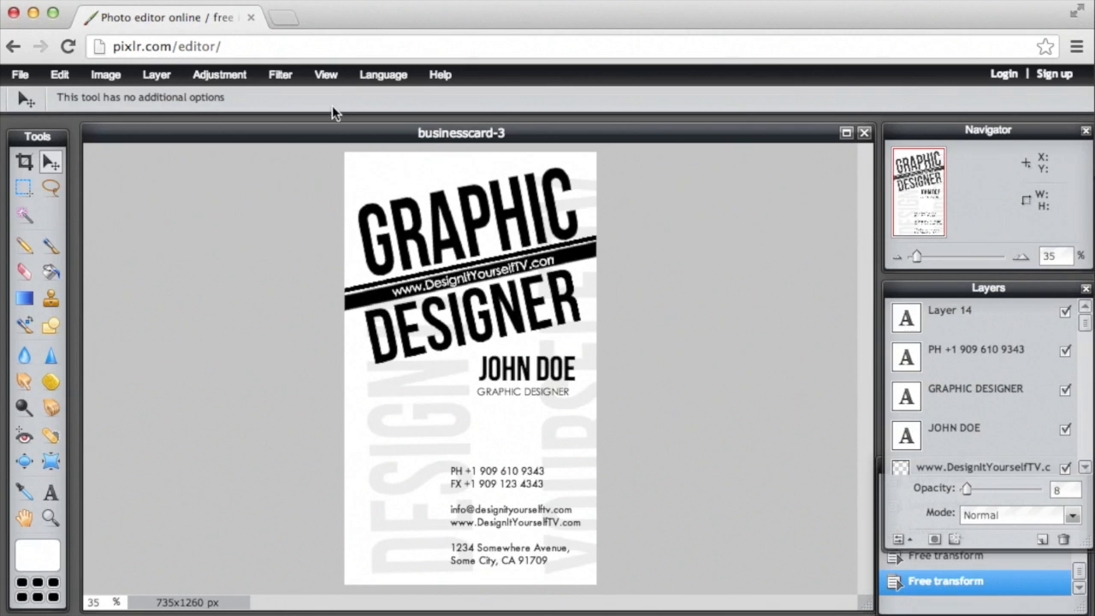
Start saving the card to the computer in JPEG format with the file name Graphic Designer
click(20, 74)
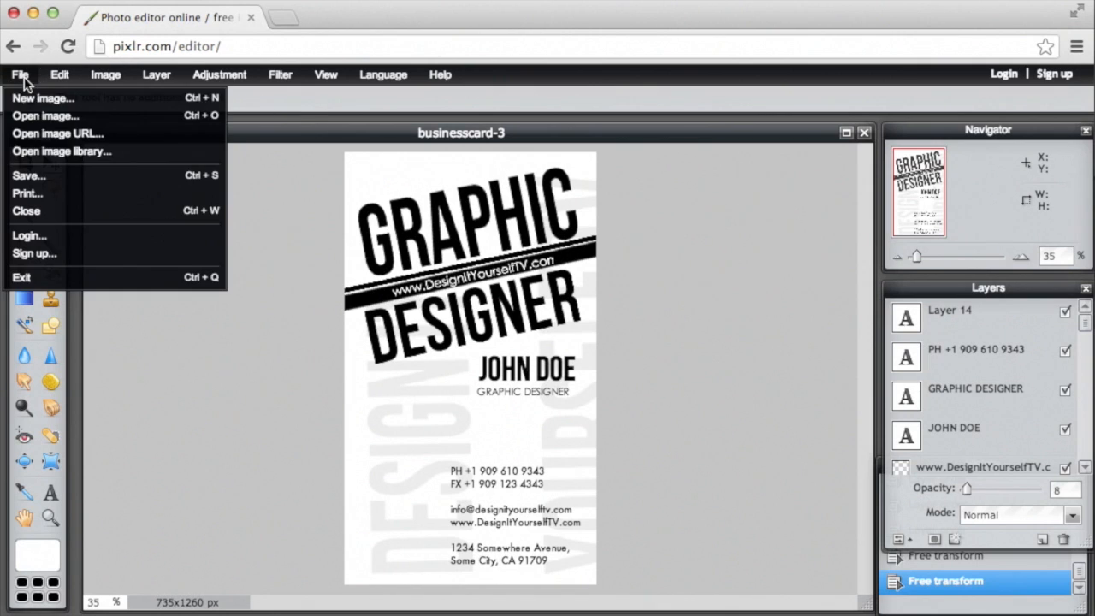
click(41, 176)
triple_click(575, 289)
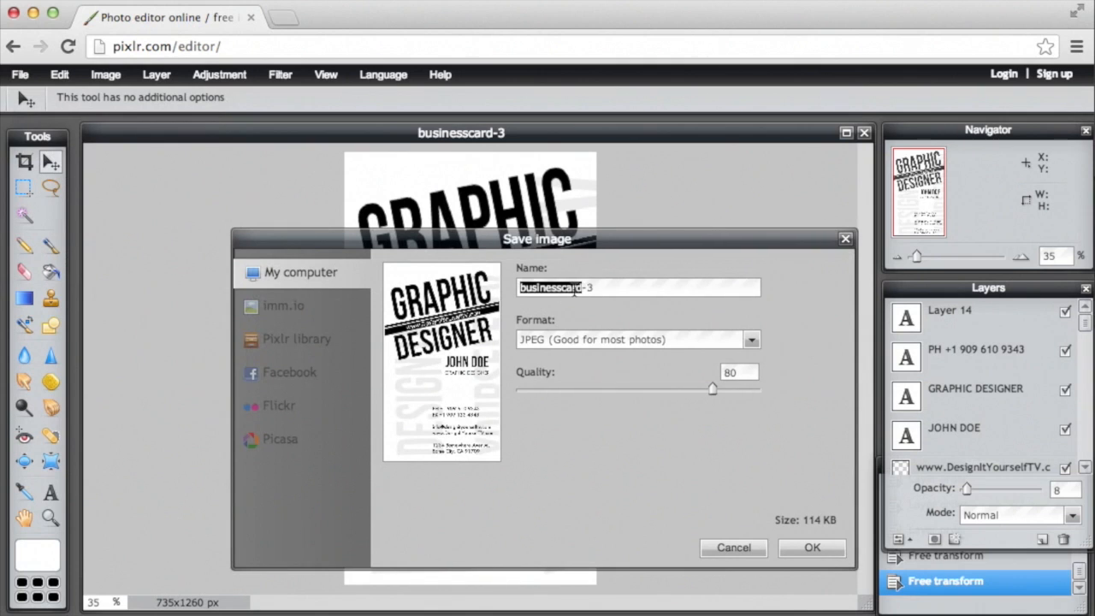
text(Graphic)
key(BackSpace)
key(BackSpace)
key(BackSpace)
key(BackSpace)
key(BackSpace)
text(ap)
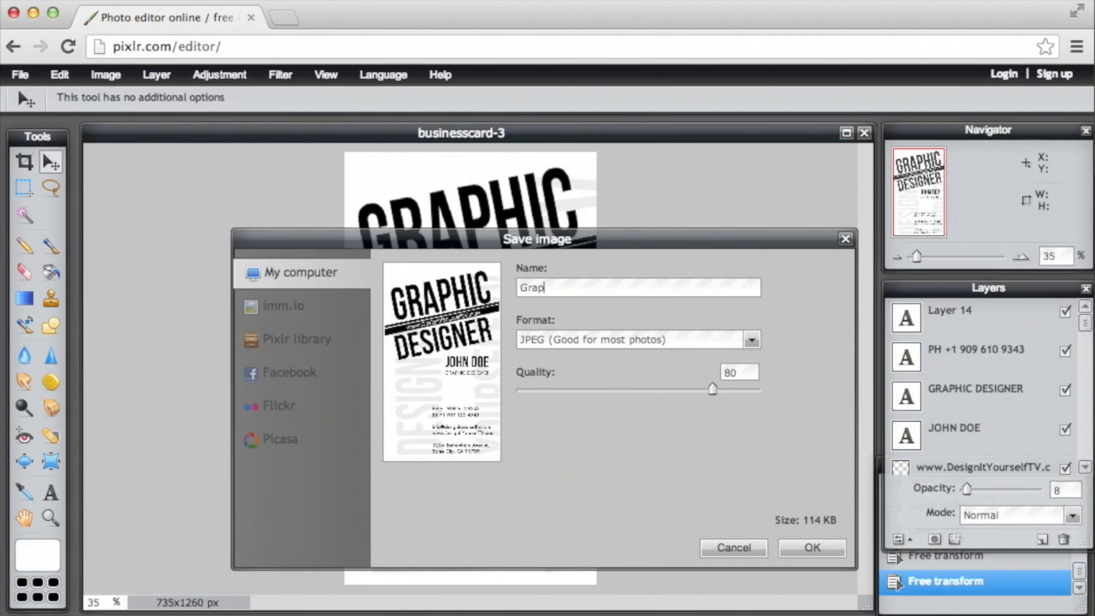
text(hic Designer)
Raise the JPEG quality to the maximum and save the Graphic Designer file on the Desktop
drag(708, 390, 770, 391)
click(815, 548)
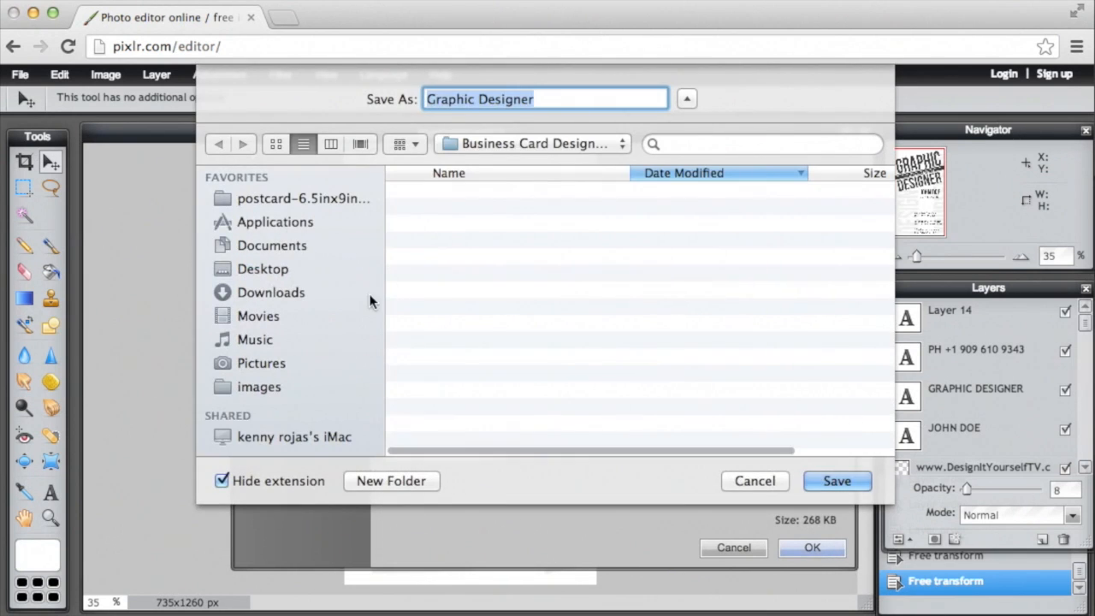
click(285, 266)
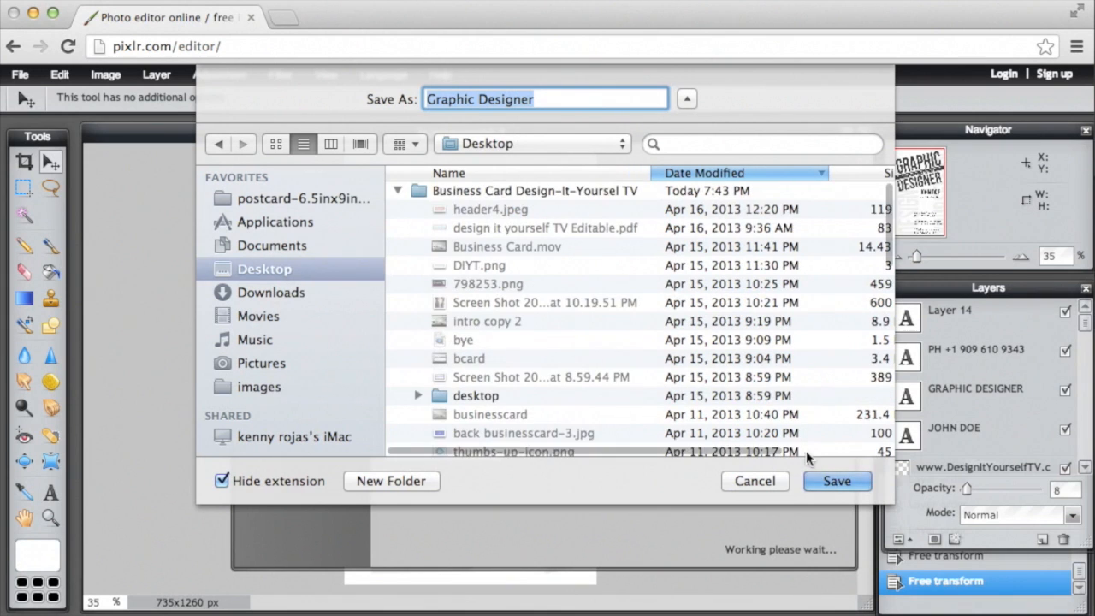
click(843, 482)
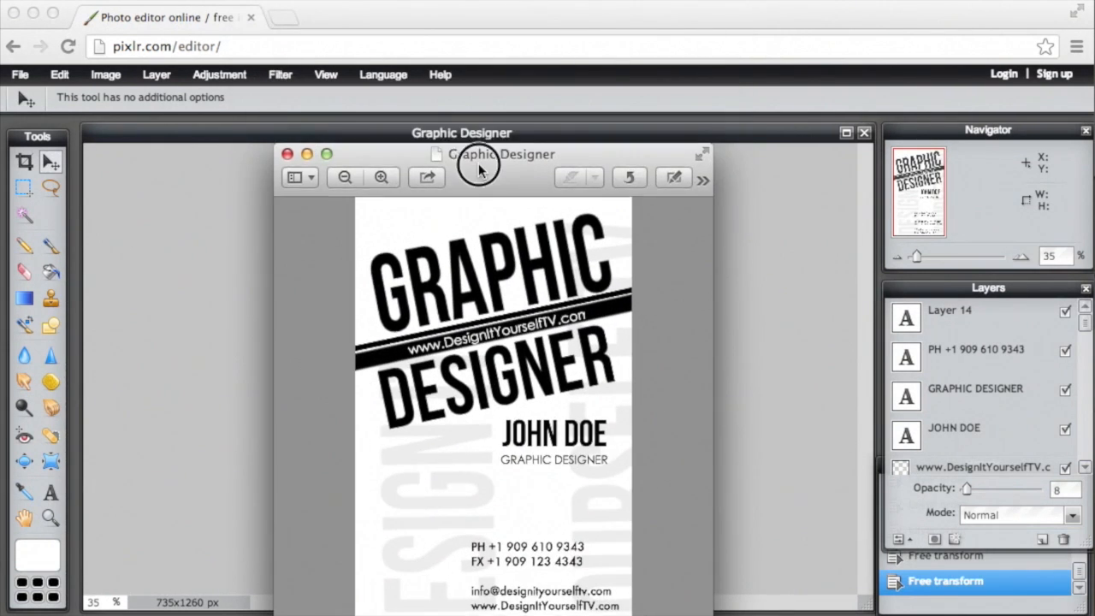
Move the preview window of the saved Graphic Designer image up and examine the whole card
drag(476, 170, 469, 95)
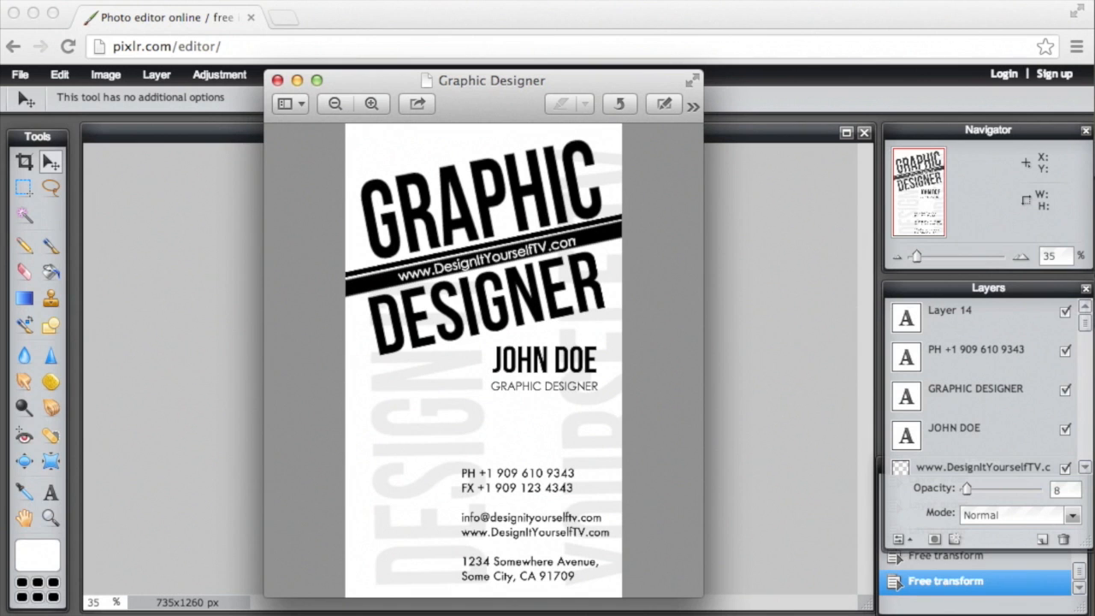
mouse_move(3, 460)
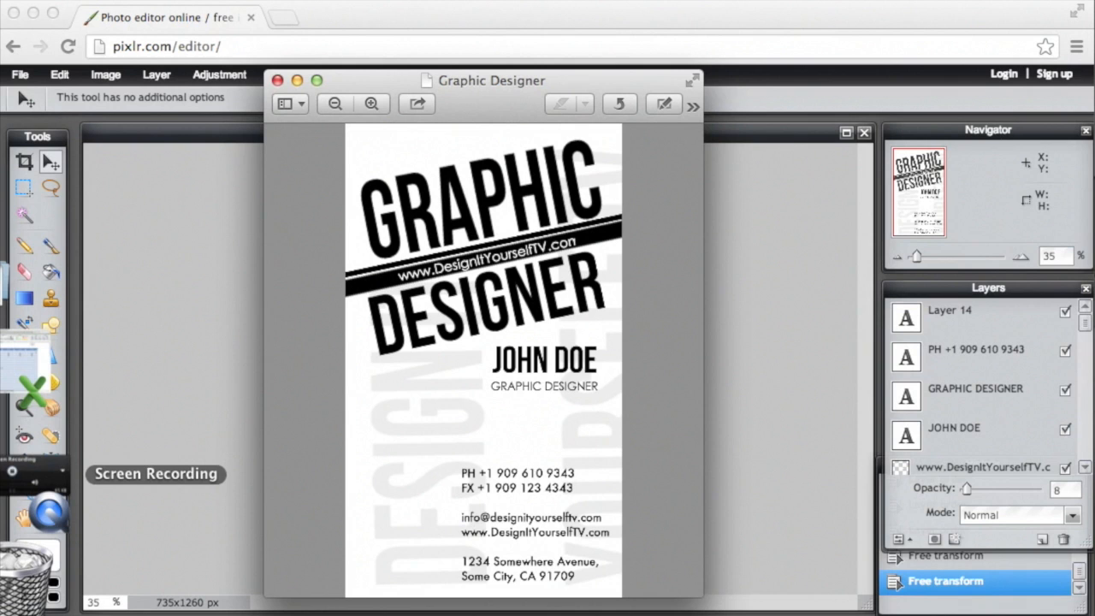
click(226, 134)
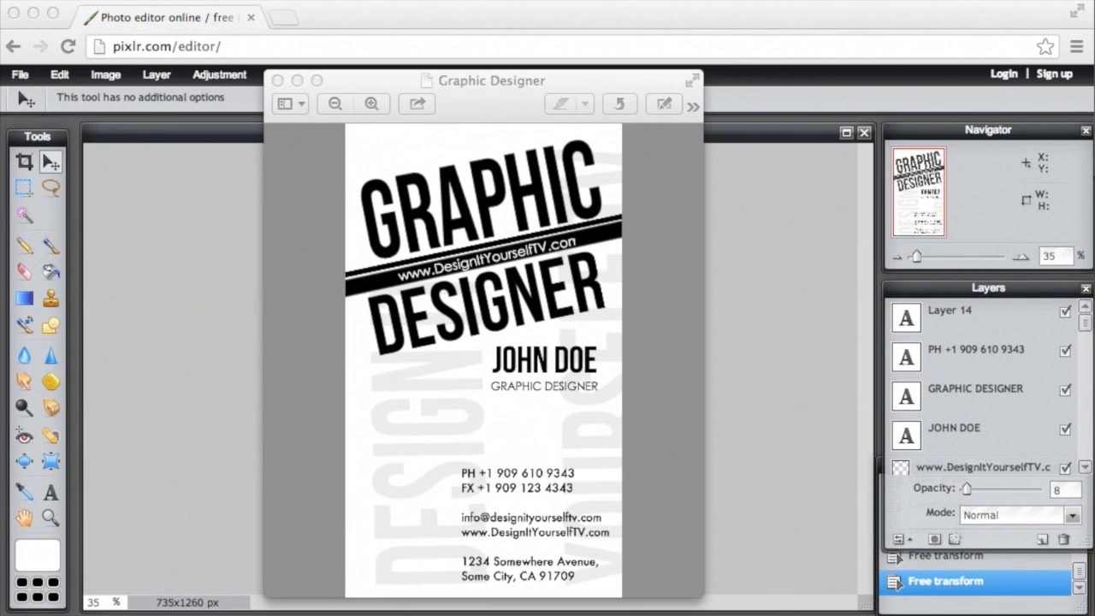